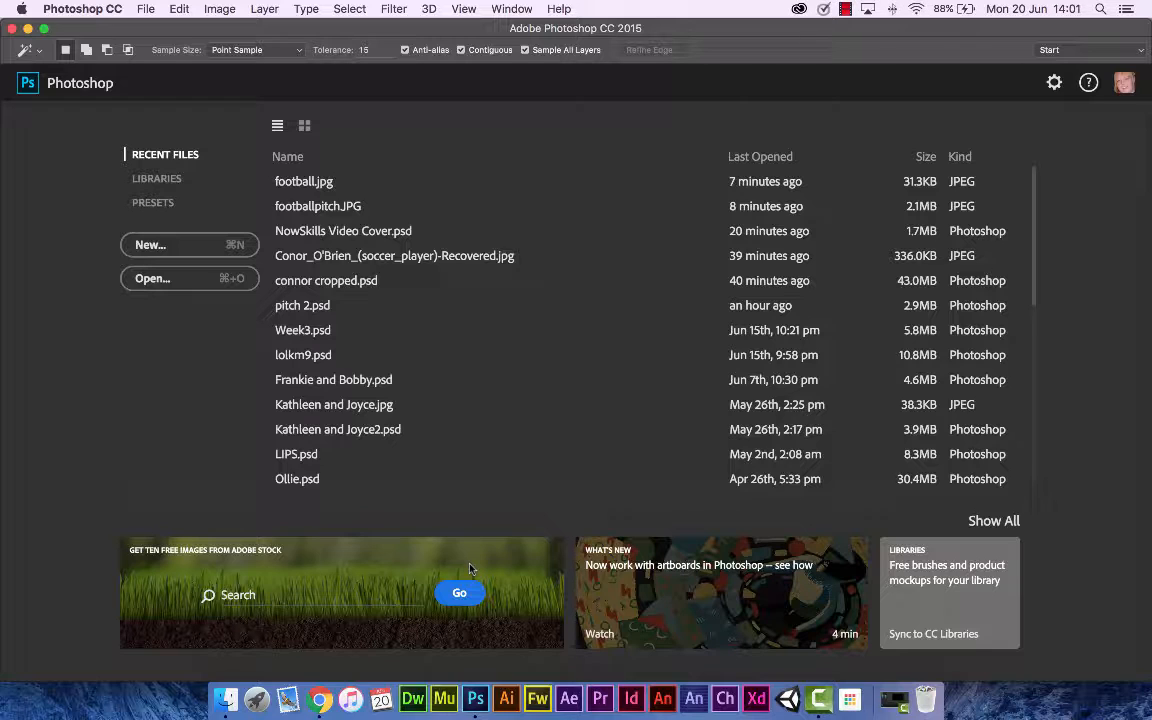
# Step: Create a new 1200 × 900 pixel document with a transparent background
pyautogui.click(180, 240)
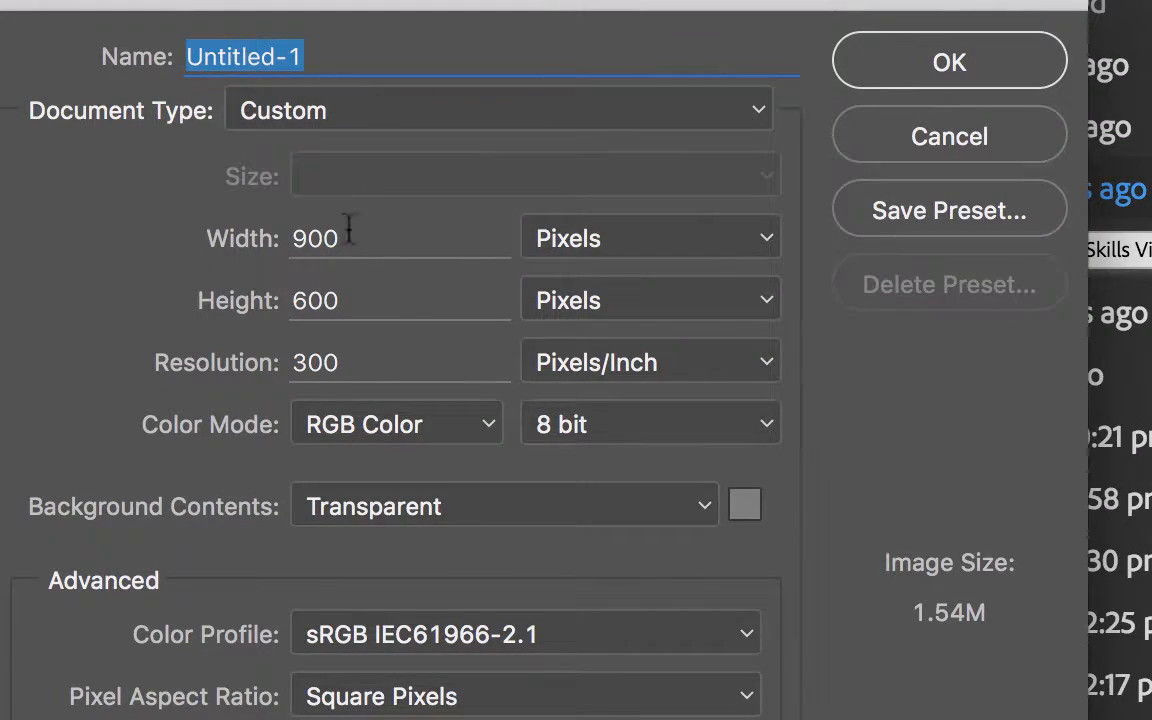
pyautogui.moveTo(349, 230); pyautogui.dragTo(272, 232)
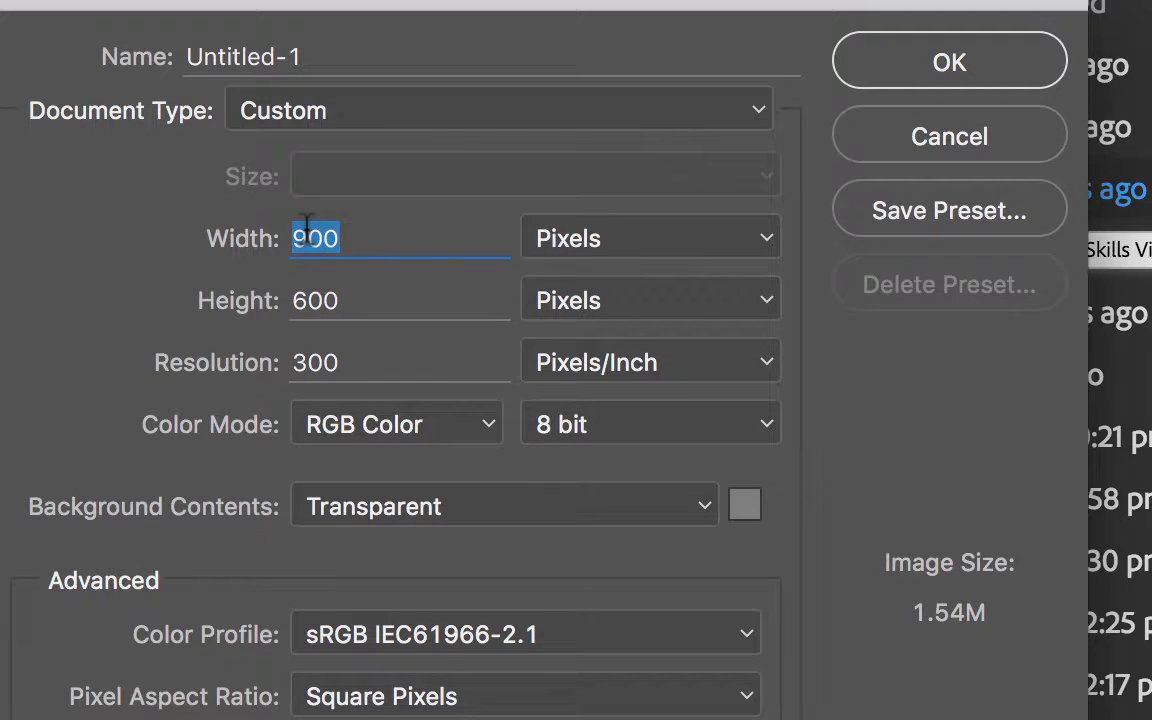
pyautogui.write('1200')
pyautogui.press('Tab')
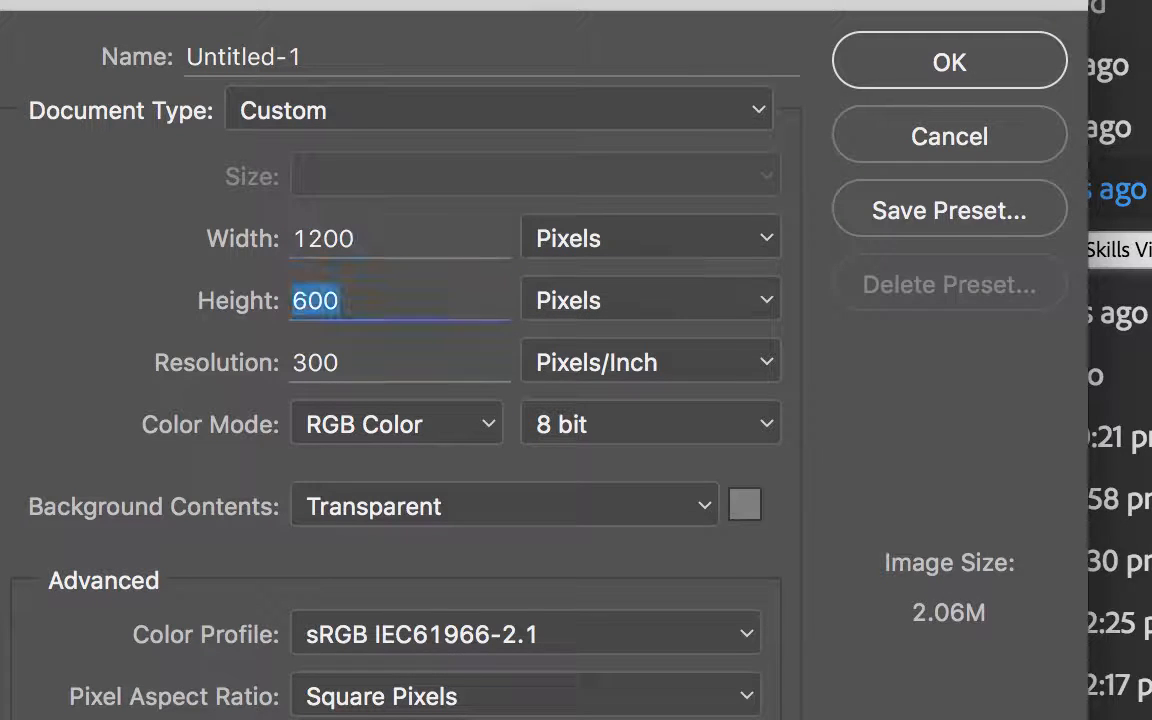
pyautogui.write('900')
pyautogui.press('Tab')
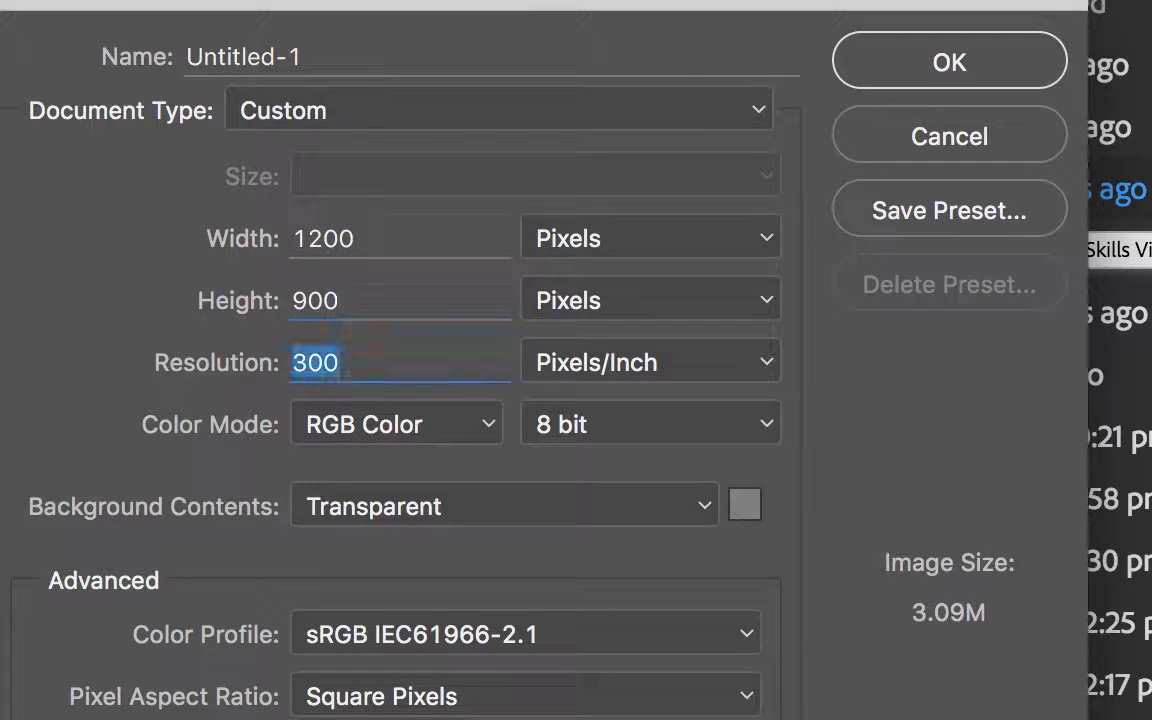
pyautogui.click(667, 511)
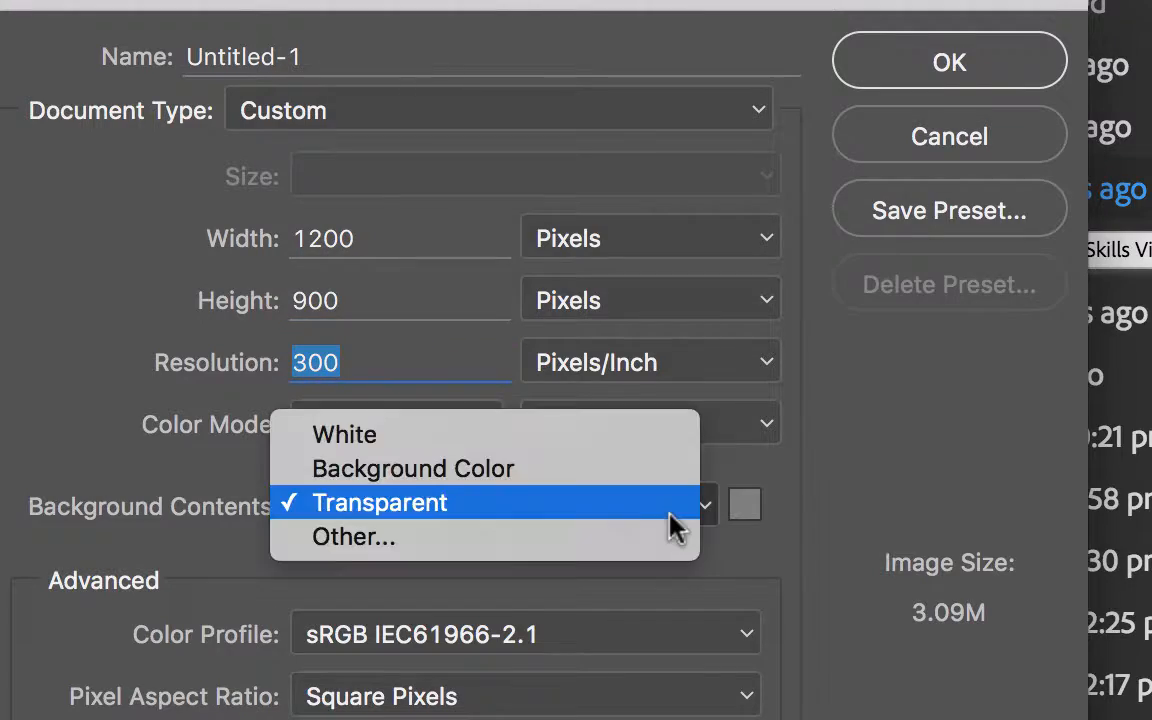
pyautogui.click(400, 503)
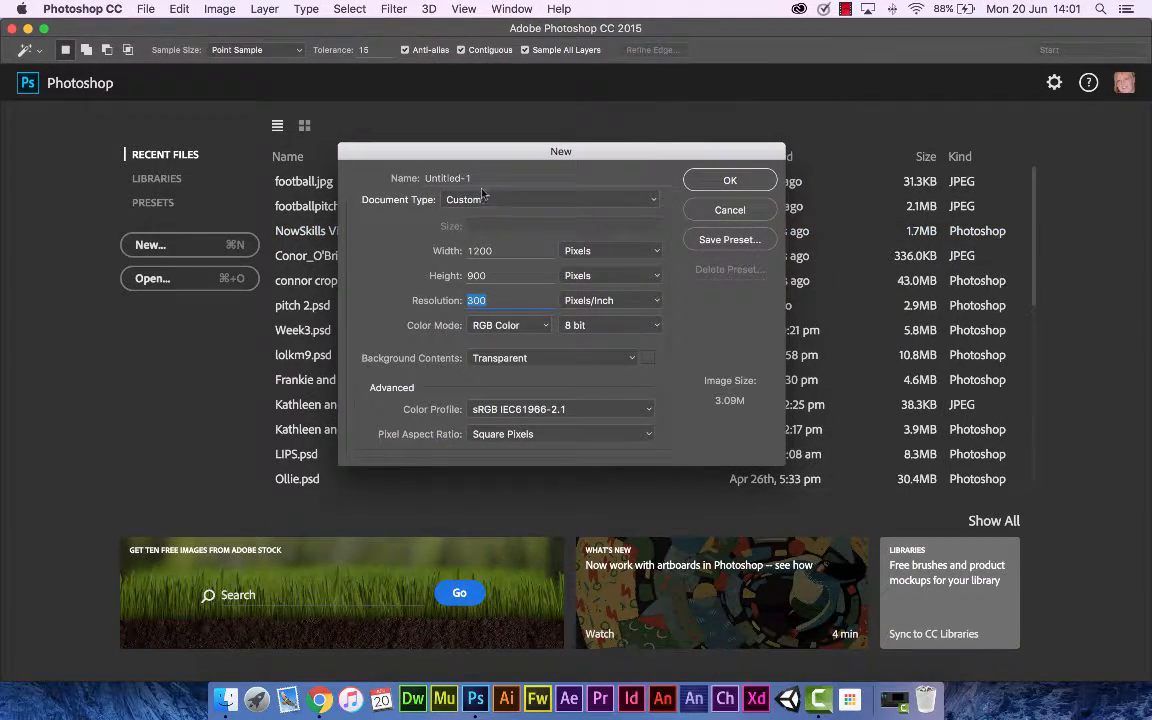
pyautogui.click(500, 199)
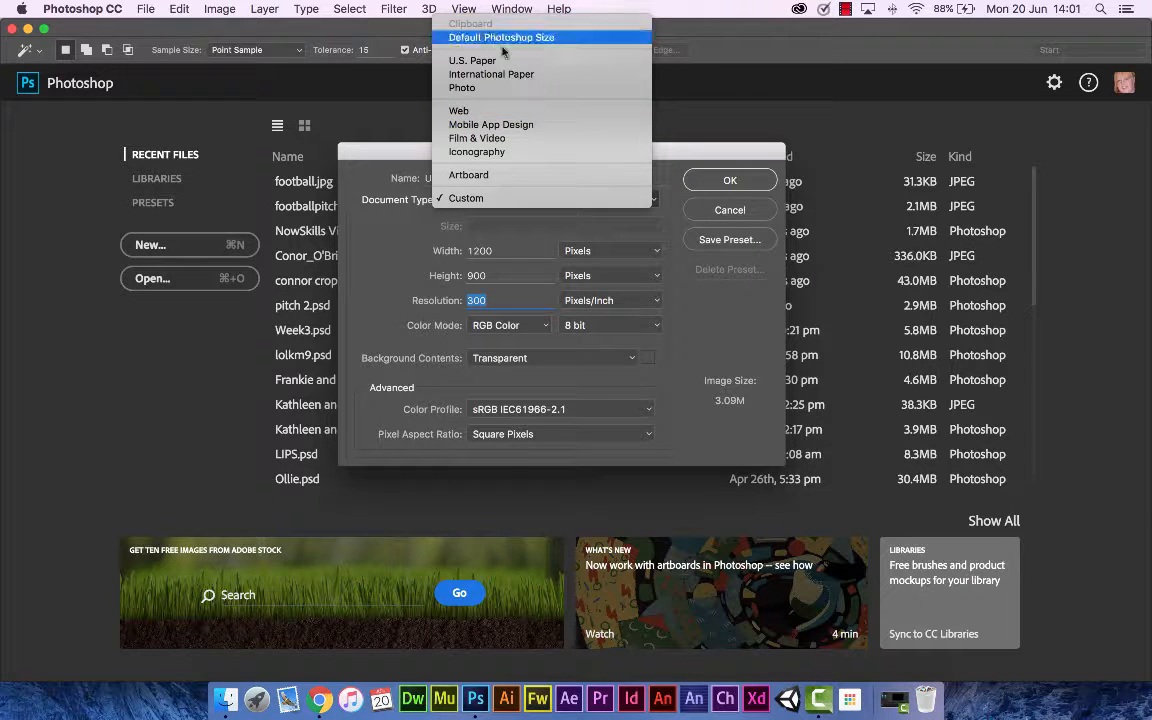
pyautogui.click(516, 198)
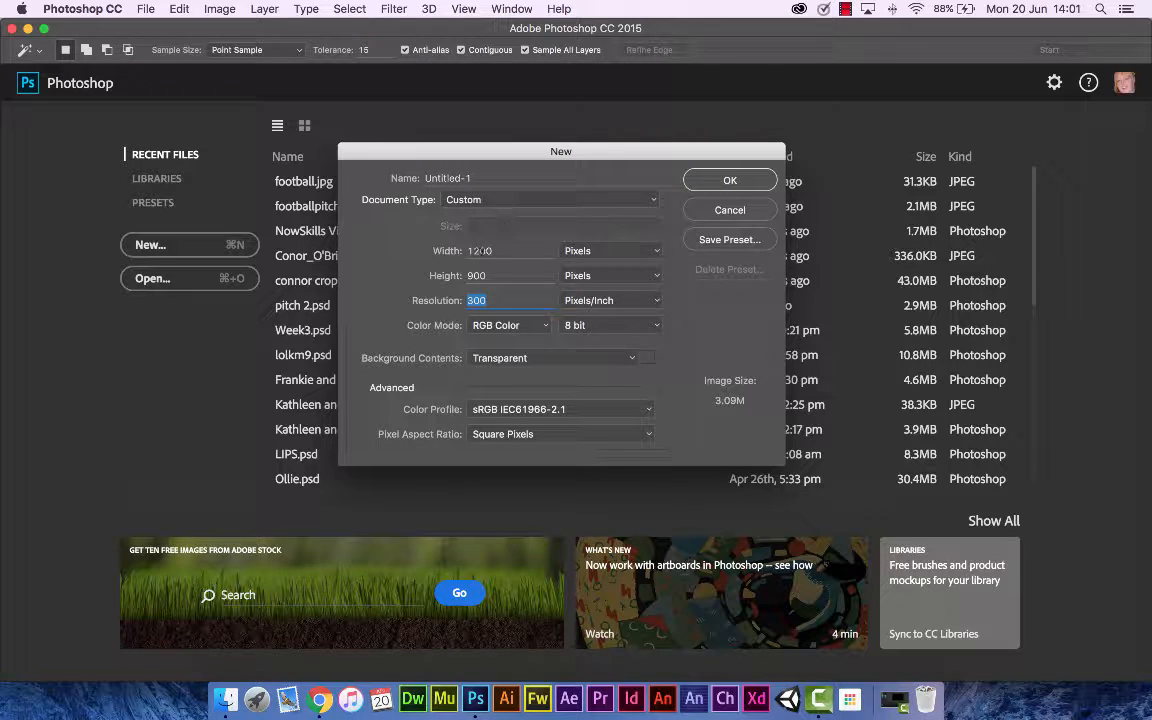
pyautogui.click(706, 185)
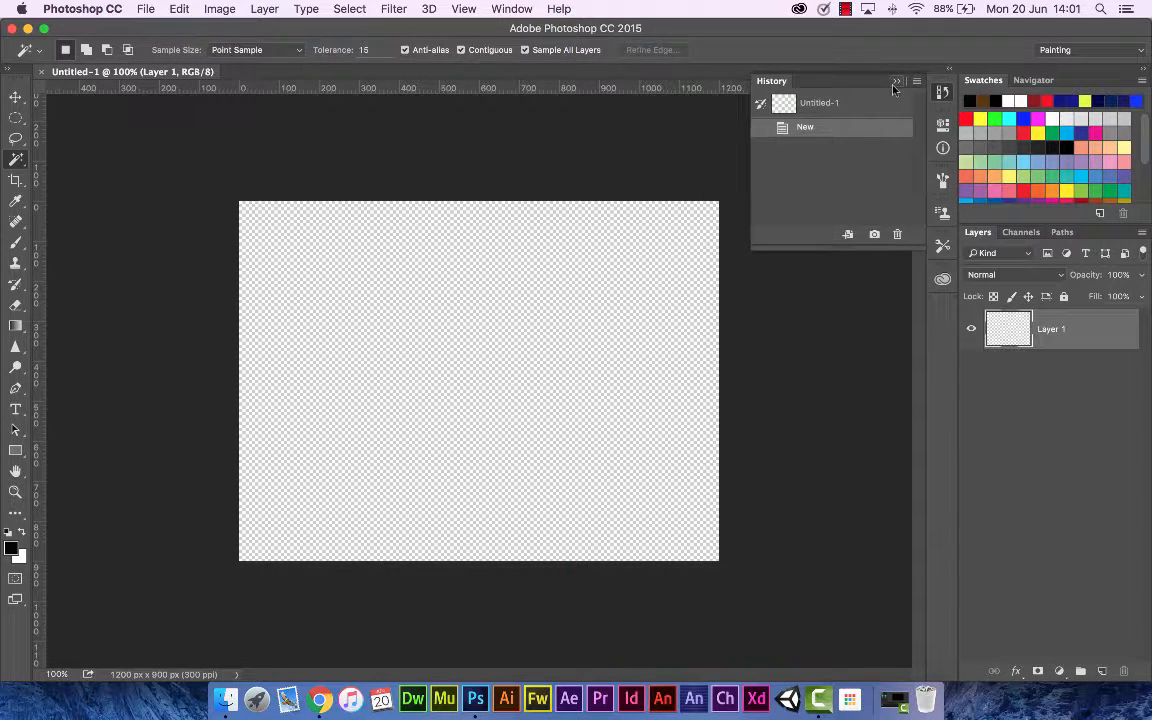
# Step: Close the History panel and place footballpitch.JPG as an embedded image in the new document
pyautogui.click(895, 83)
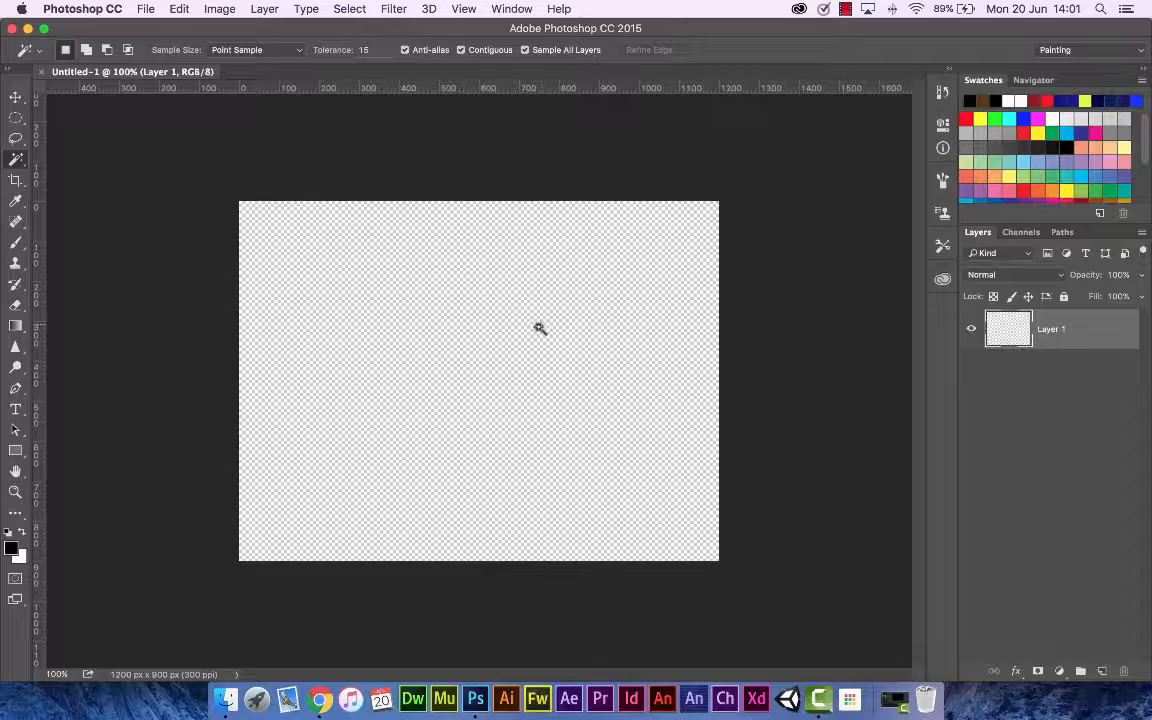
pyautogui.click(142, 10)
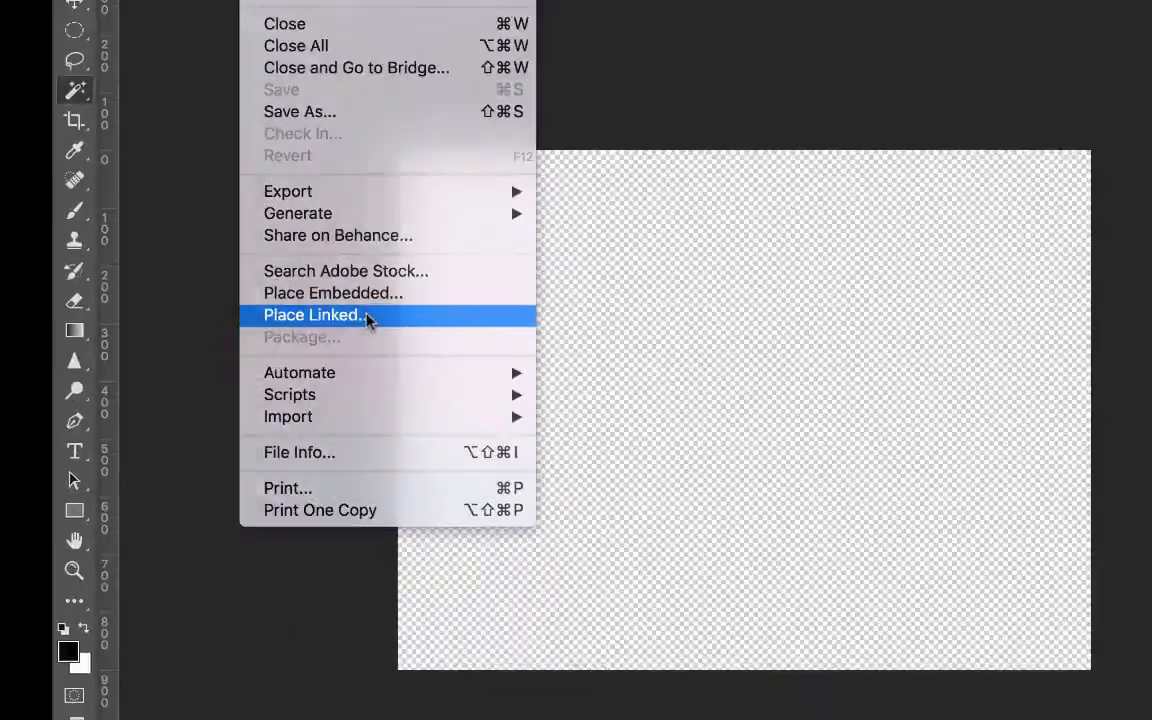
pyautogui.click(379, 418)
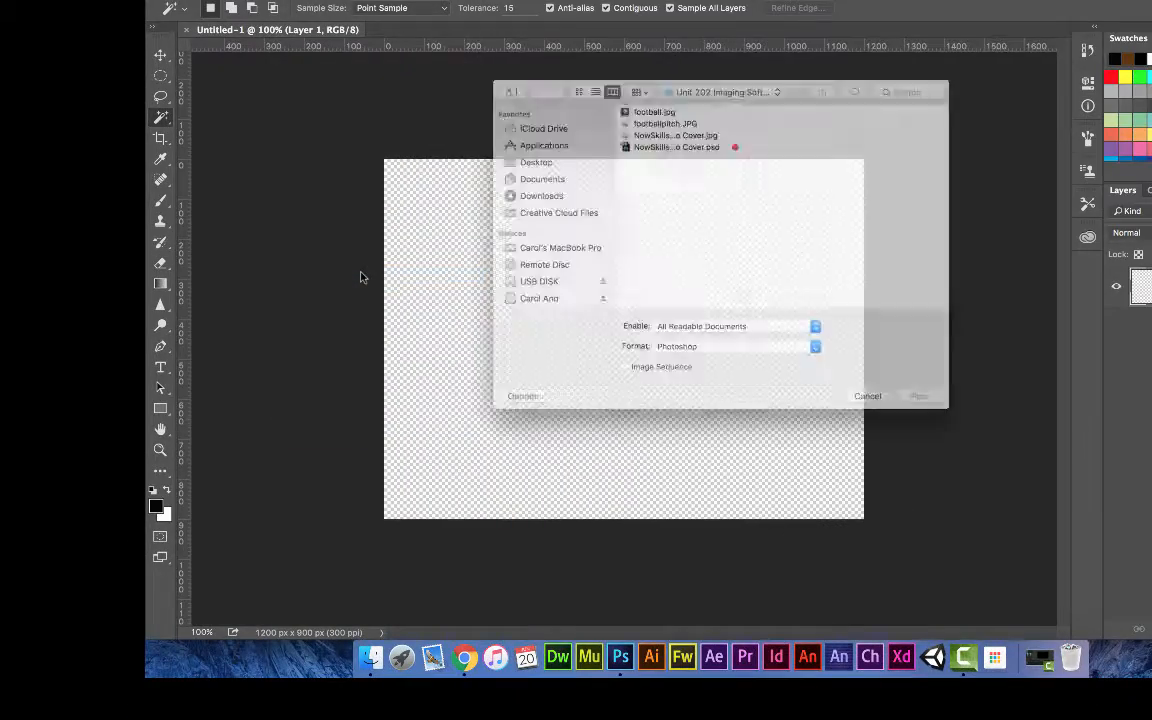
pyautogui.click(658, 123)
pyautogui.doubleClick(658, 123)
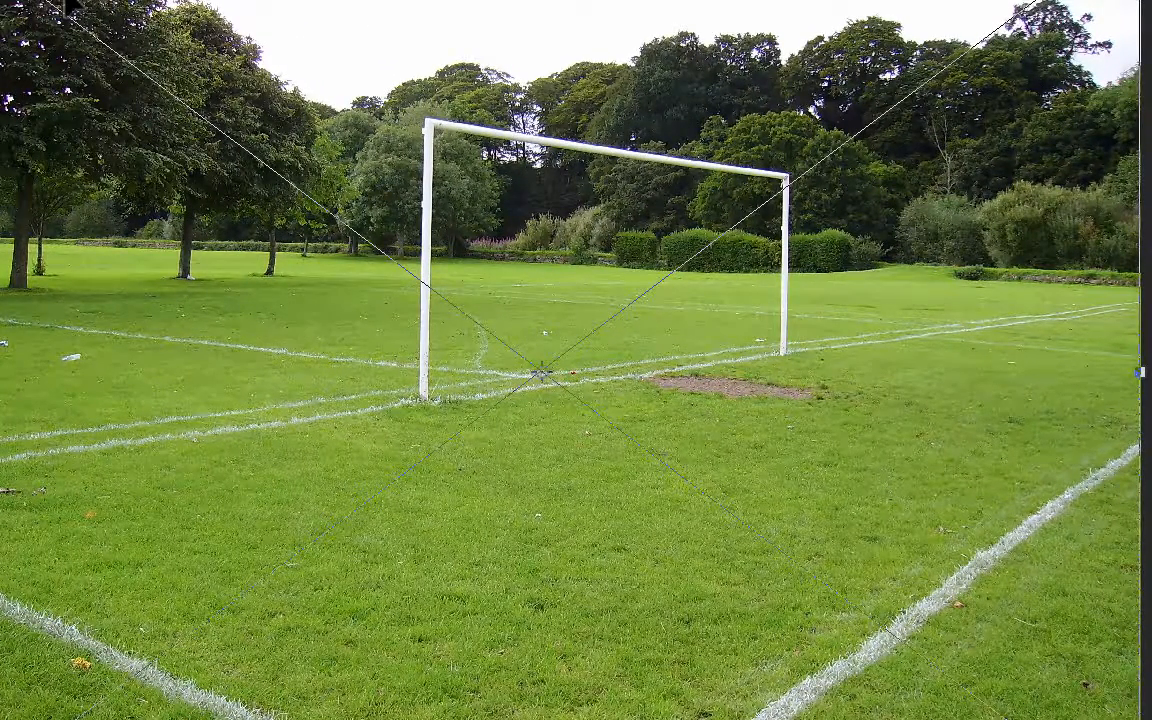
pyautogui.click(584, 53)
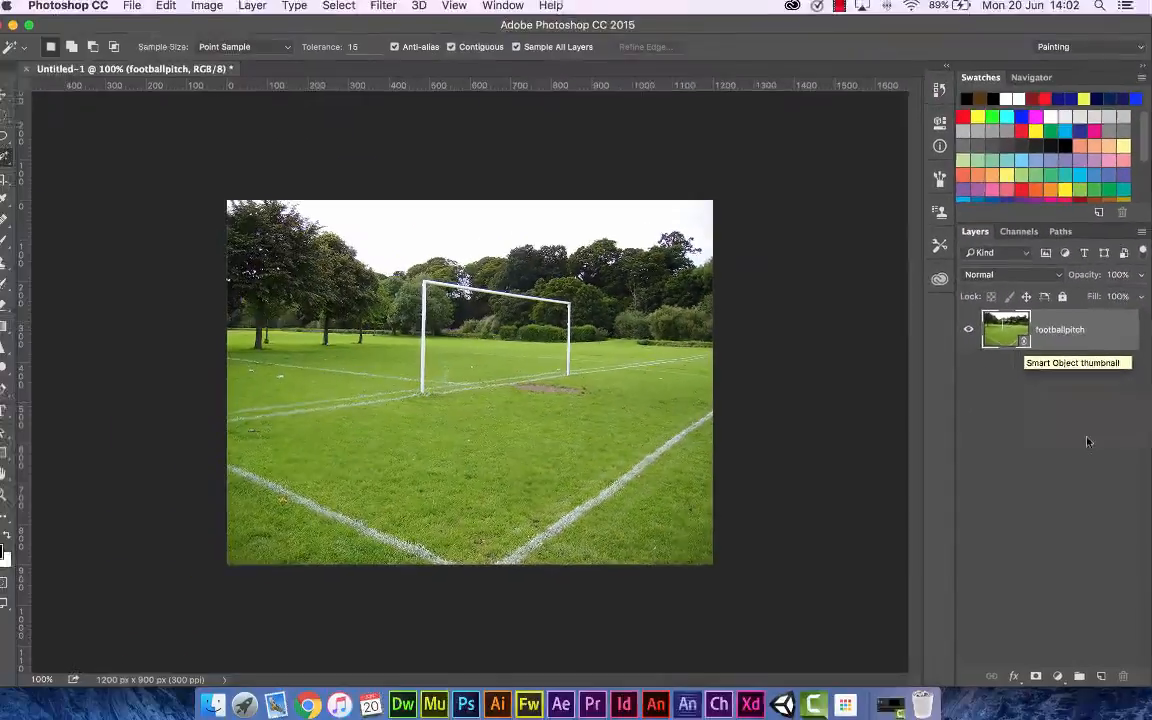
pyautogui.click(916, 625)
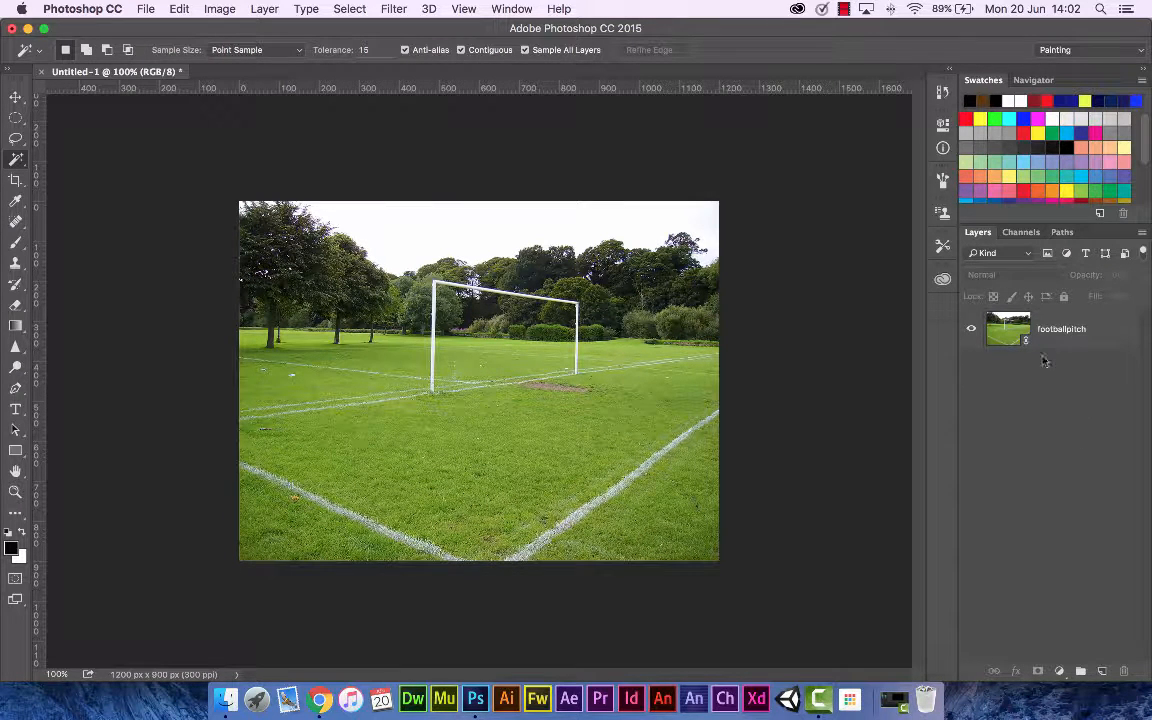
# Step: Rename the placed pitch layer to Football Pitch
pyautogui.click(1066, 339)
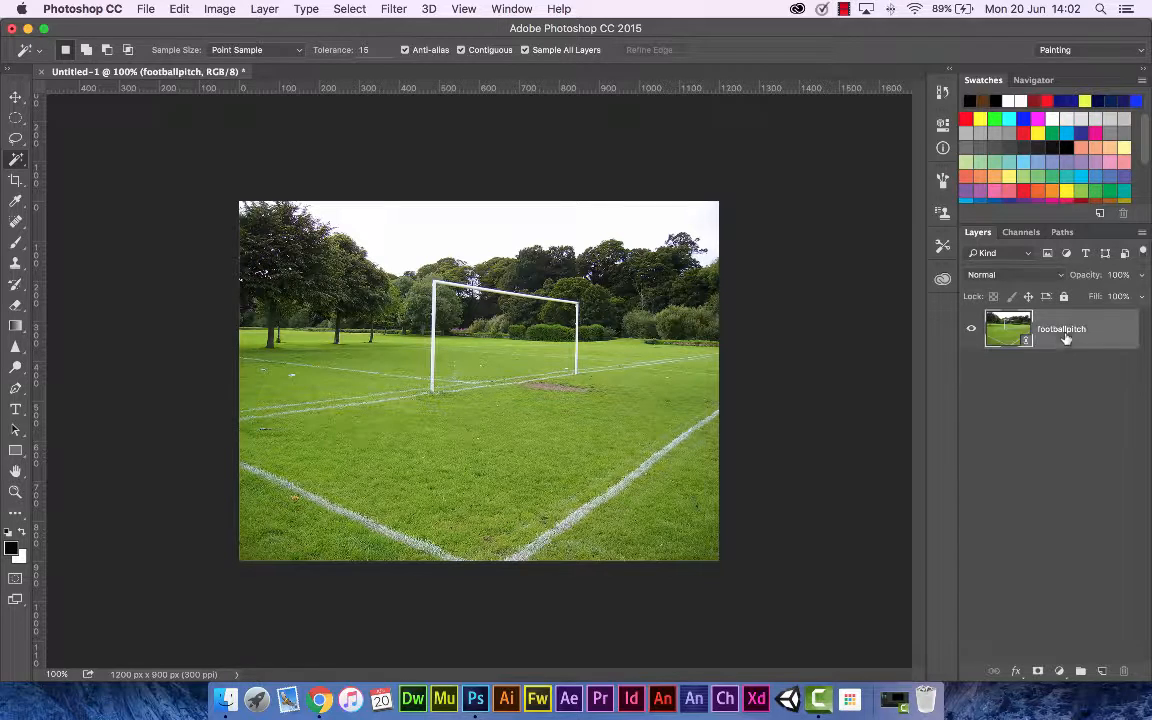
pyautogui.doubleClick(1061, 331)
pyautogui.write('FOOT')
pyautogui.press('Return')
pyautogui.click(1124, 458)
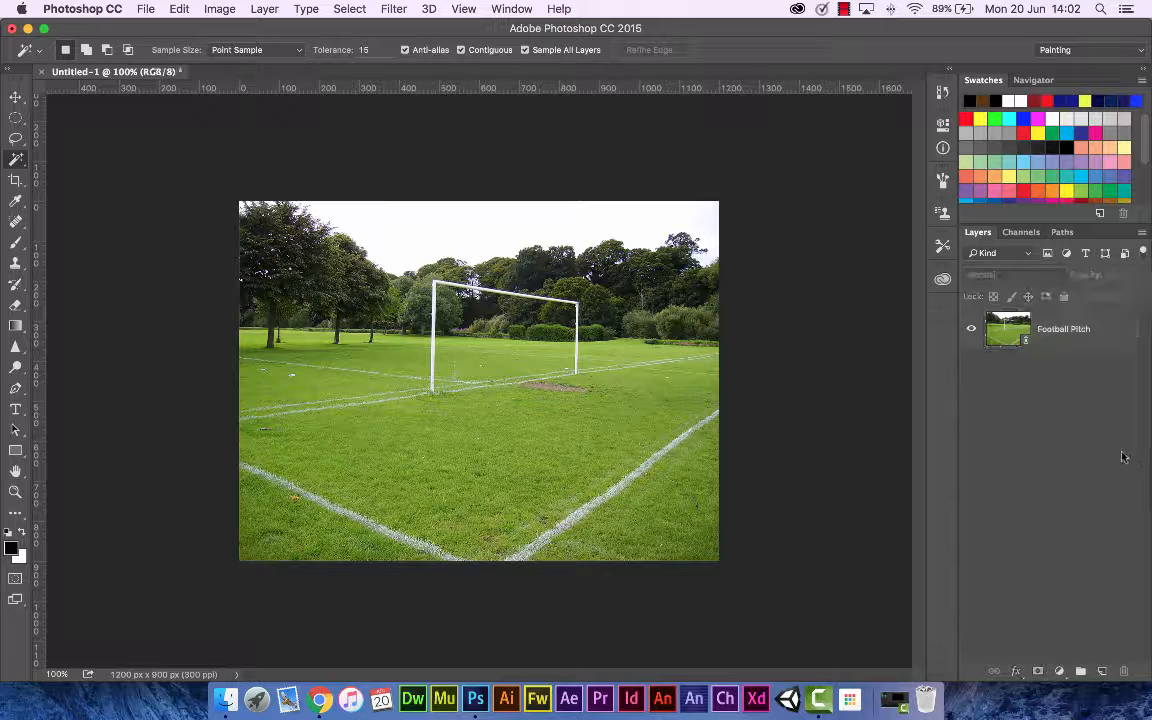
# Step: Open the image Football1.jpg as a separate document
pyautogui.click(145, 10)
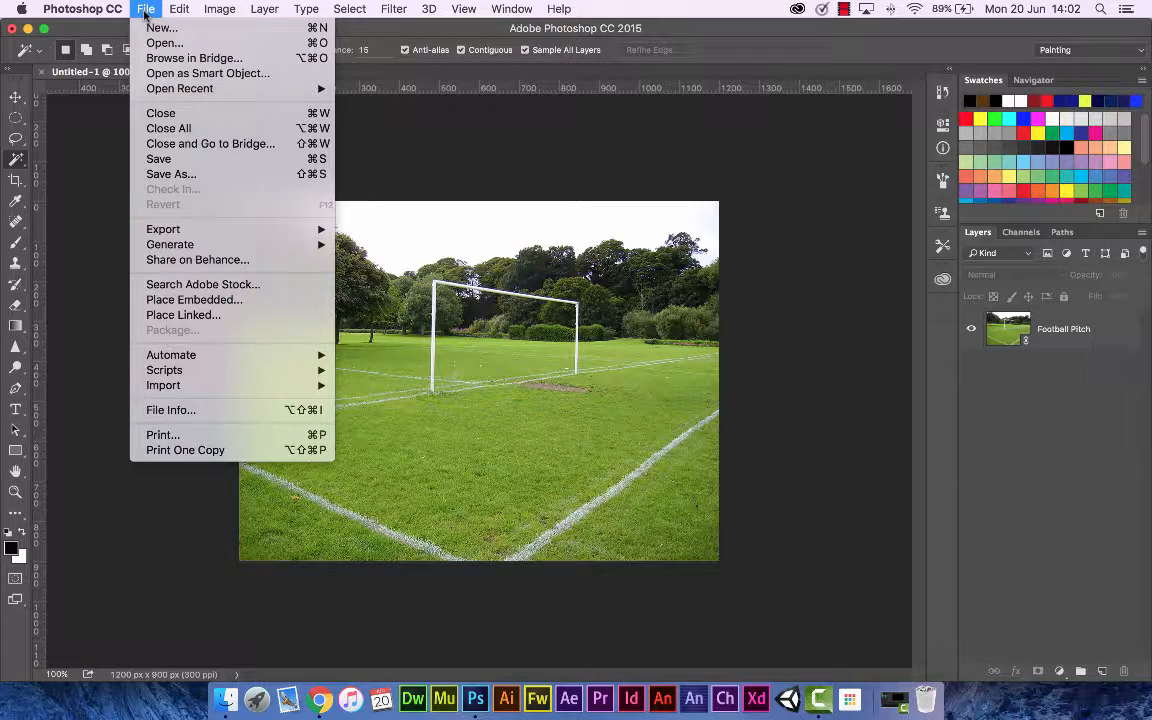
pyautogui.click(163, 43)
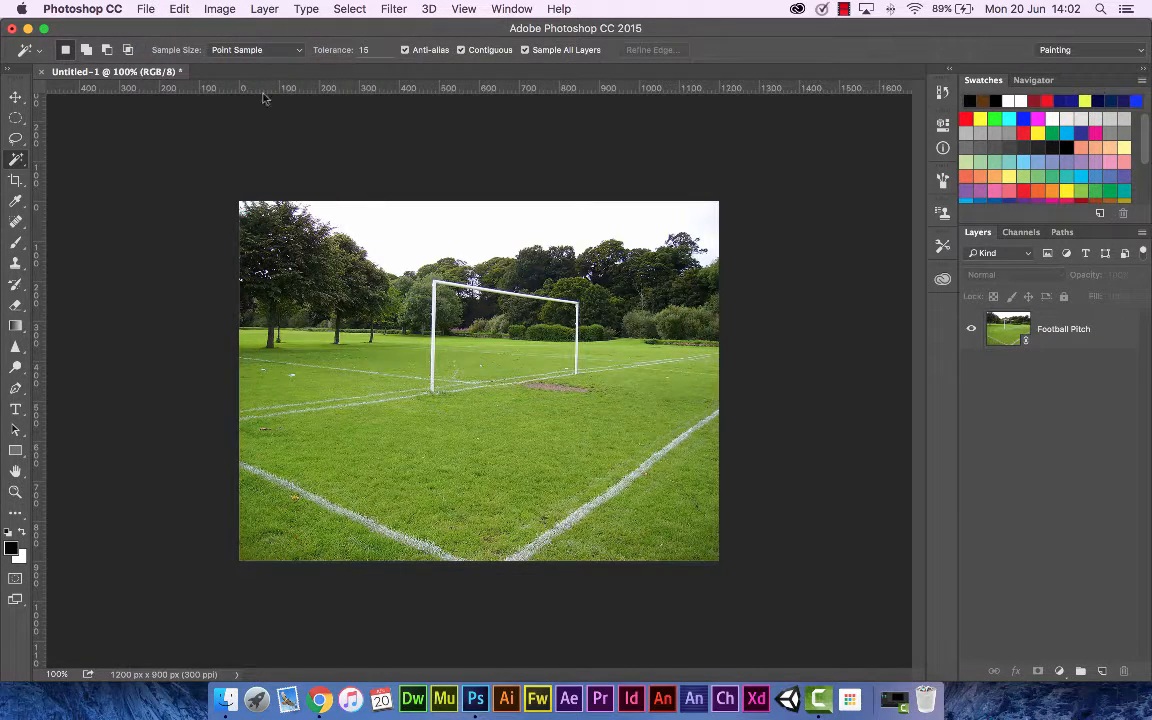
pyautogui.click(519, 151)
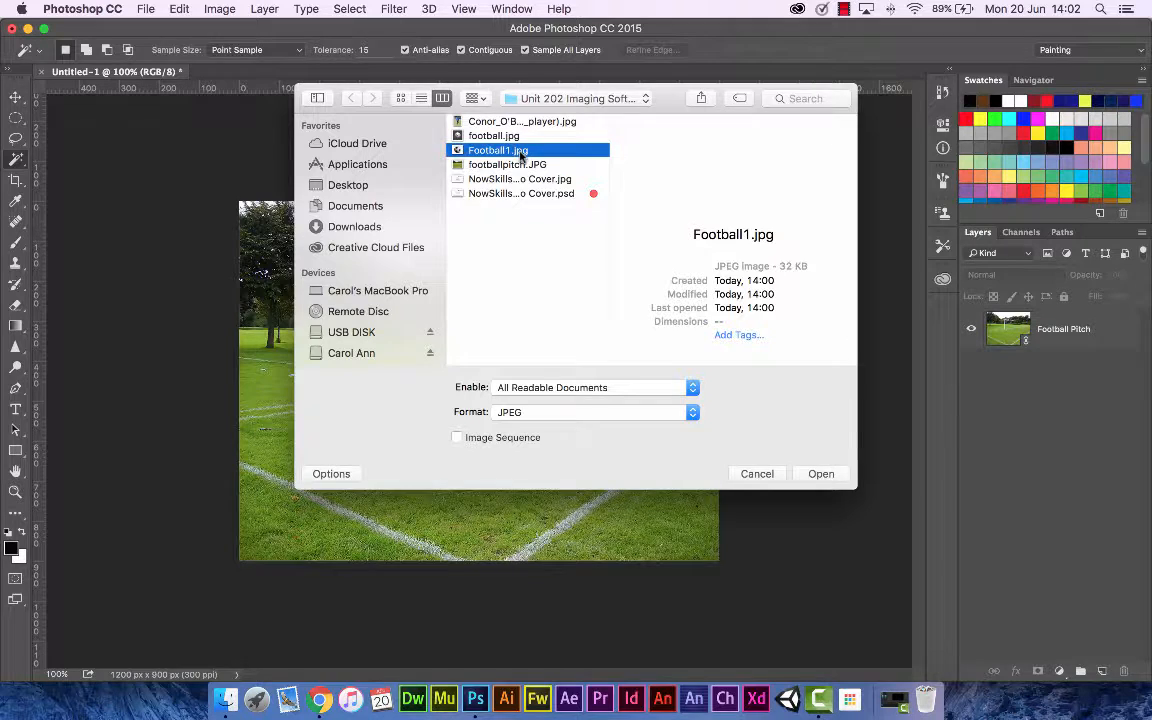
pyautogui.doubleClick(519, 151)
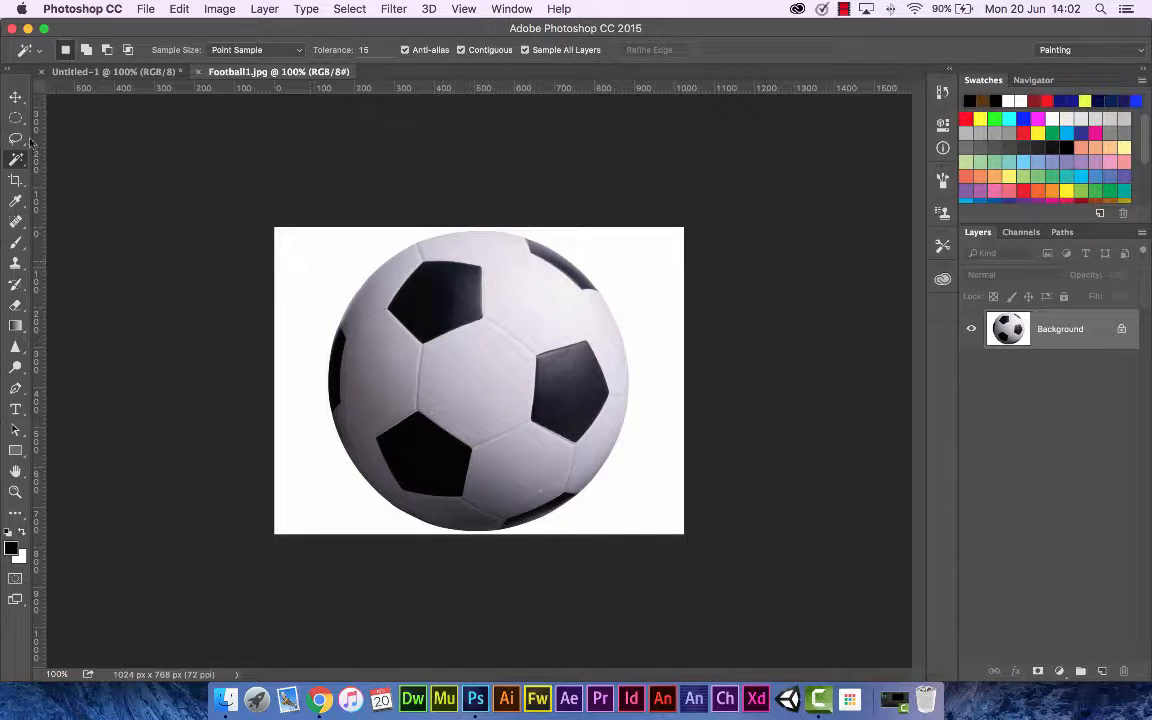
pyautogui.press('v')
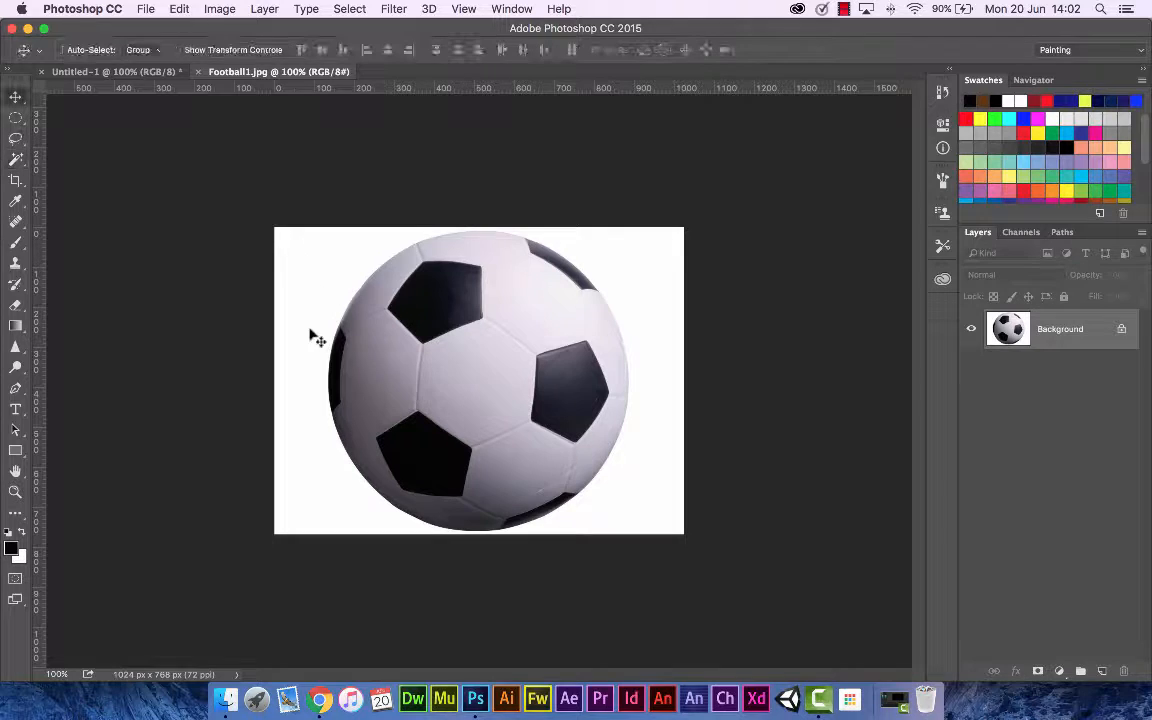
pyautogui.click(17, 160)
pyautogui.rightClick(17, 160)
pyautogui.click(82, 157)
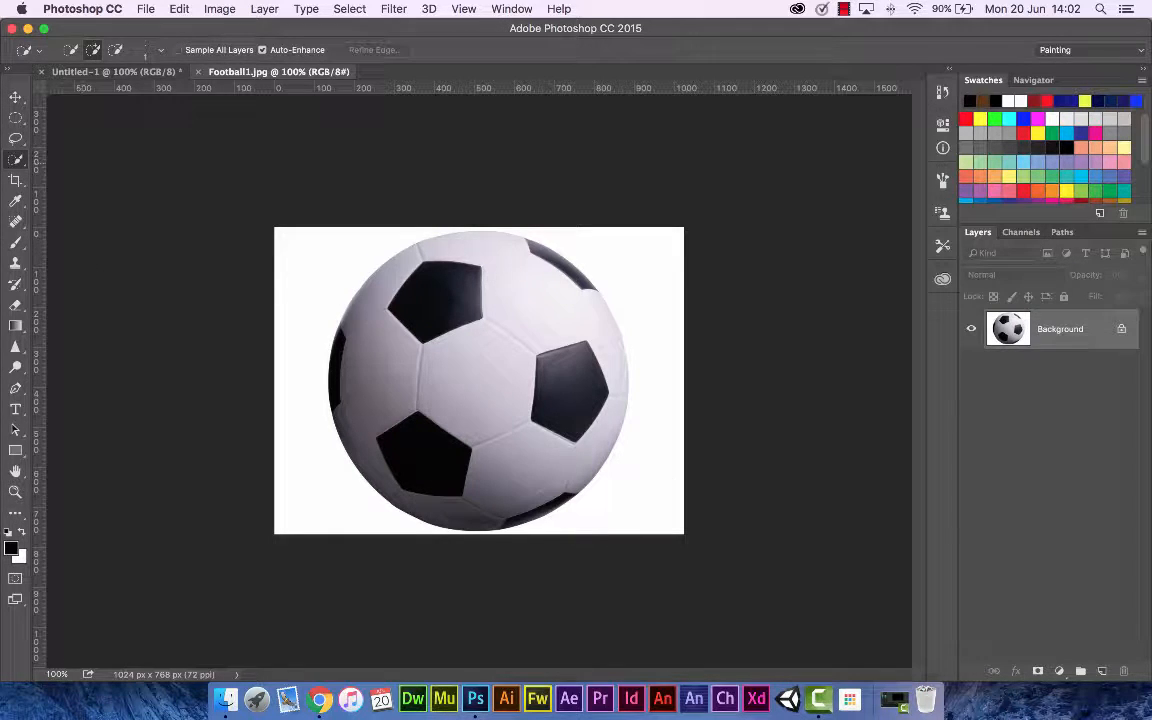
pyautogui.click(629, 272)
# Step: Unlock the background layer of the football image and rename it Football
pyautogui.click(1121, 330)
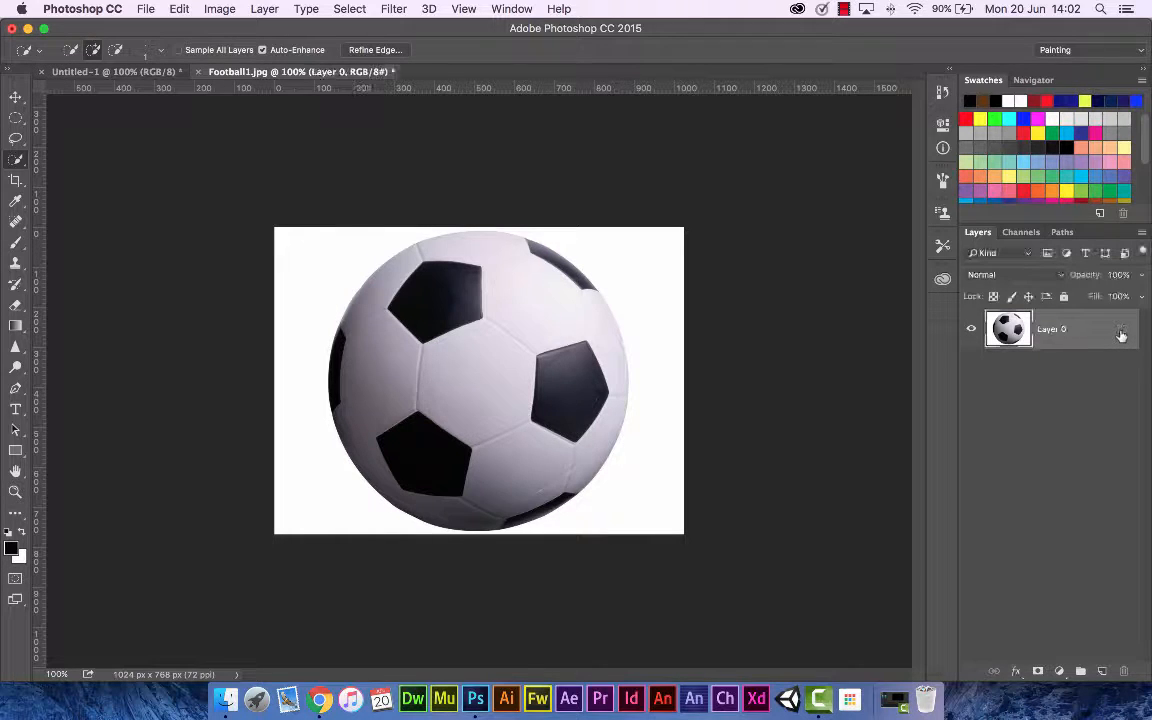
pyautogui.doubleClick(1051, 329)
pyautogui.write('Football')
pyautogui.press('Return')
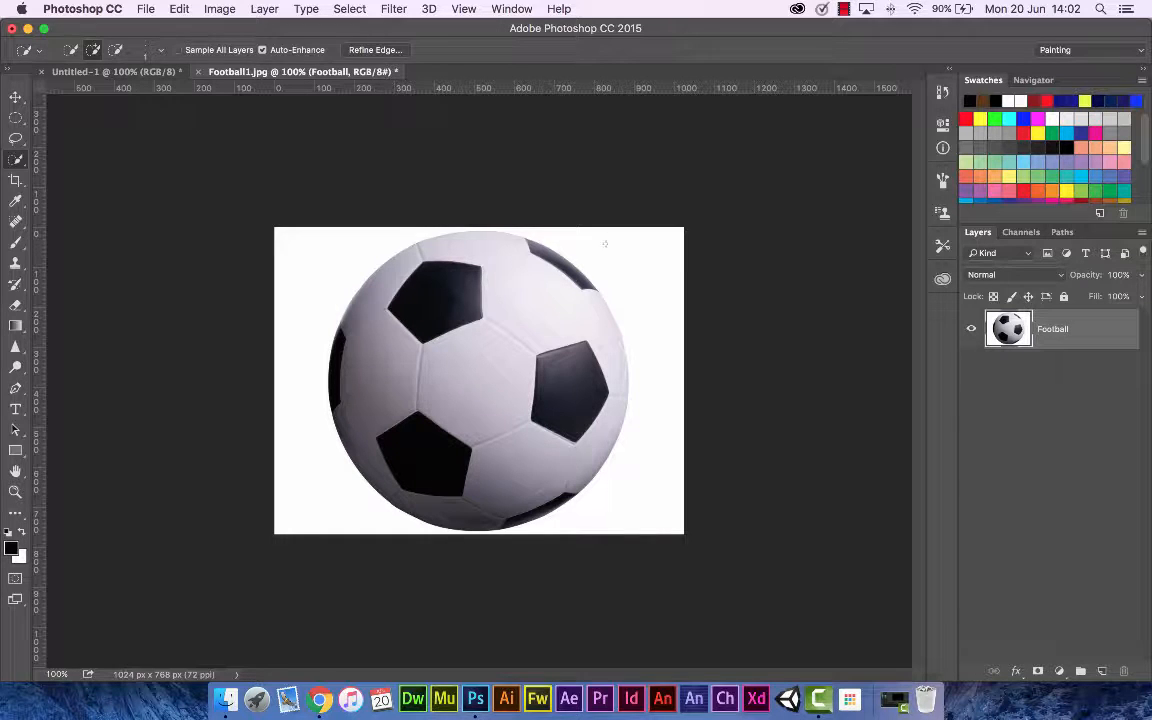
# Step: Select the white background around the ball with the Magic Wand at a tolerance of 5
pyautogui.hotkey('shift', 'w')
pyautogui.click(629, 268)
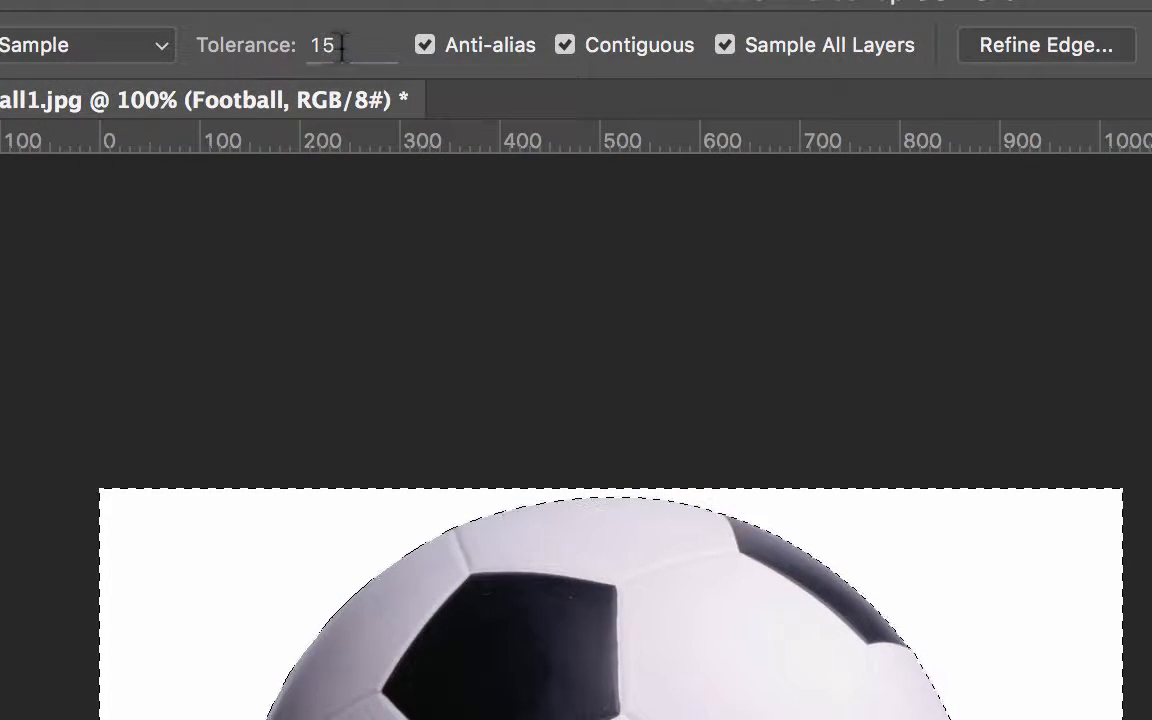
pyautogui.click(277, 50)
pyautogui.write('5')
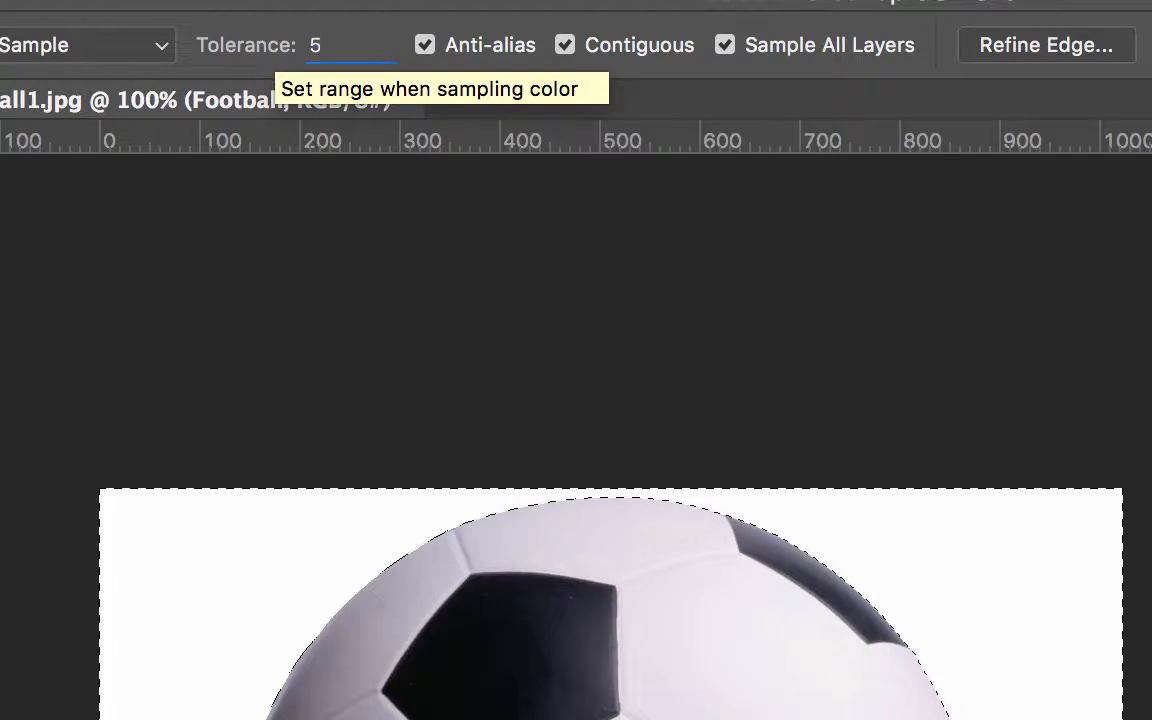
pyautogui.press('Return')
pyautogui.press('super+d')
pyautogui.click(1029, 580)
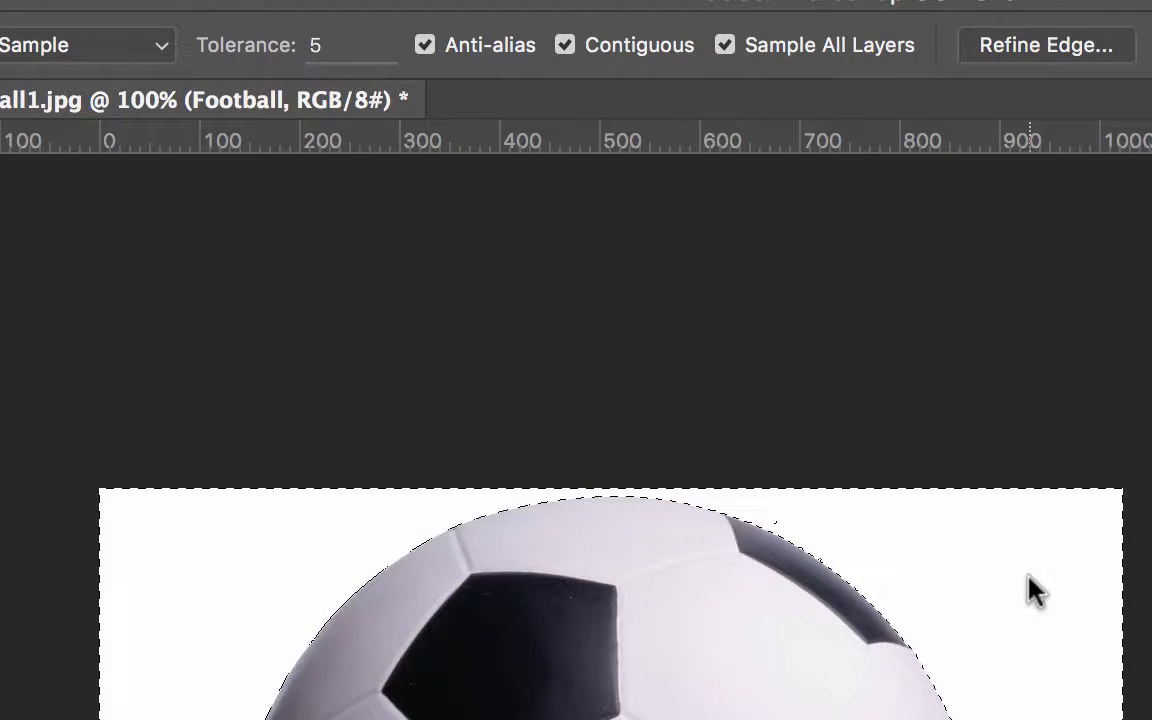
# Step: Zoom in on the ball's edge and reselect the white background with the Magic Wand tolerance set to 1
pyautogui.press('super+plus')
pyautogui.press('super+plus')
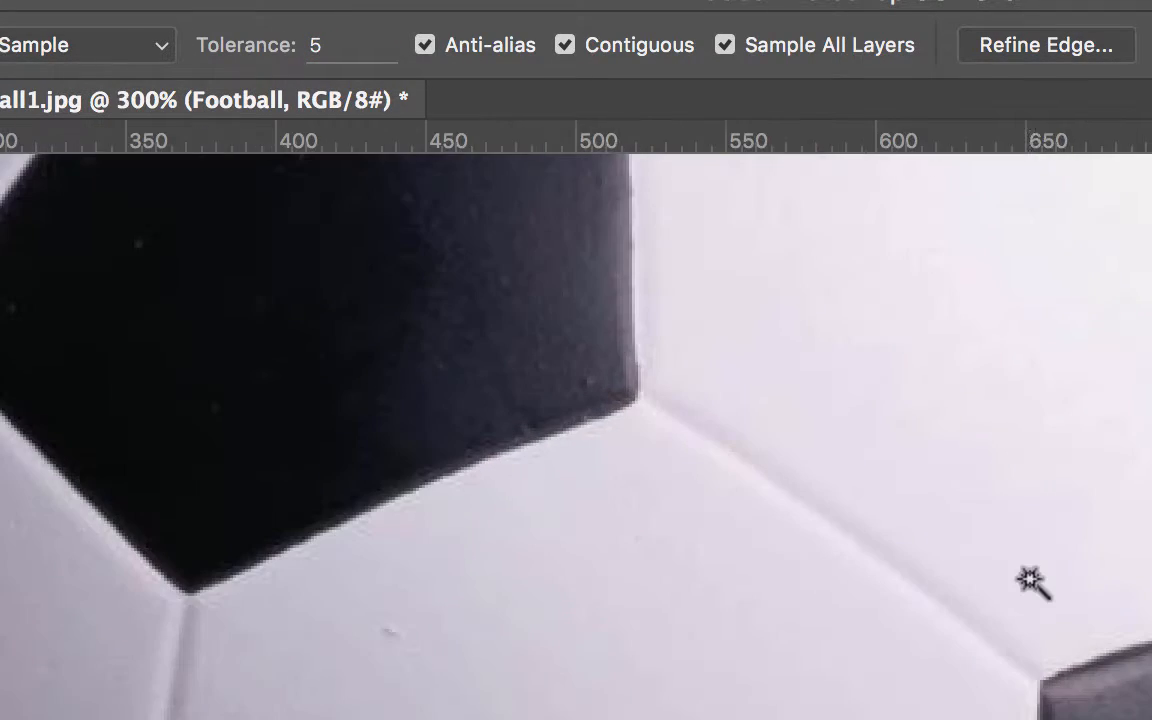
pyautogui.hscroll(-10, 1029, 580)
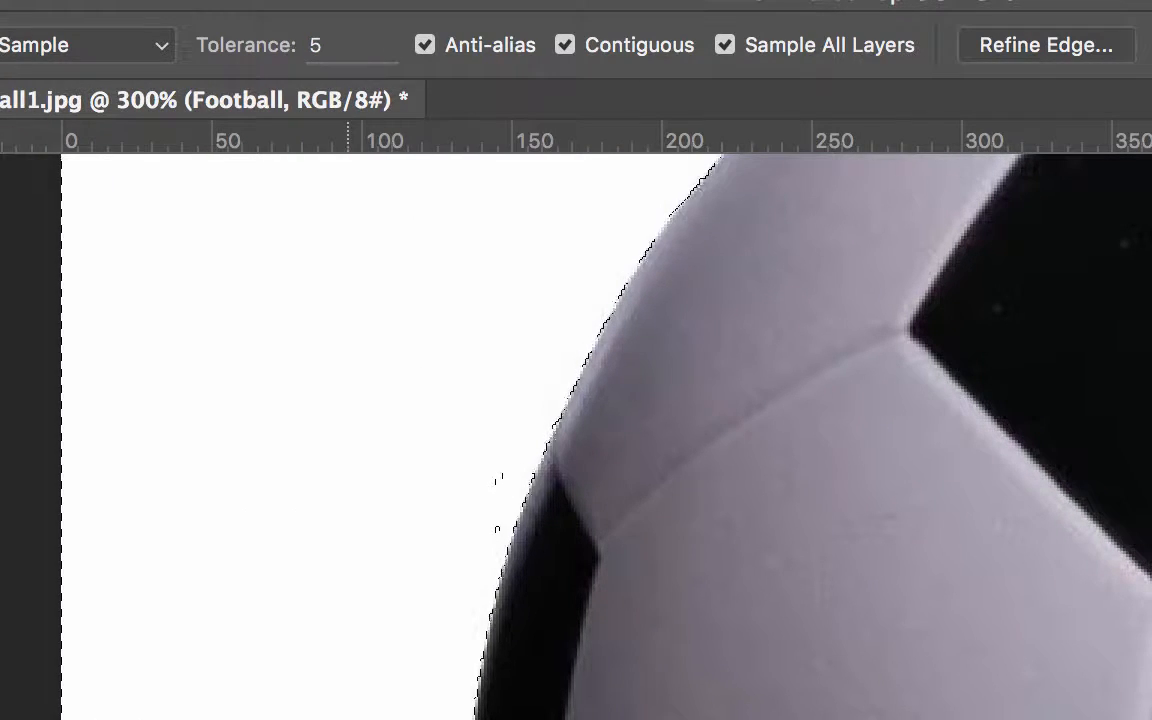
pyautogui.doubleClick(313, 45)
pyautogui.write('1')
pyautogui.press('Return')
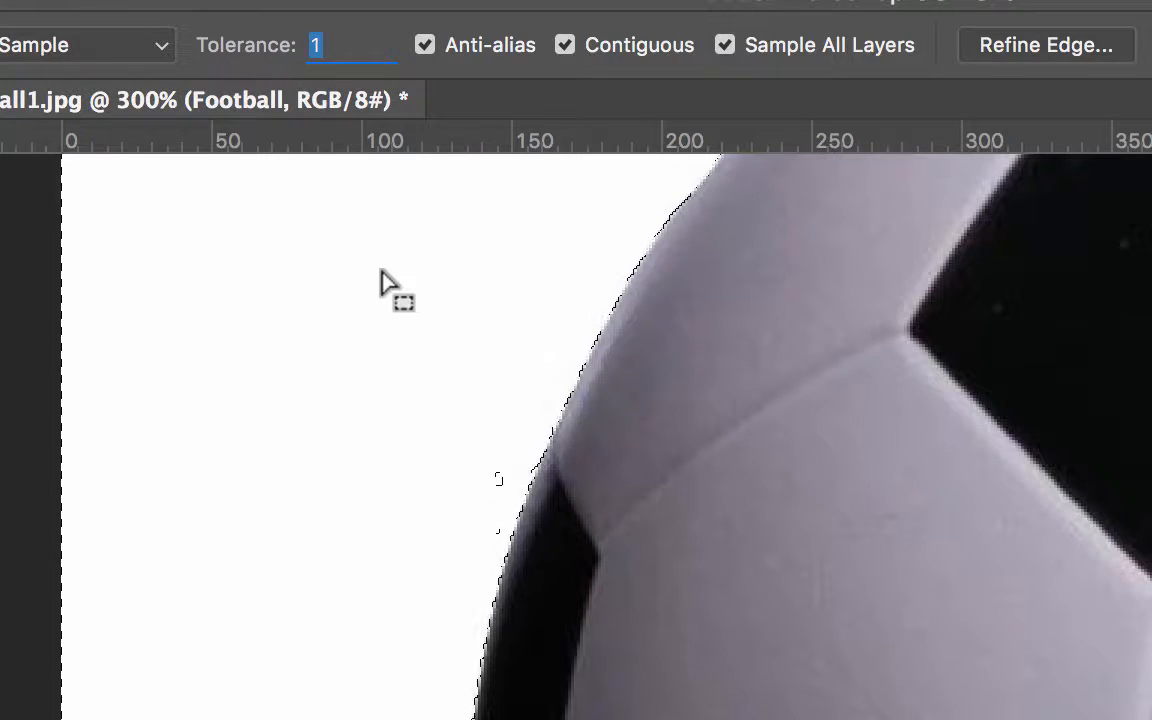
pyautogui.press('super+d')
pyautogui.click(241, 323)
# Step: Reselect the white background with the Magic Wand tolerance set to 10 and inspect the ball's edge
pyautogui.scroll(5, 278, 330)
pyautogui.hscroll(5, 278, 330)
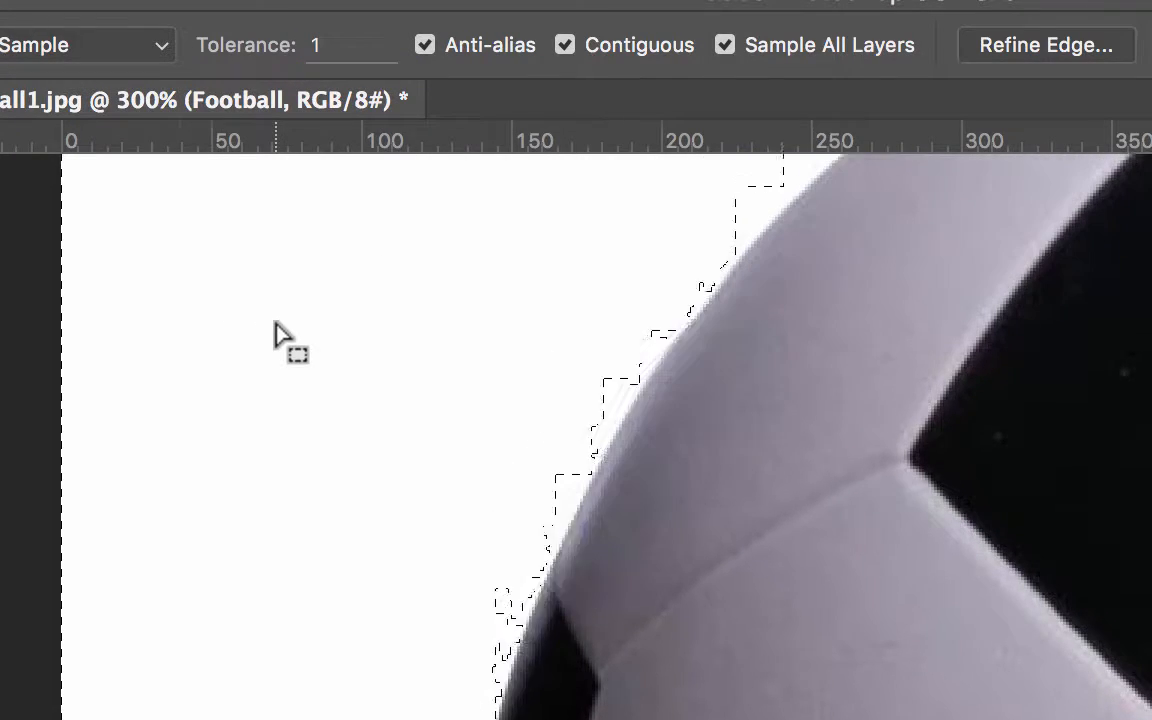
pyautogui.scroll(5, 278, 330)
pyautogui.hscroll(4, 278, 330)
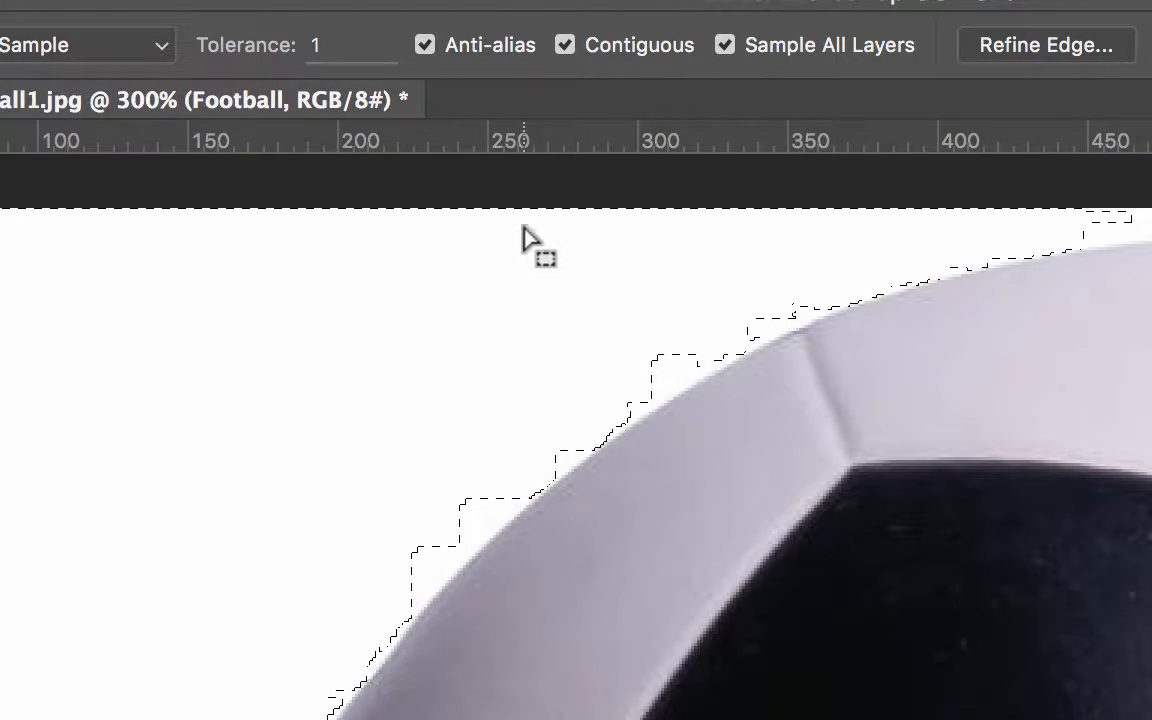
pyautogui.click(350, 52)
pyautogui.write('10')
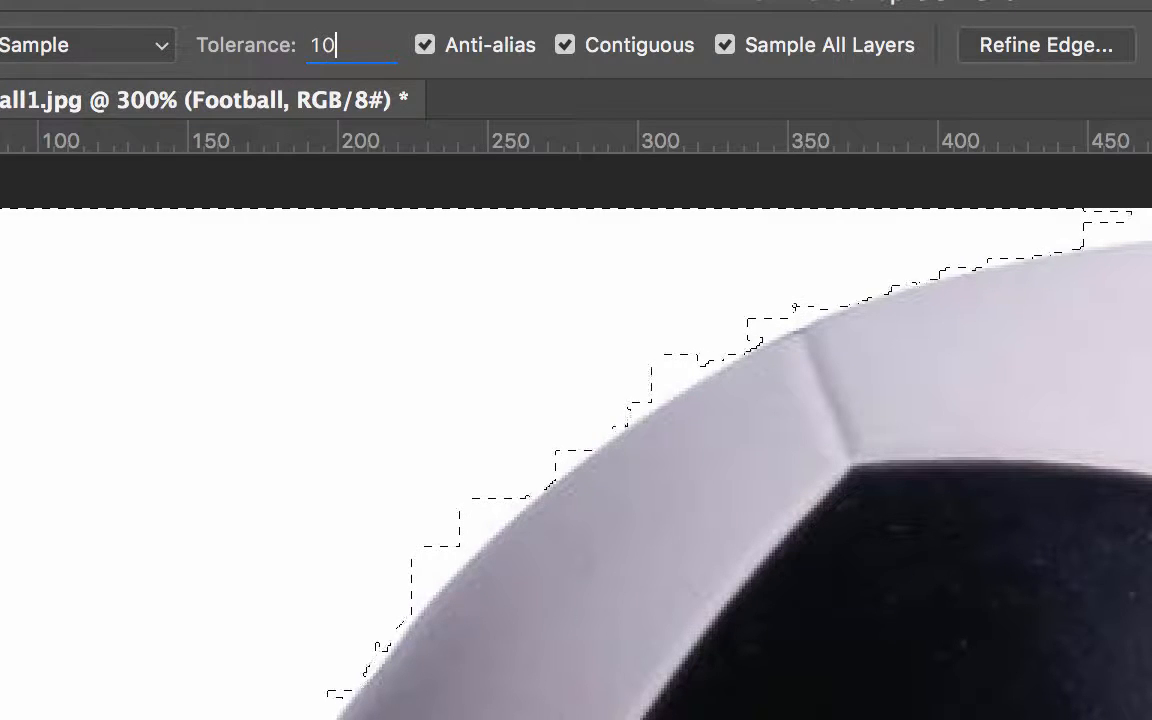
pyautogui.press('Return')
pyautogui.click(414, 328)
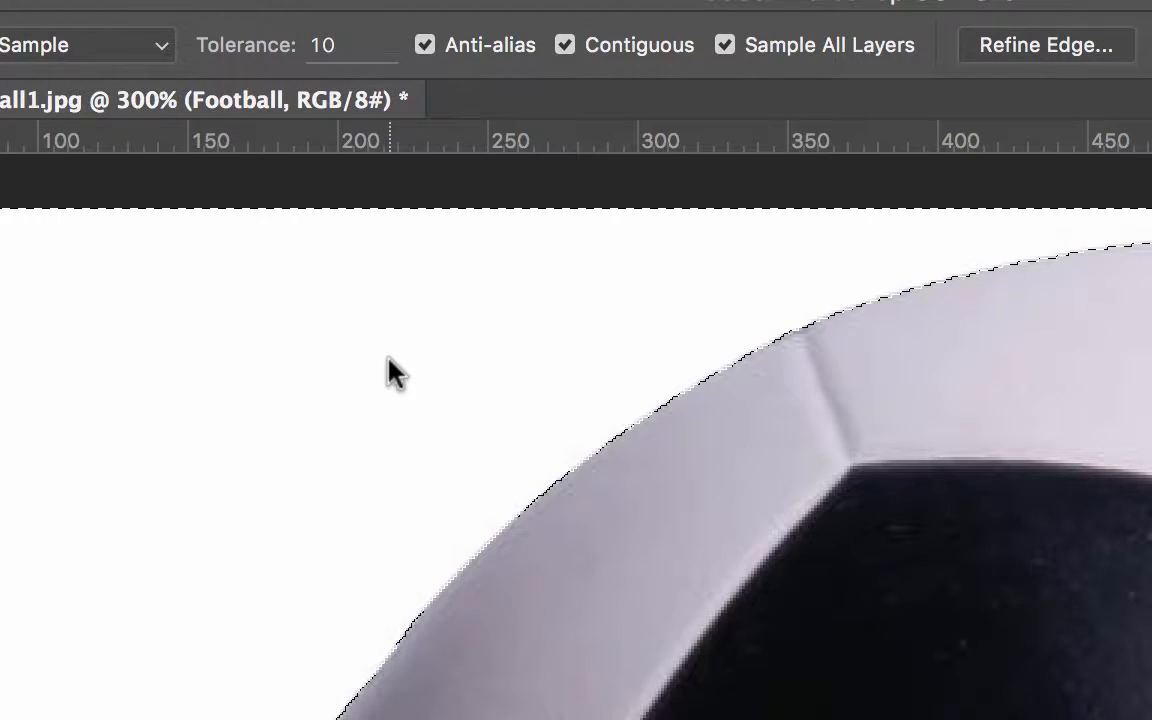
pyautogui.hscroll(10, 395, 372)
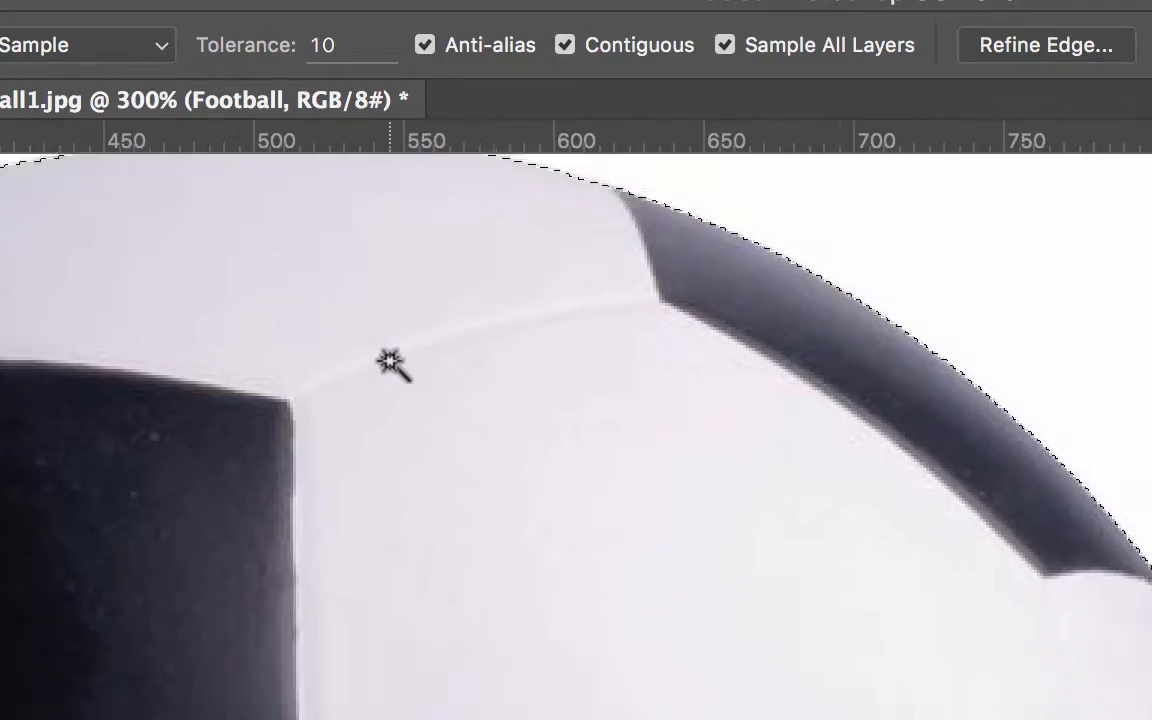
# Step: Pan around the ball's edge to inspect the white-background selection, then zoom back out to the whole image
pyautogui.hscroll(2, 390, 362)
pyautogui.scroll(-10, 390, 362)
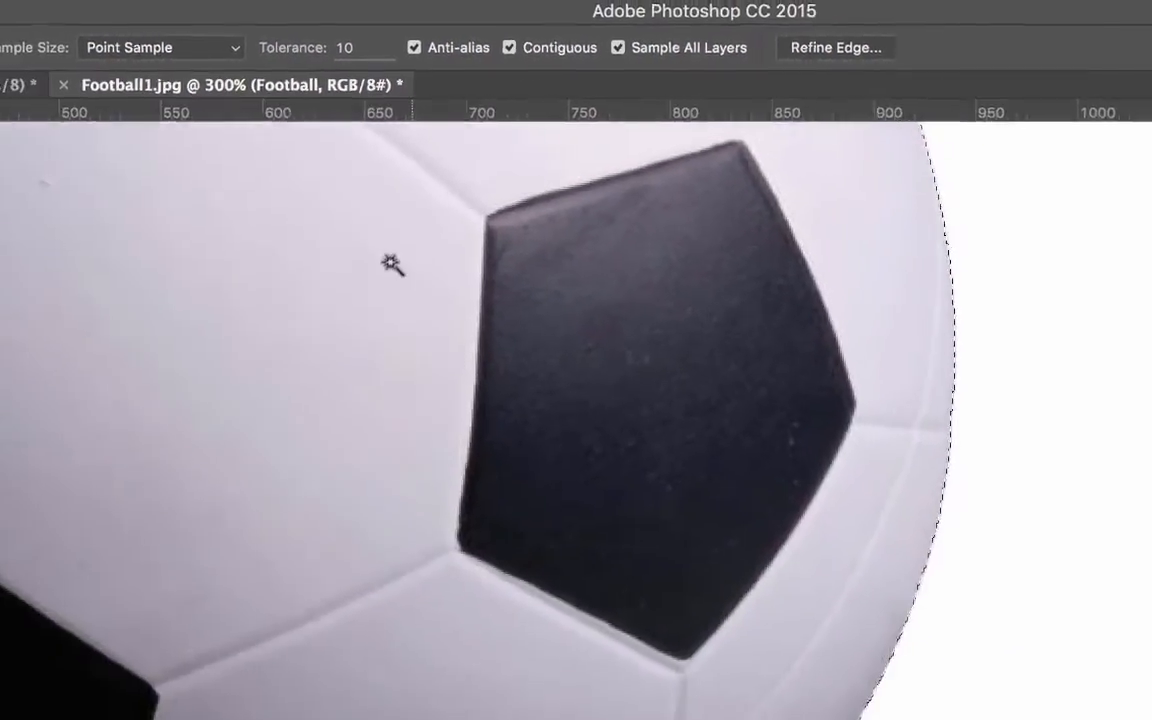
pyautogui.hscroll(-8, 390, 263)
pyautogui.scroll(-10, 390, 263)
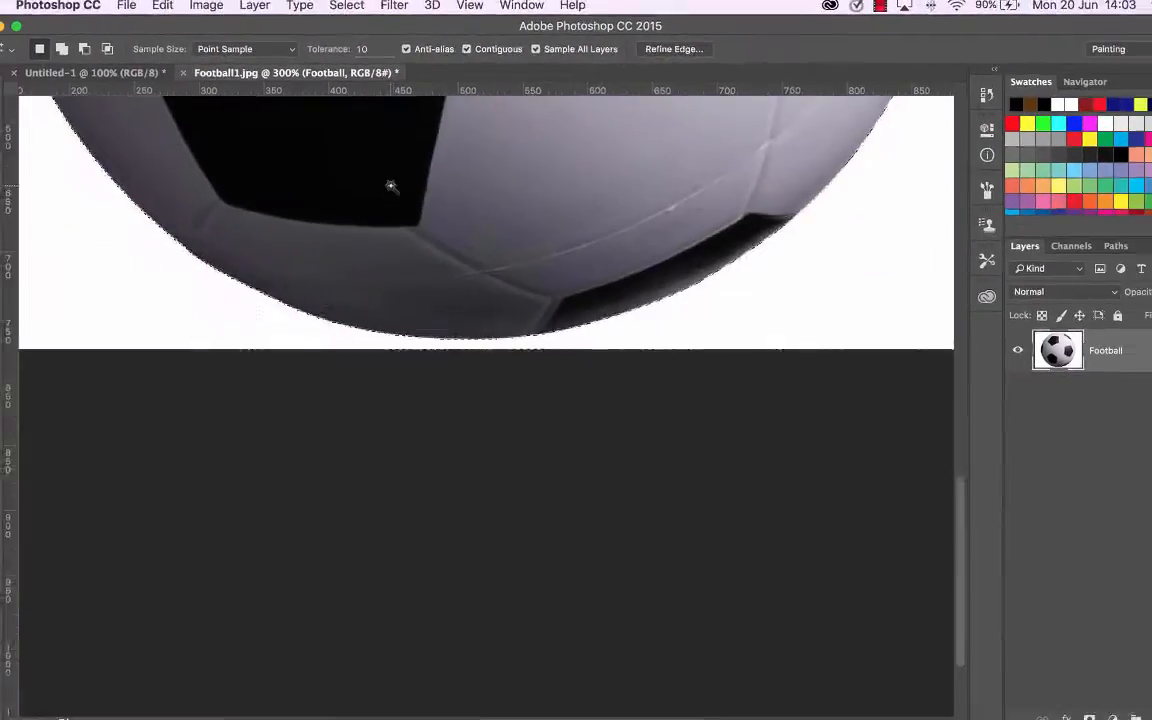
pyautogui.scroll(10, 390, 263)
pyautogui.scroll(10, 393, 179)
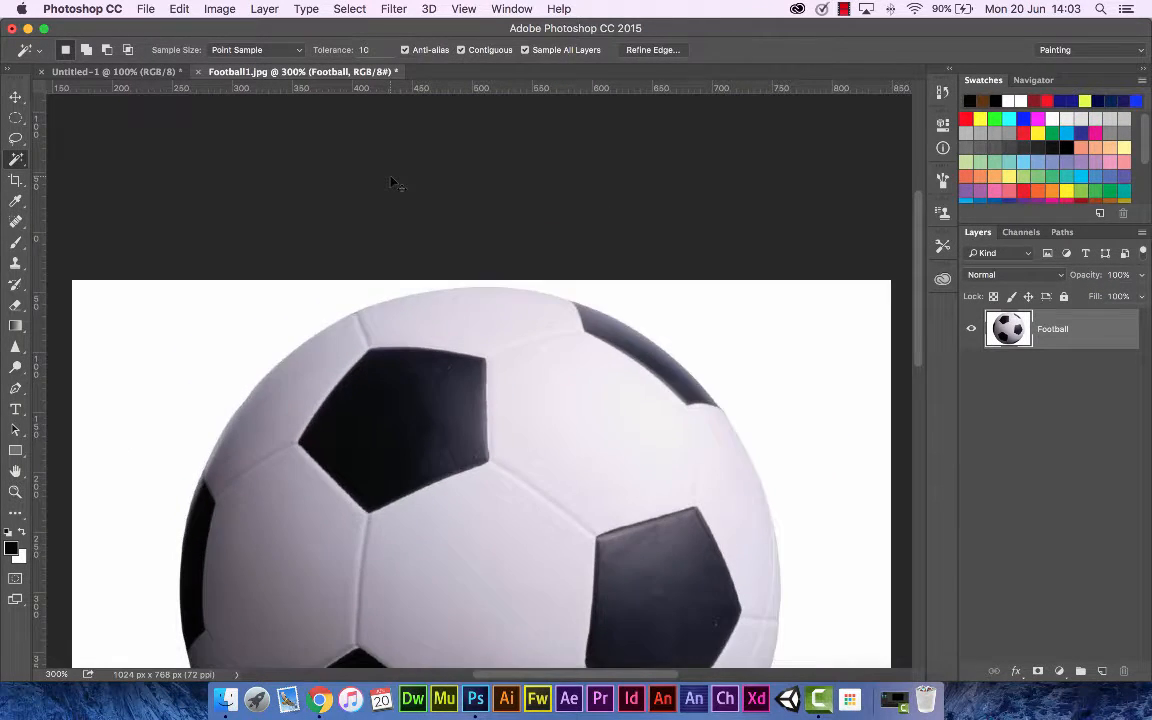
pyautogui.press('super+minus')
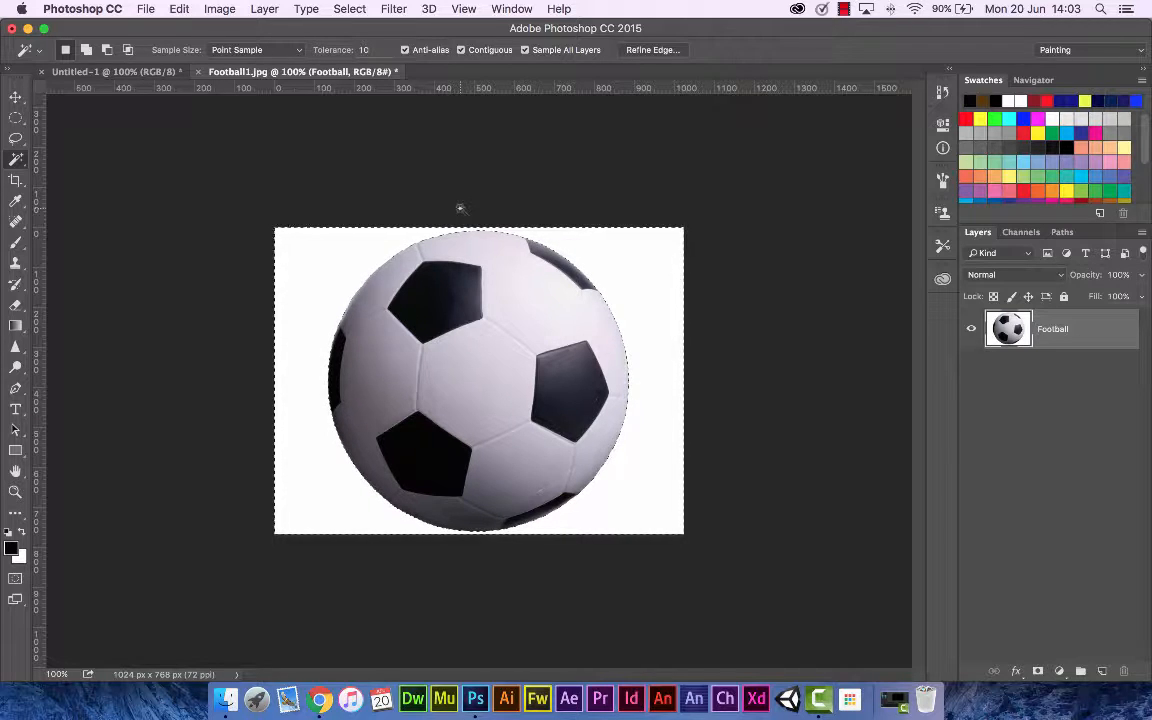
pyautogui.press('v')
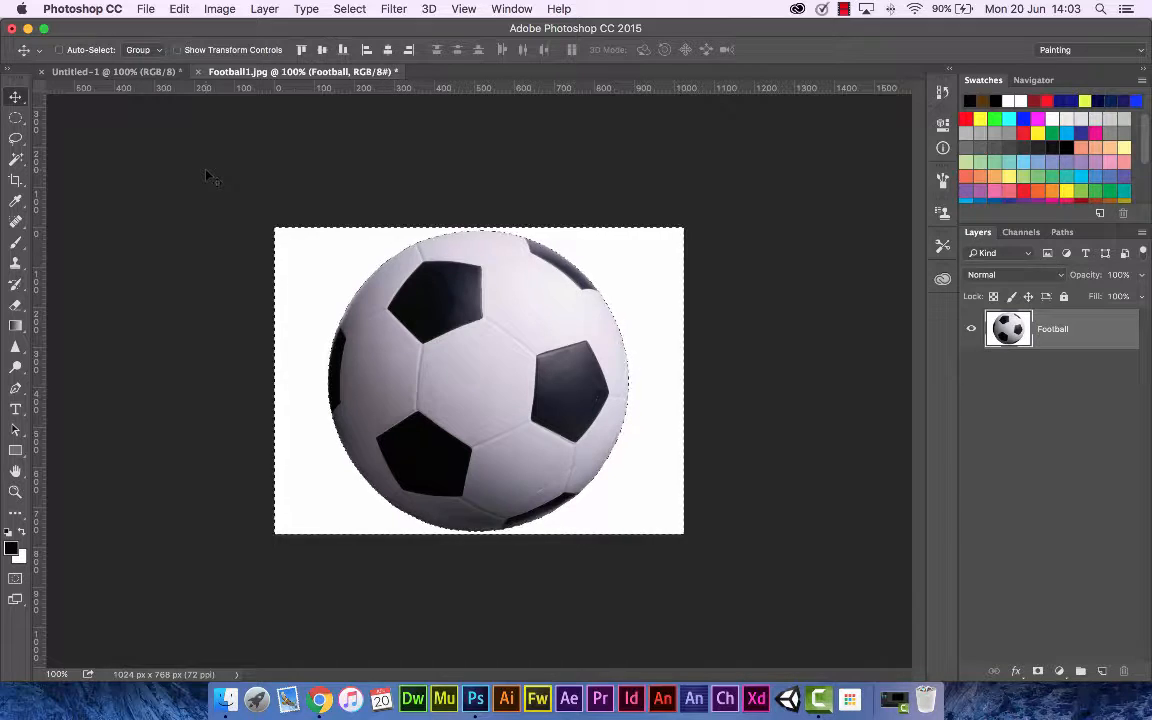
pyautogui.press('super+d')
pyautogui.moveTo(393, 285)
pyautogui.mouseDown()
pyautogui.moveTo(438, 312)
pyautogui.moveTo(396, 291)
pyautogui.mouseUp()
# Step: Select the white background with the Magic Wand, delete it, and deselect to leave the ball isolated
pyautogui.click(16, 158)
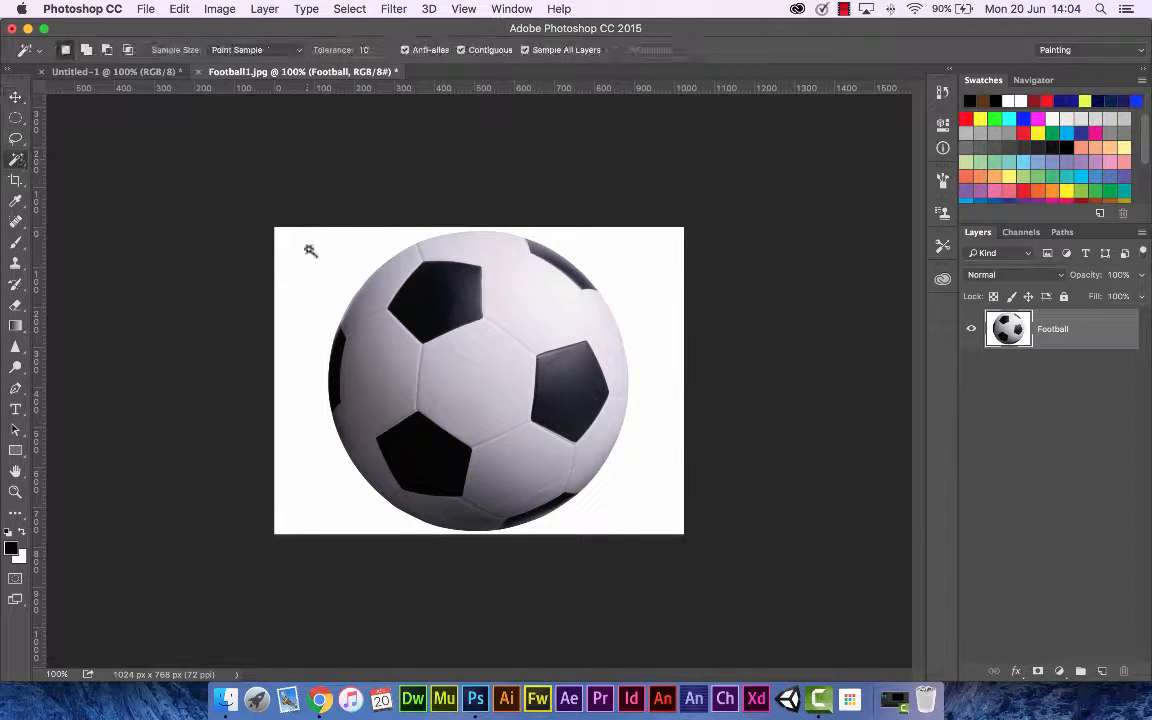
pyautogui.click(315, 261)
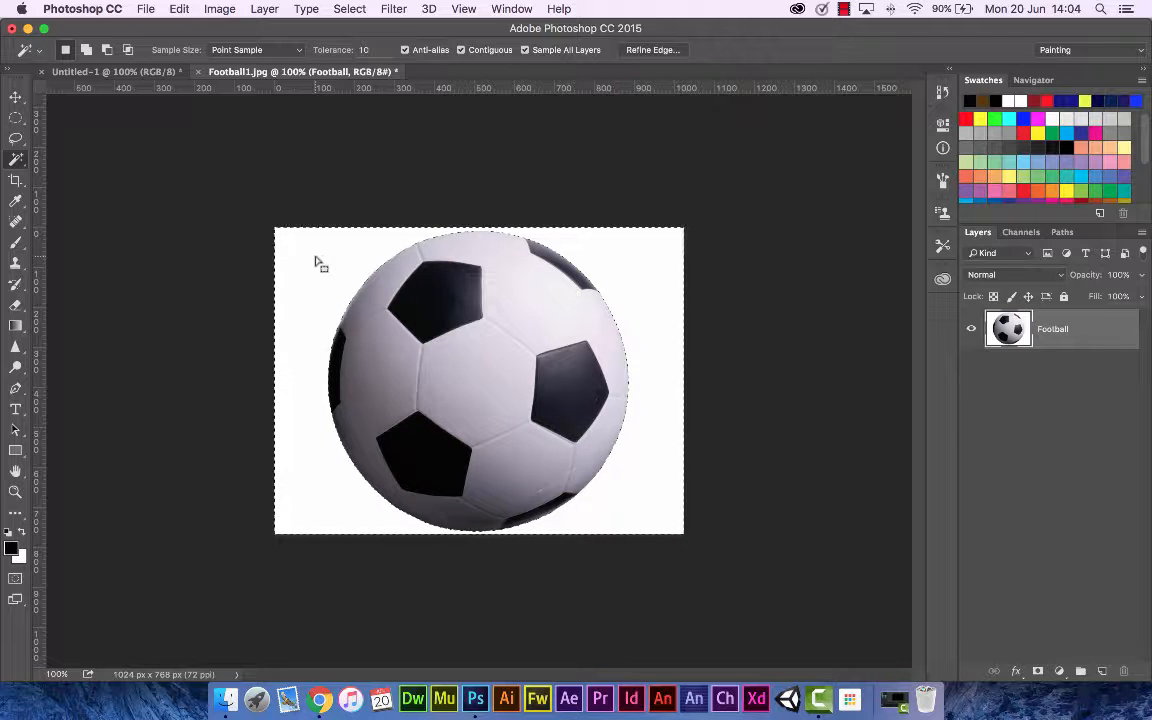
pyautogui.press('Delete')
pyautogui.press('super+d')
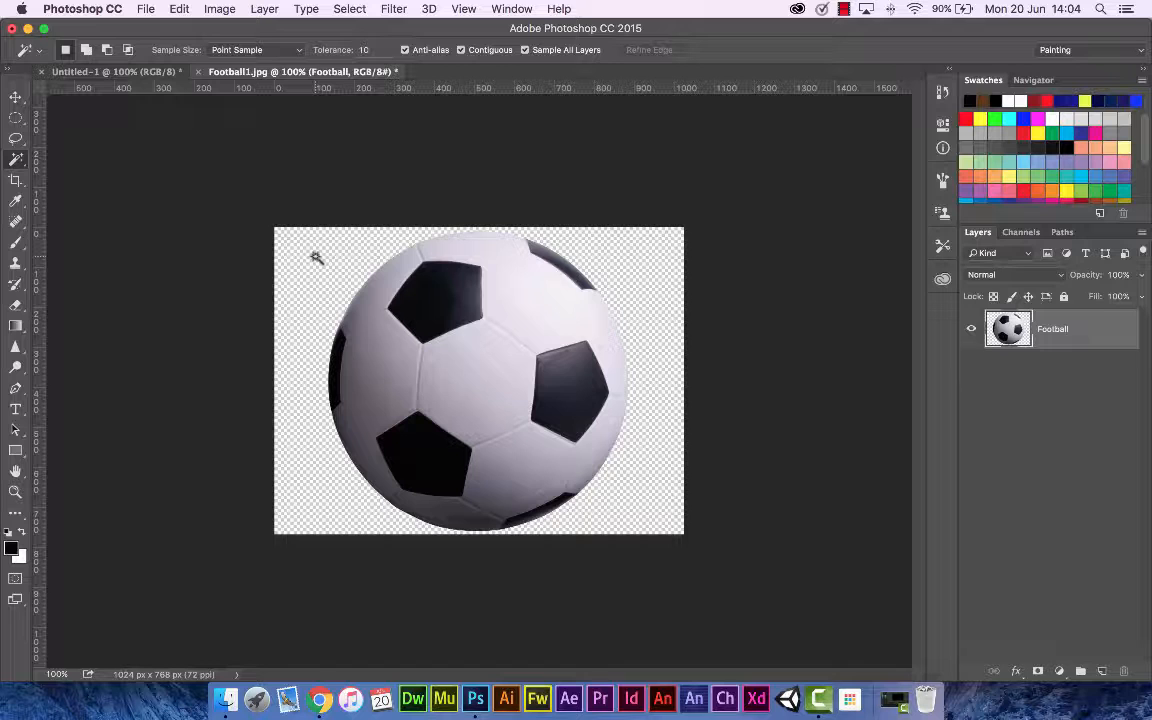
# Step: Float the football document and move the cut-out ball layer into the pitch document
pyautogui.click(15, 97)
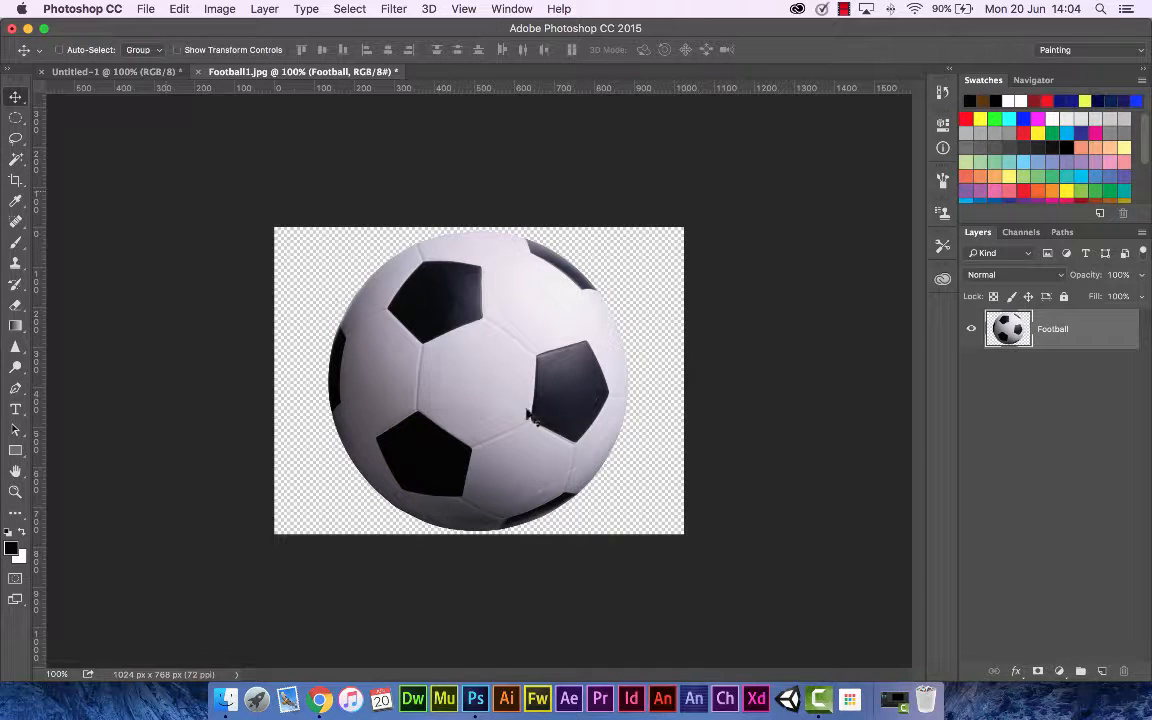
pyautogui.moveTo(439, 407); pyautogui.dragTo(555, 410)
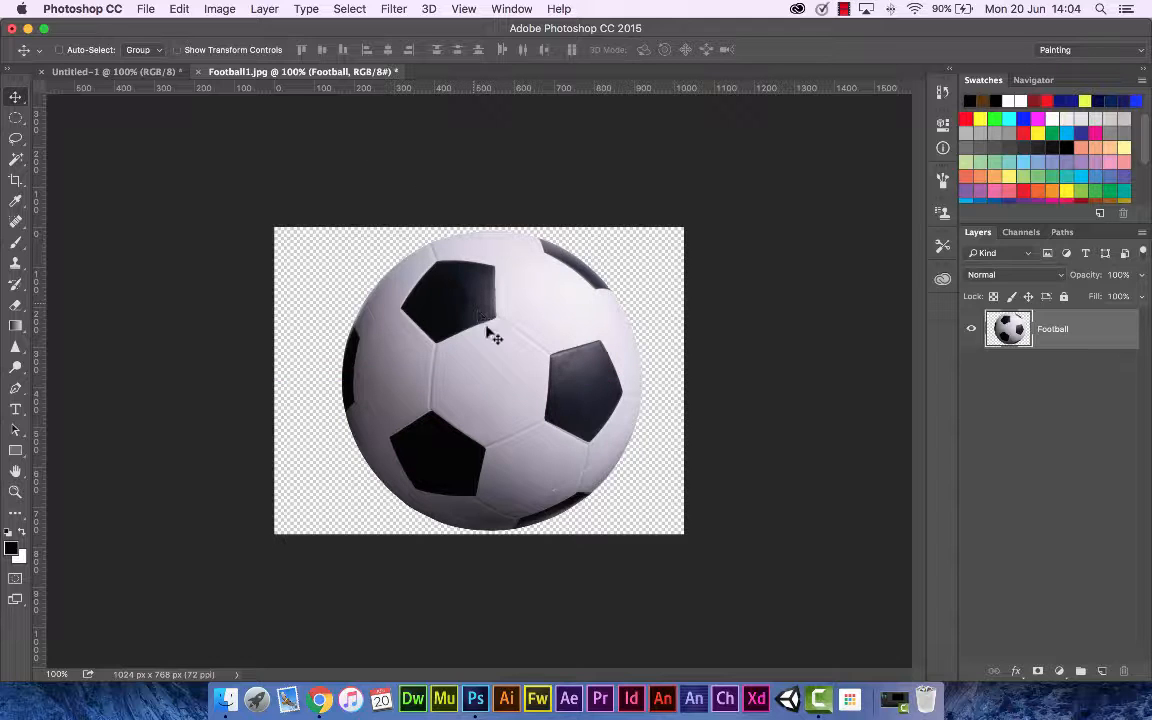
pyautogui.click(142, 75)
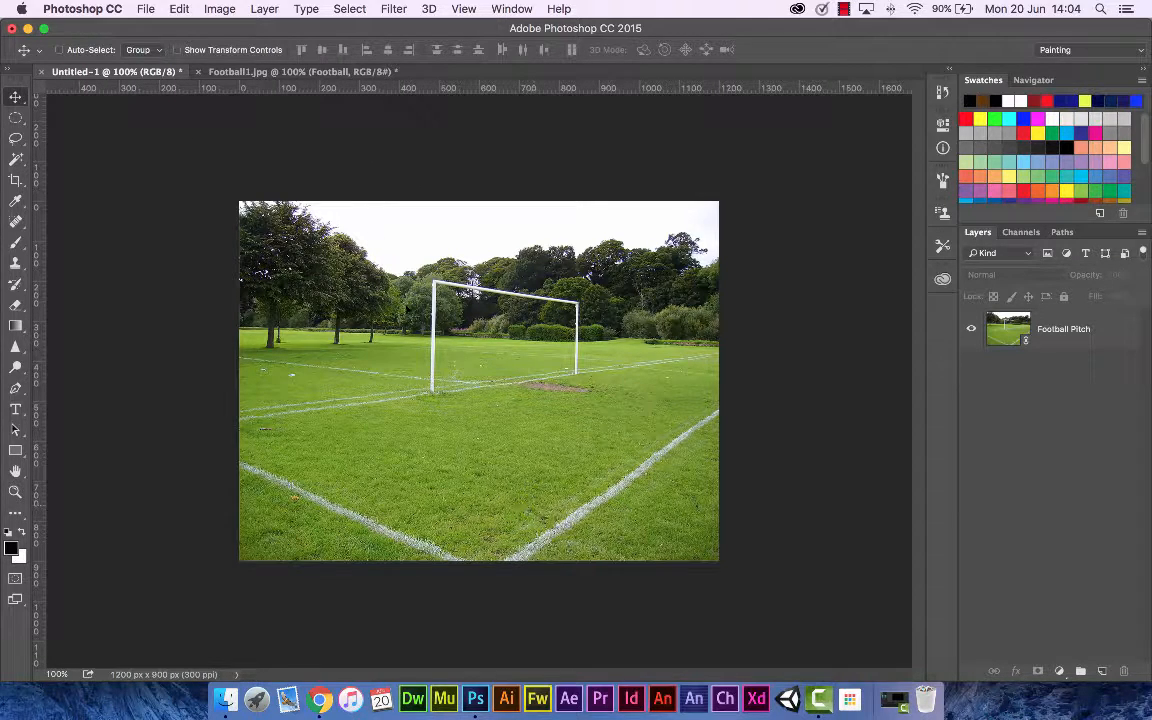
pyautogui.click(279, 76)
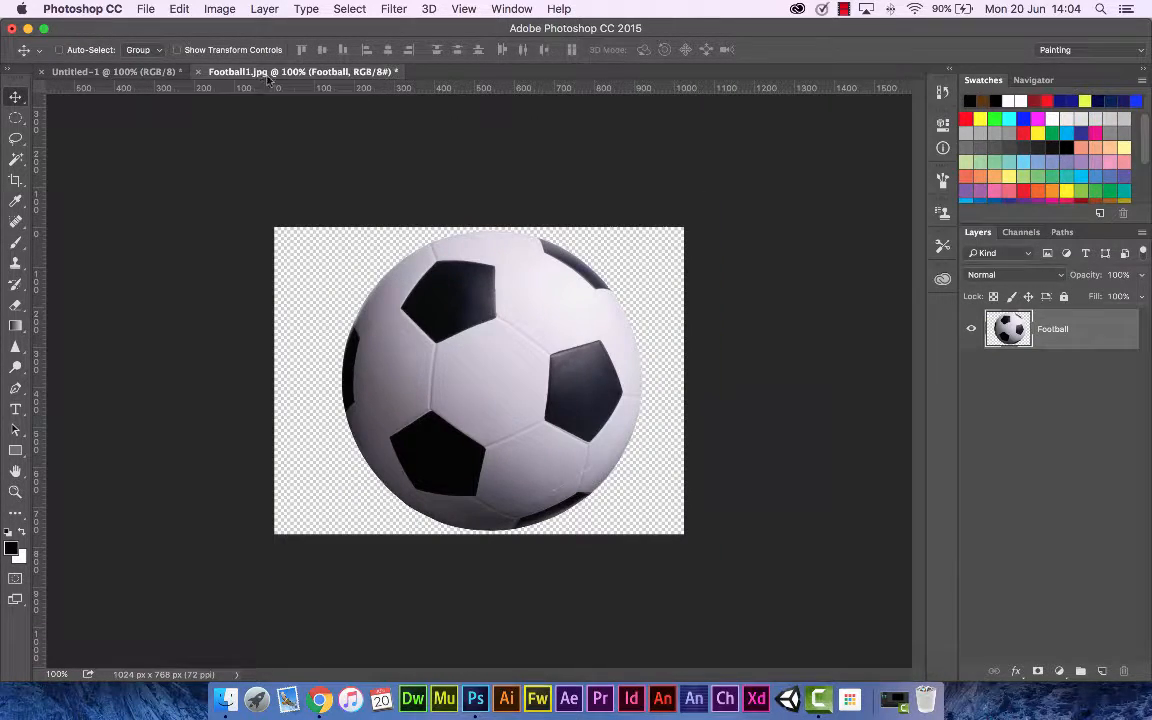
pyautogui.moveTo(272, 73); pyautogui.dragTo(596, 175)
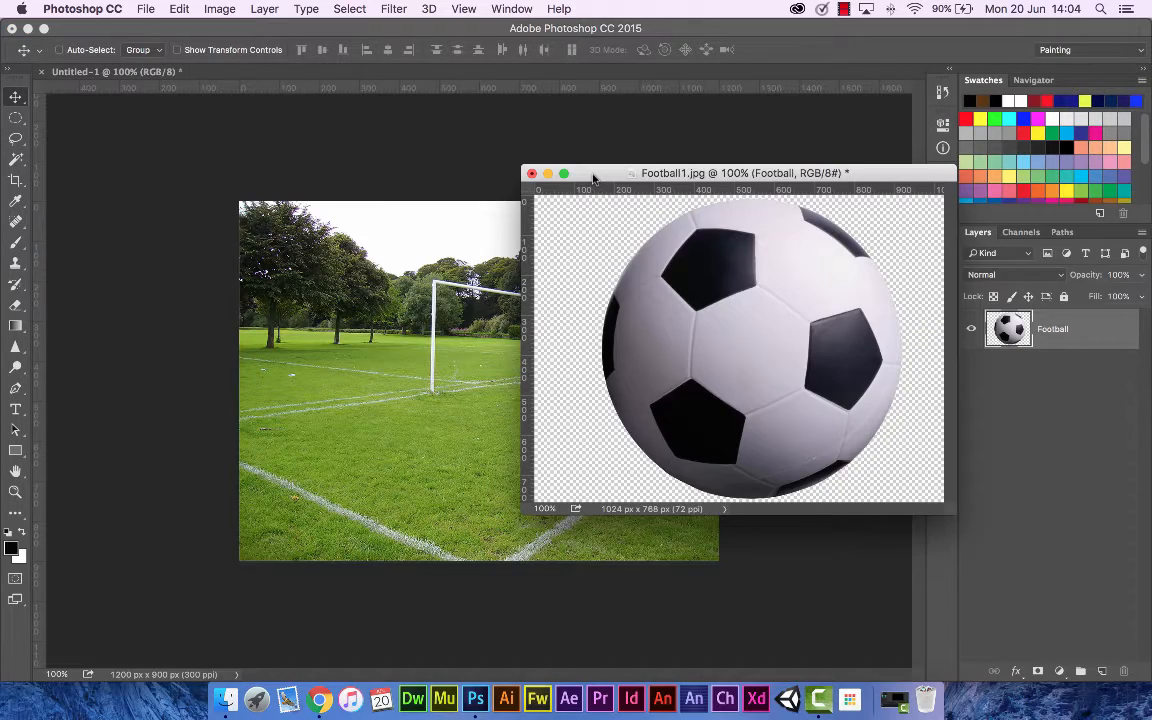
pyautogui.moveTo(782, 320); pyautogui.dragTo(527, 352)
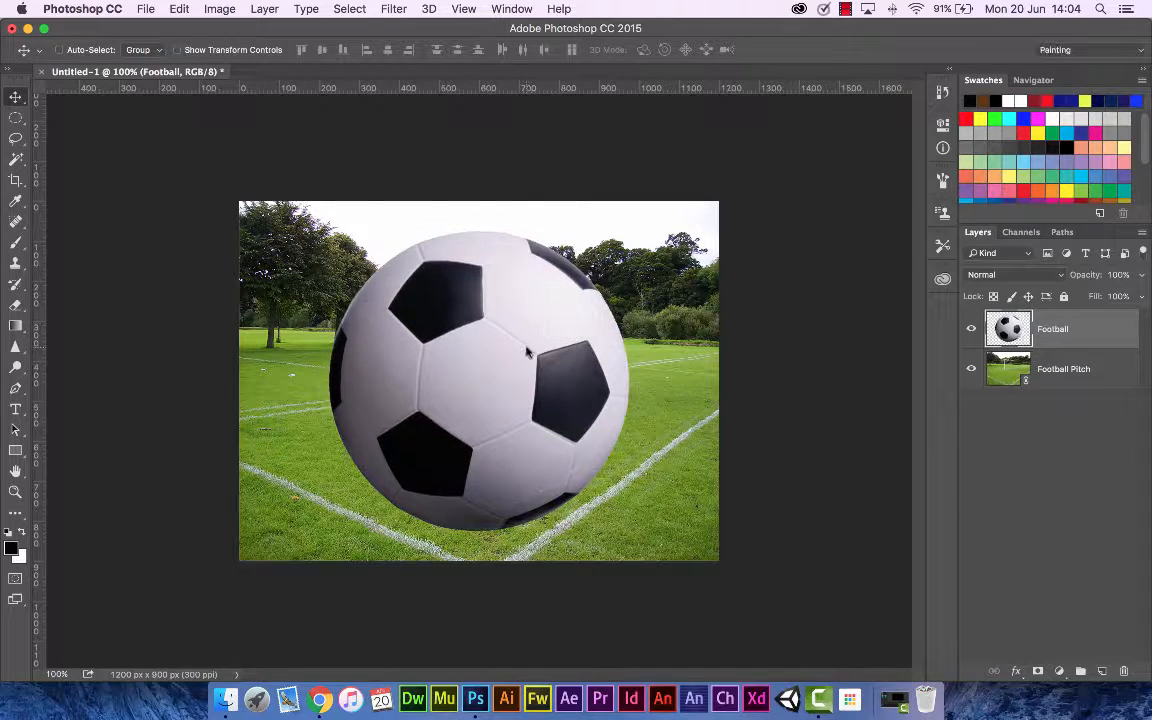
# Step: Scale the football layer to 20% width and height, apply the transformation, and move the ball toward the pitch's lower left
pyautogui.press('super+t')
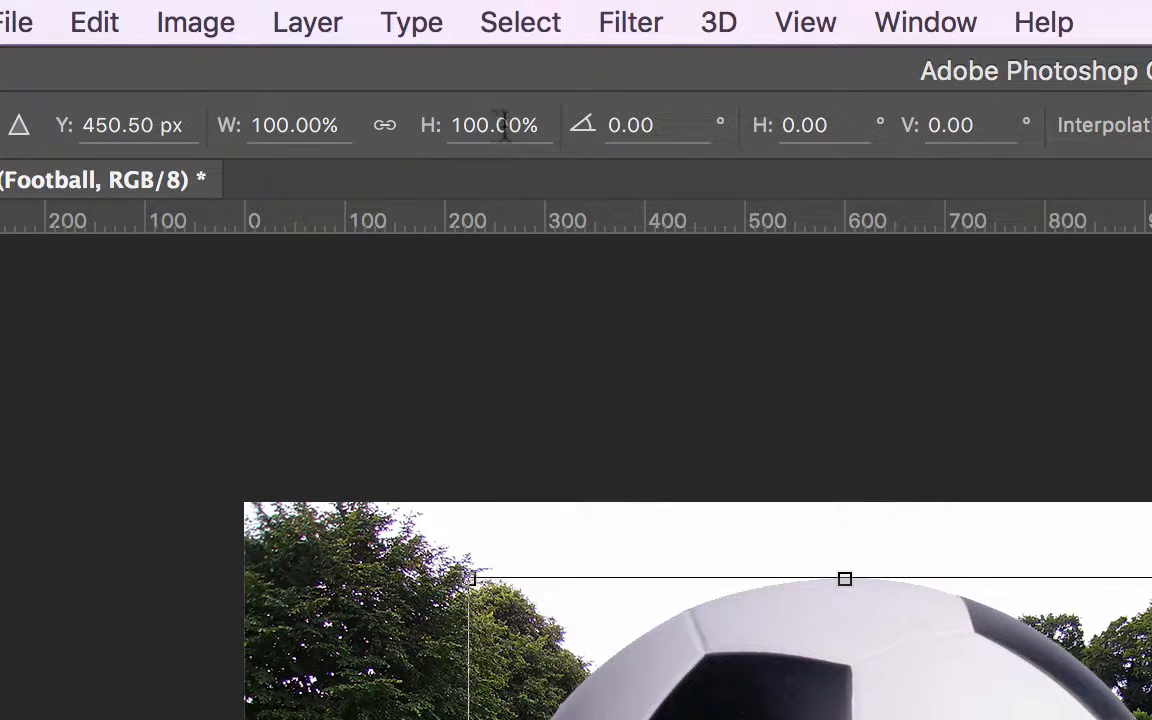
pyautogui.click(323, 130)
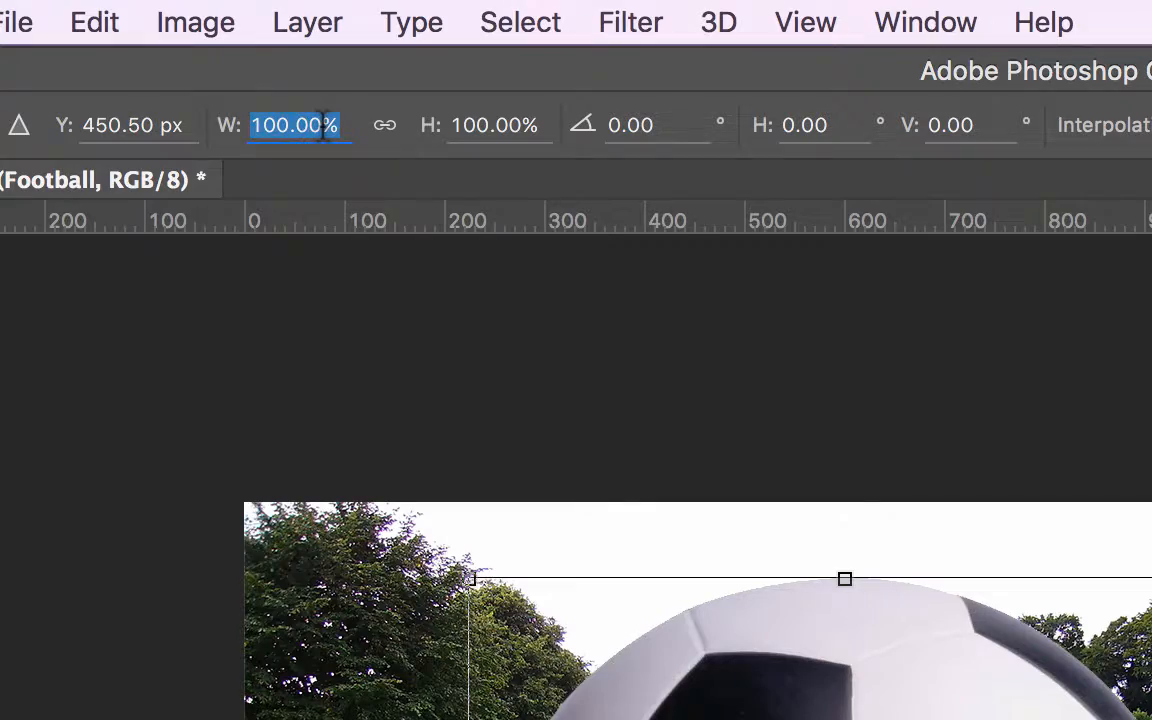
pyautogui.write('20')
pyautogui.press('Tab')
pyautogui.write('2')
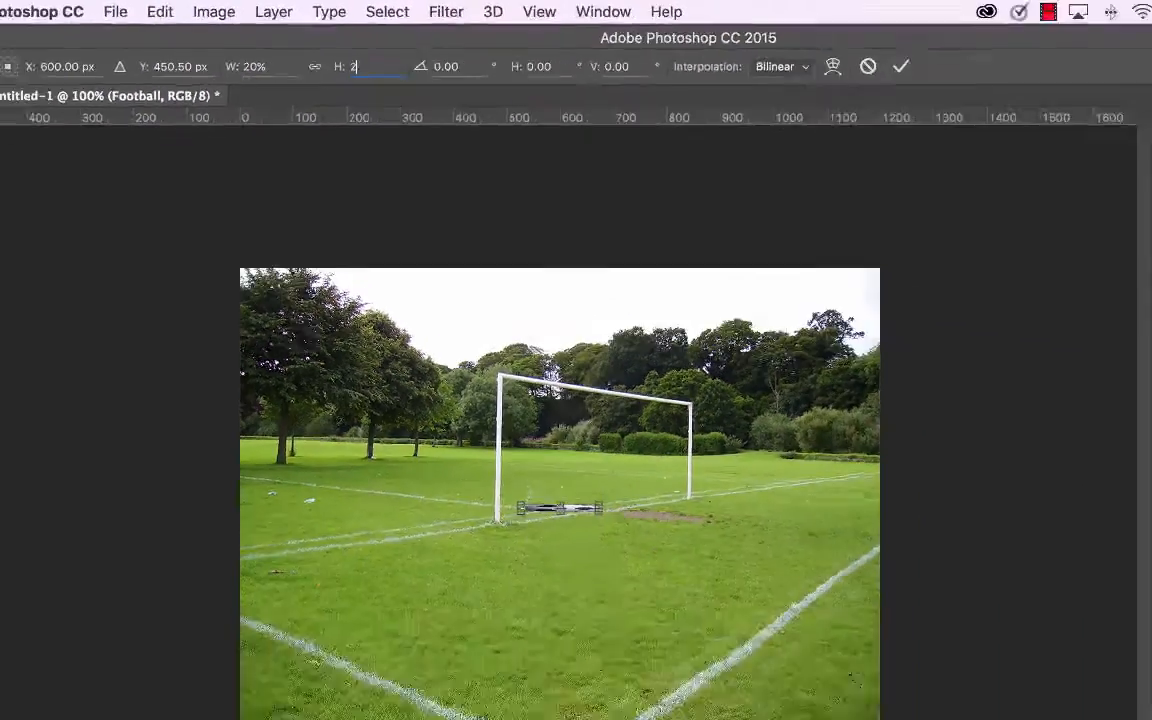
pyautogui.write('0')
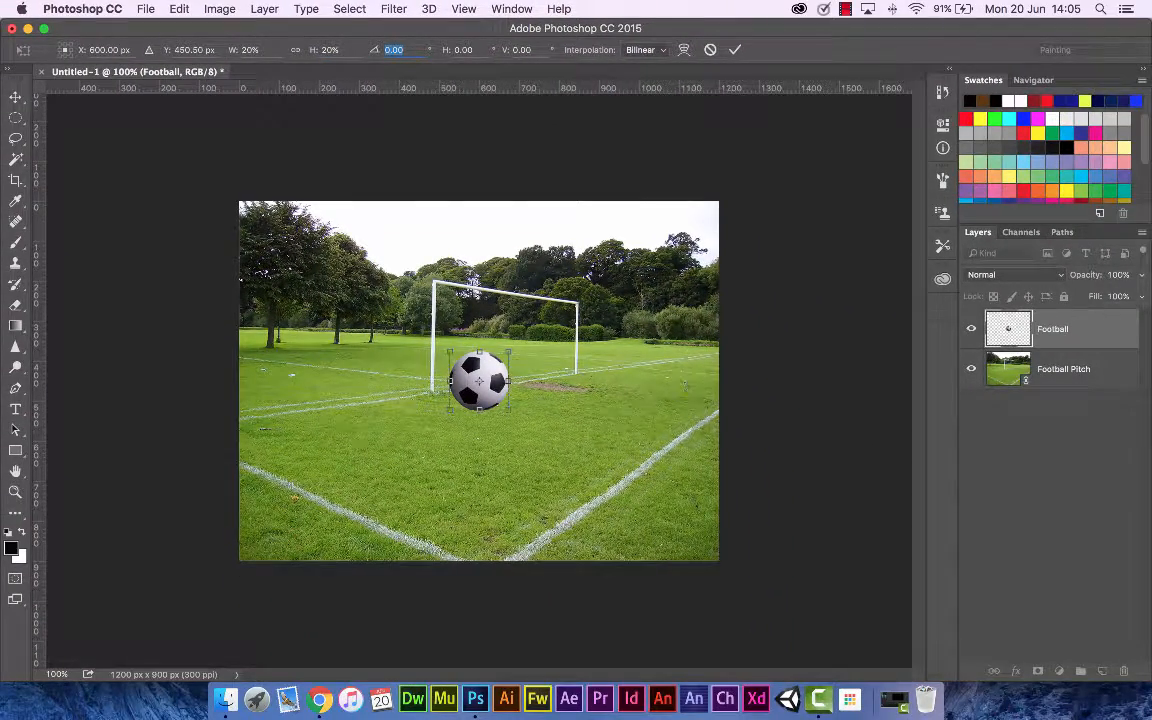
pyautogui.click(17, 98)
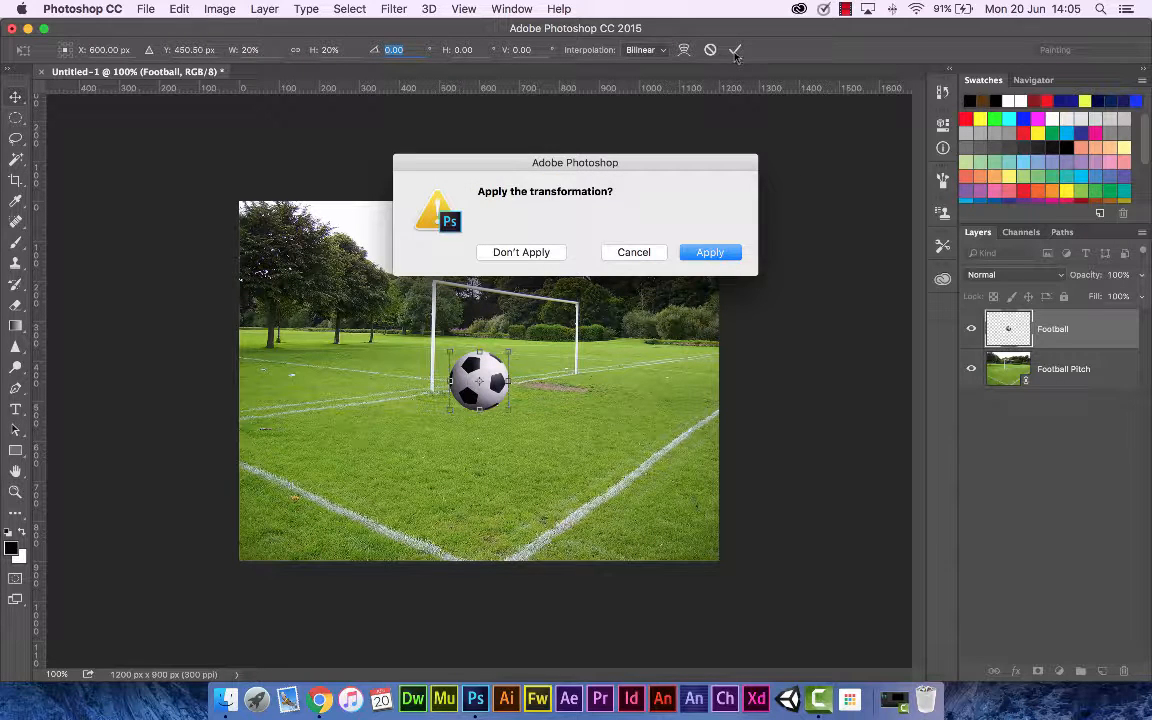
pyautogui.click(709, 253)
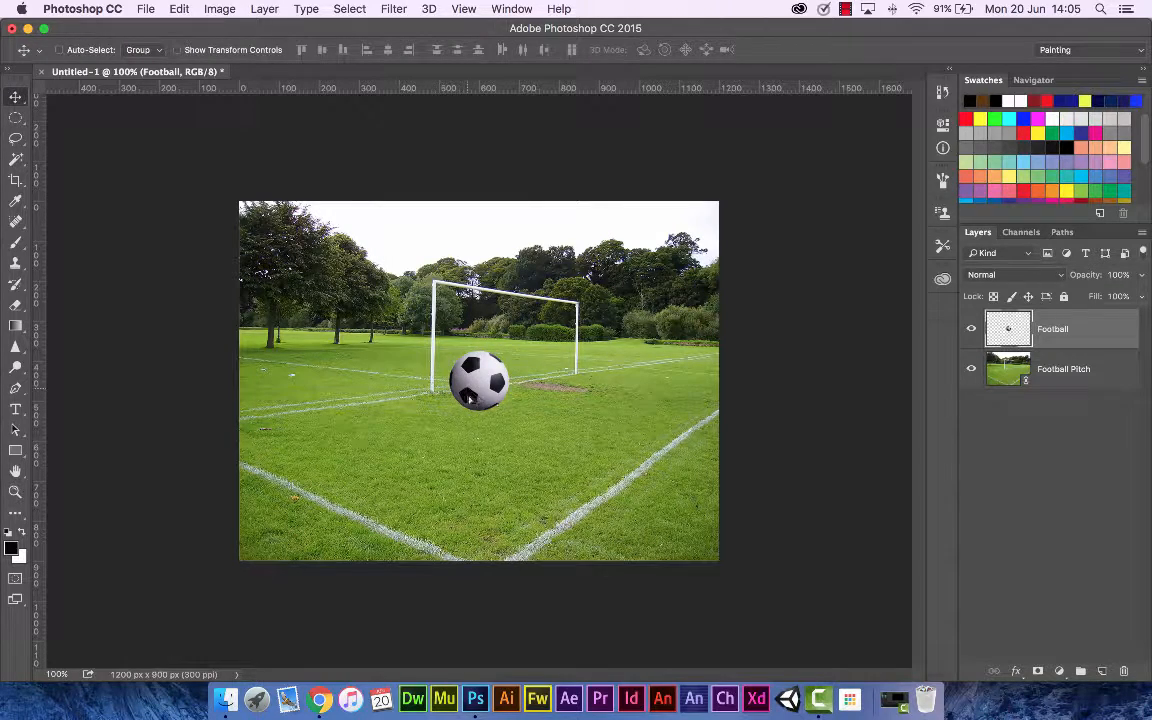
pyautogui.moveTo(470, 398); pyautogui.dragTo(435, 509)
# Step: Open the soccer player photo
pyautogui.click(146, 9)
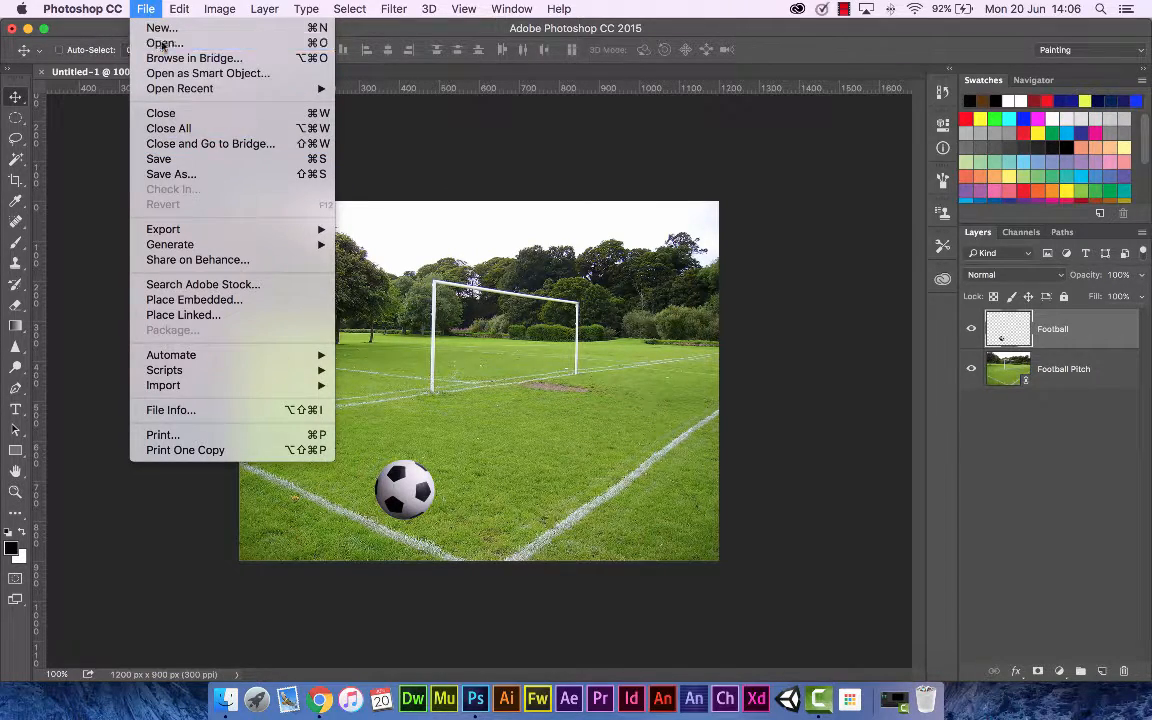
pyautogui.click(163, 43)
pyautogui.doubleClick(505, 122)
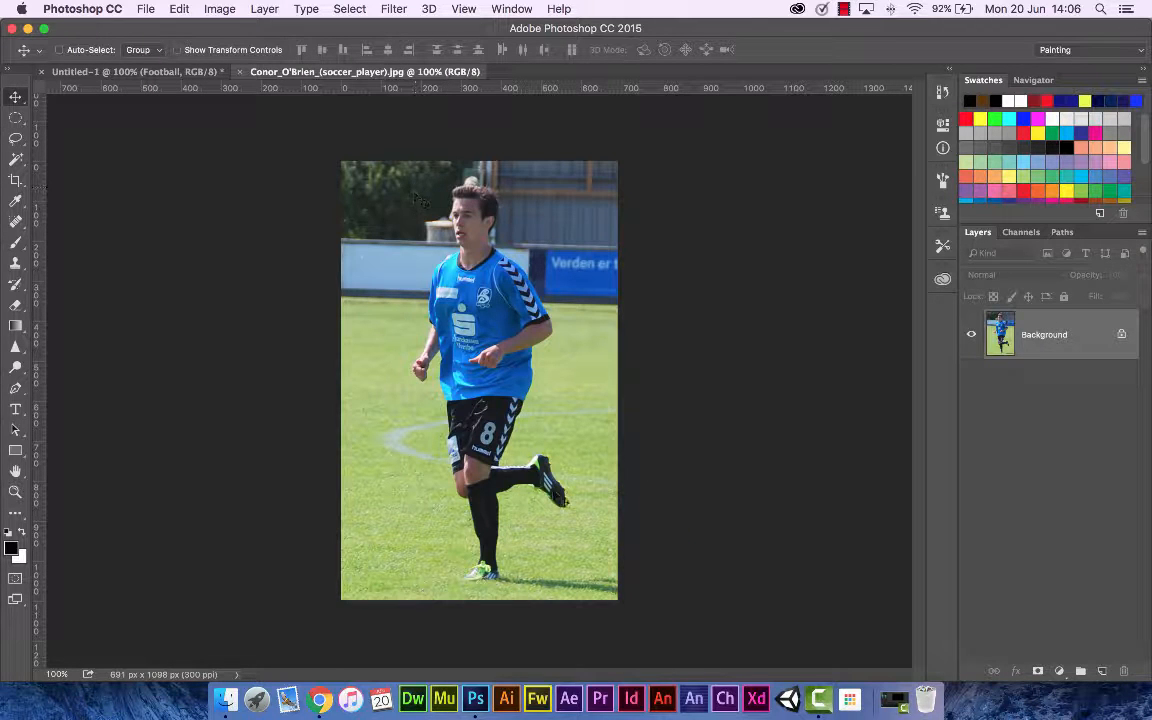
# Step: Crop the soccer player photo tighter around the player on the left, right, top and bottom
pyautogui.click(16, 181)
pyautogui.moveTo(344, 382); pyautogui.dragTo(375, 382)
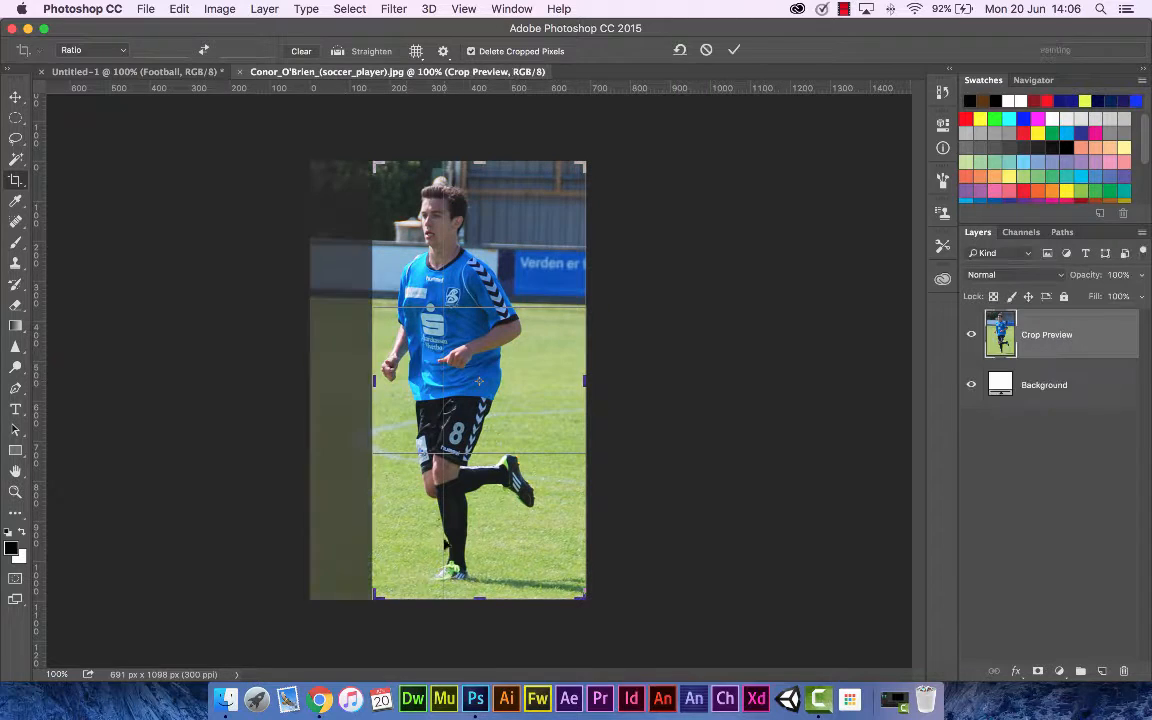
pyautogui.moveTo(481, 592); pyautogui.dragTo(505, 590)
pyautogui.moveTo(579, 382); pyautogui.dragTo(551, 381)
pyautogui.moveTo(478, 164); pyautogui.dragTo(478, 176)
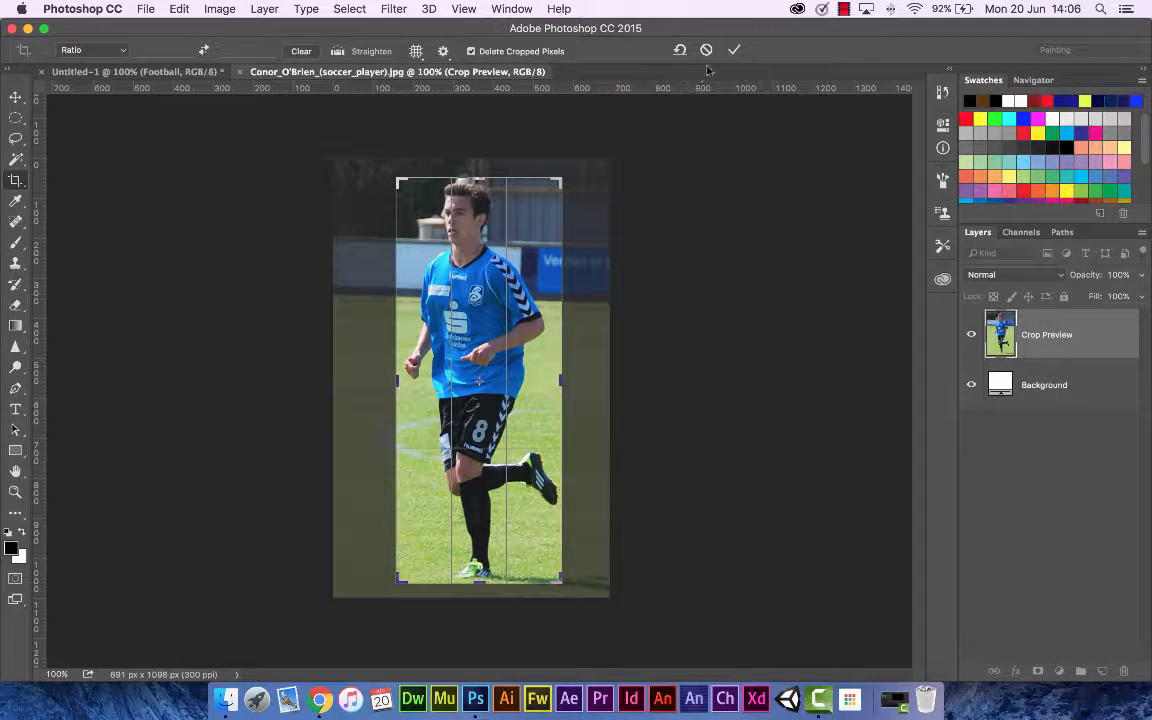
pyautogui.click(735, 50)
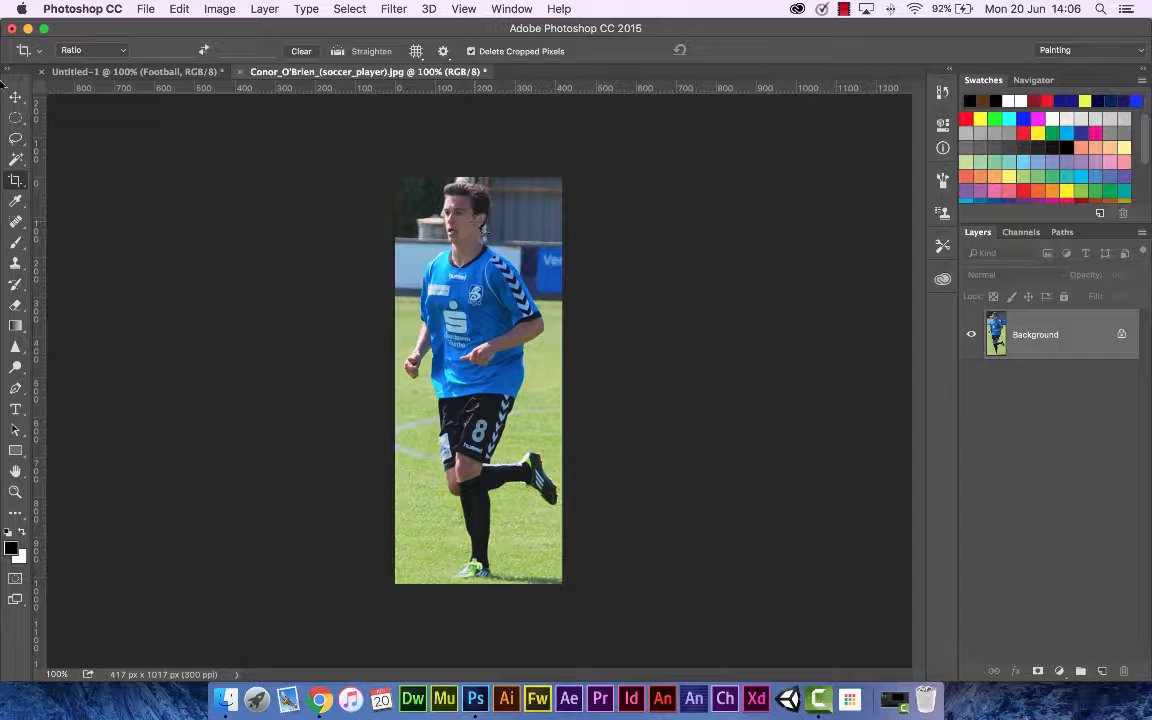
# Step: Pick the Polygonal Lasso tool, zoom in on the player's boot, and start outlining it
pyautogui.click(15, 96)
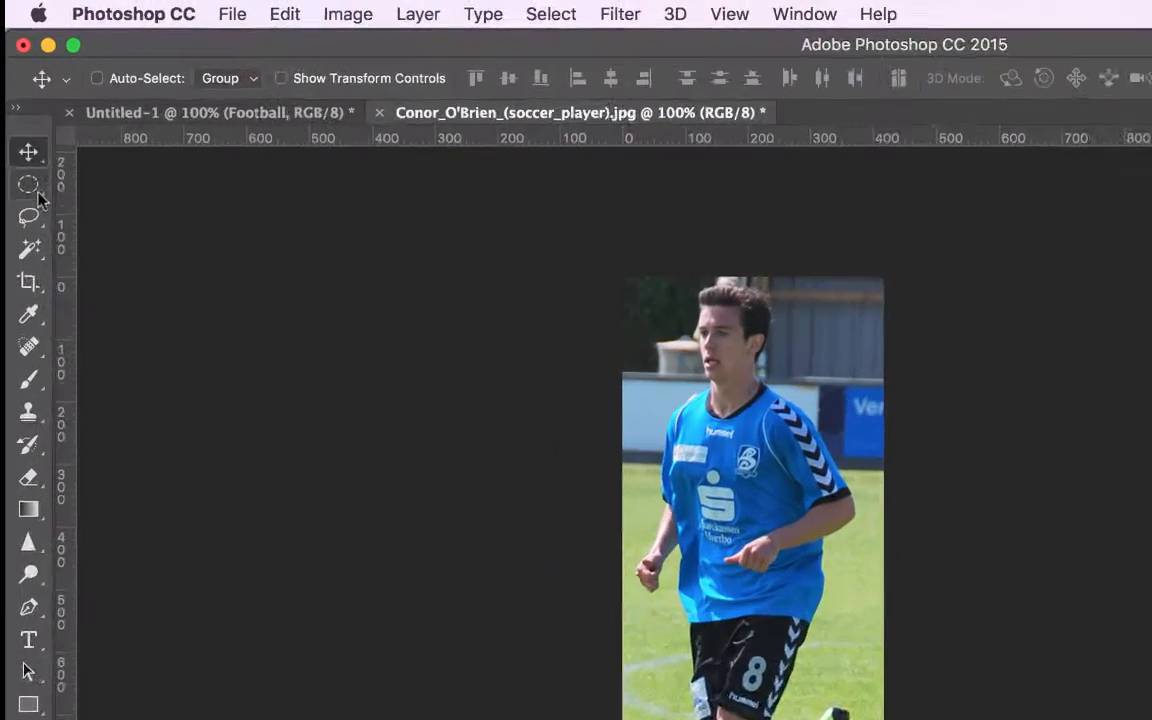
pyautogui.click(16, 139)
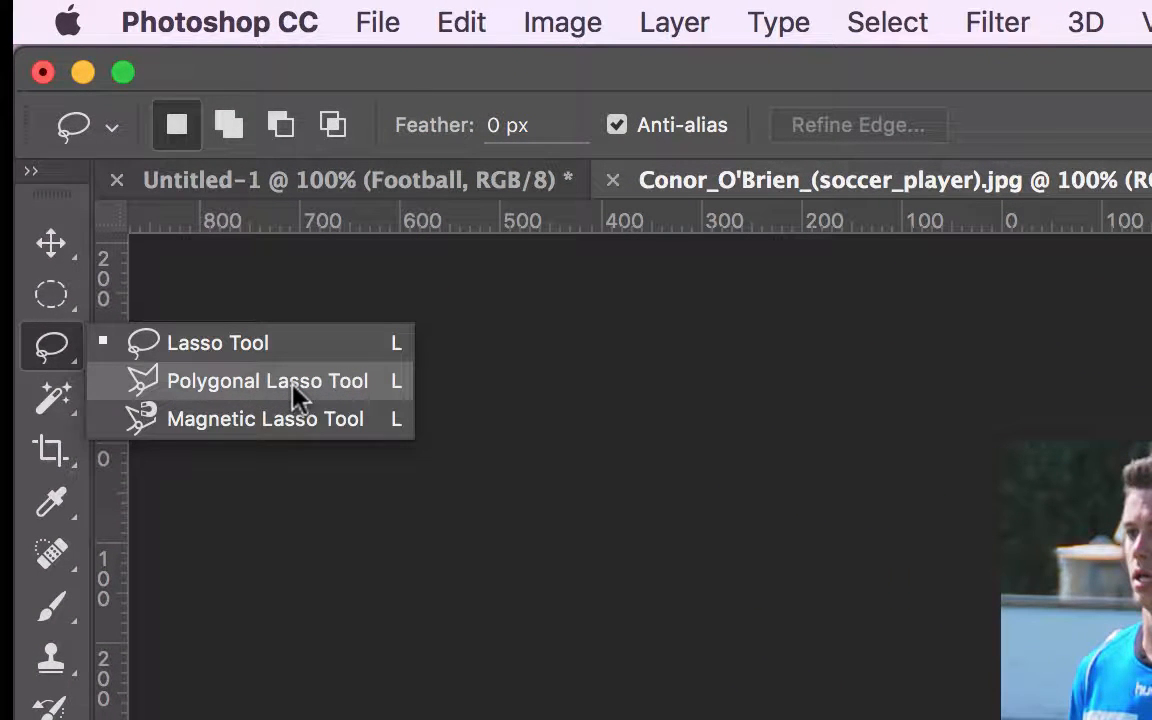
pyautogui.click(293, 386)
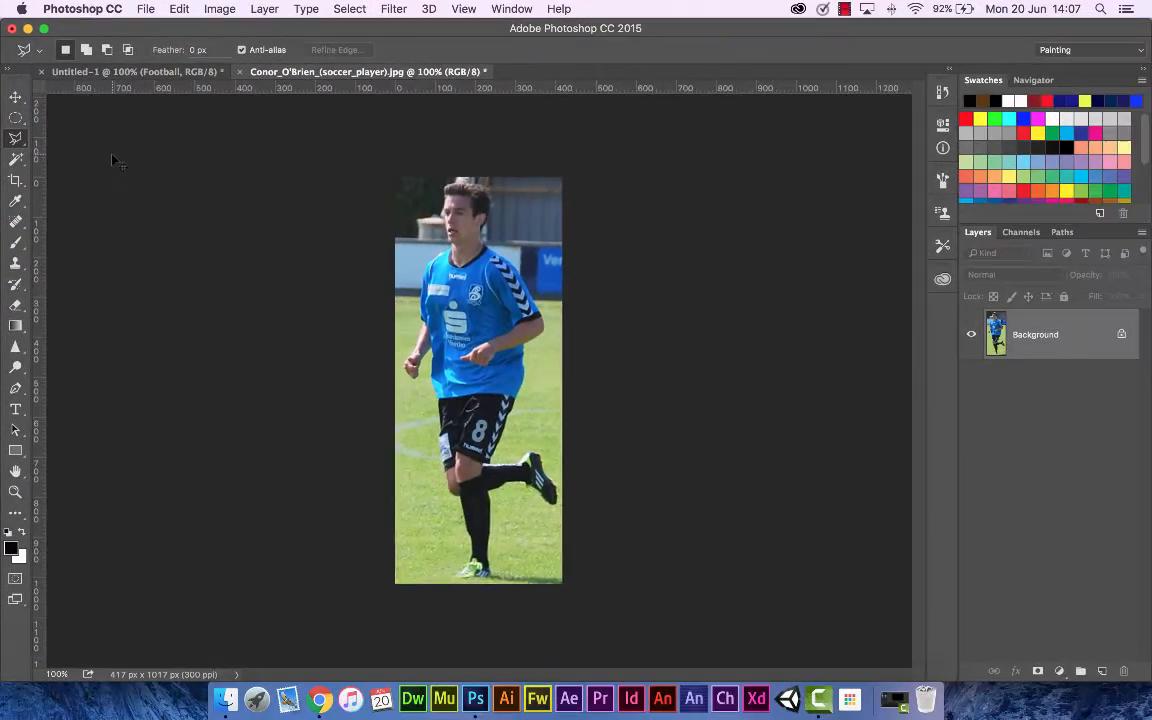
pyautogui.press('super+equal')
pyautogui.press('super+equal')
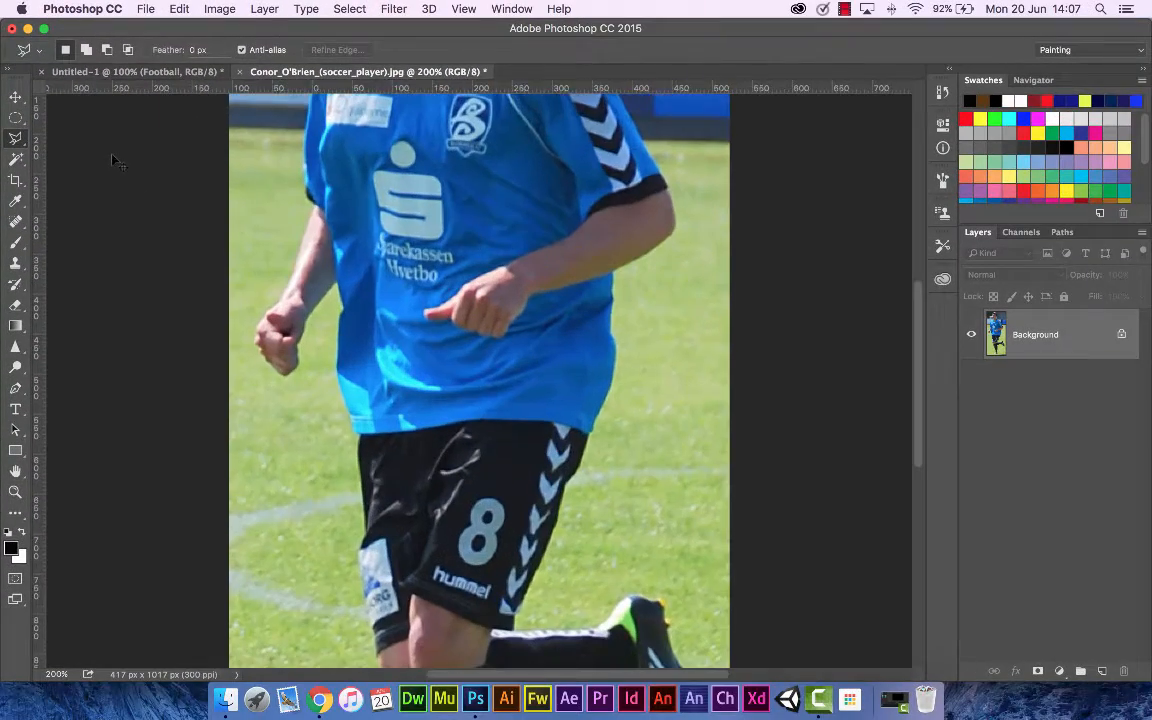
pyautogui.press('super+equal')
pyautogui.scroll(-10, 118, 163)
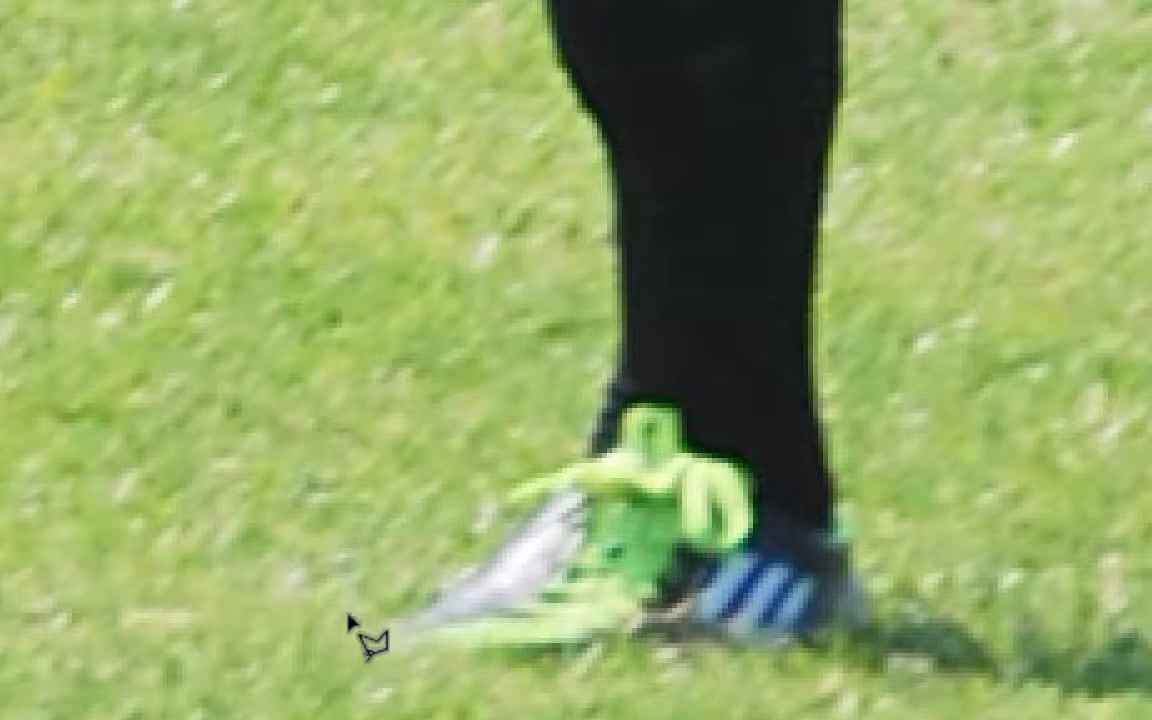
pyautogui.click(373, 642)
pyautogui.click(440, 600)
# Step: Continue the Polygonal Lasso outline from the boot up the back of the standing leg to the knee
pyautogui.click(544, 496)
pyautogui.click(507, 506)
pyautogui.click(519, 481)
pyautogui.click(583, 460)
pyautogui.click(613, 370)
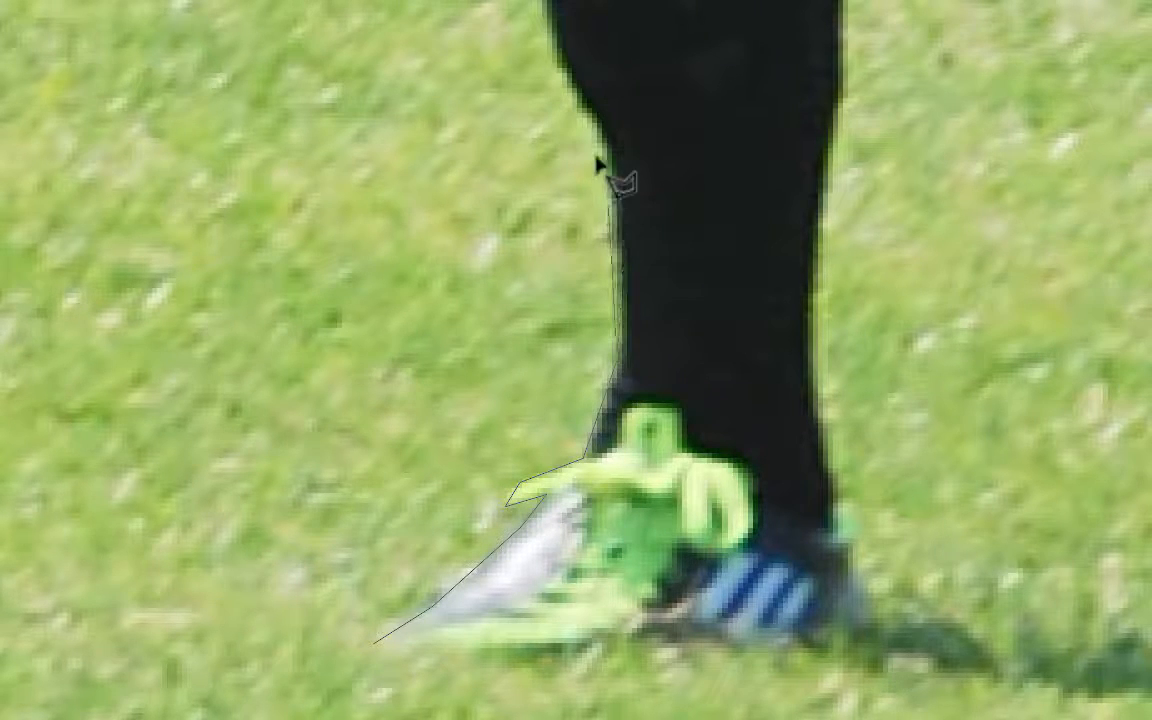
pyautogui.click(614, 152)
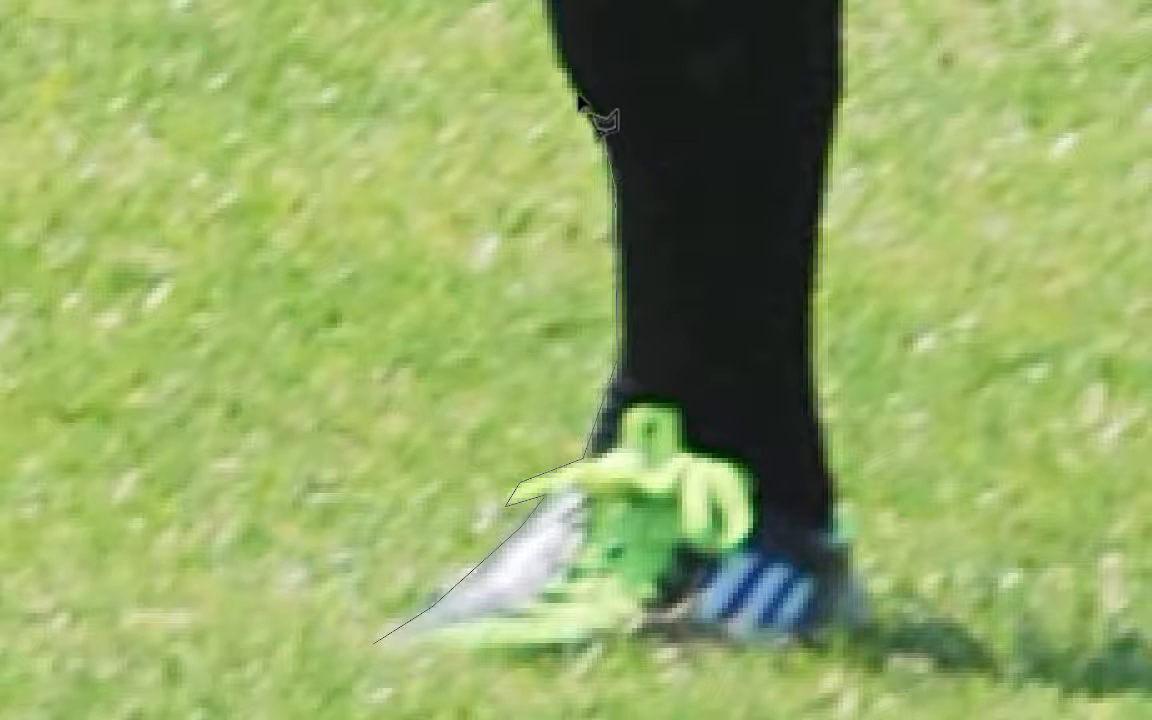
pyautogui.scroll(3, 590, 100)
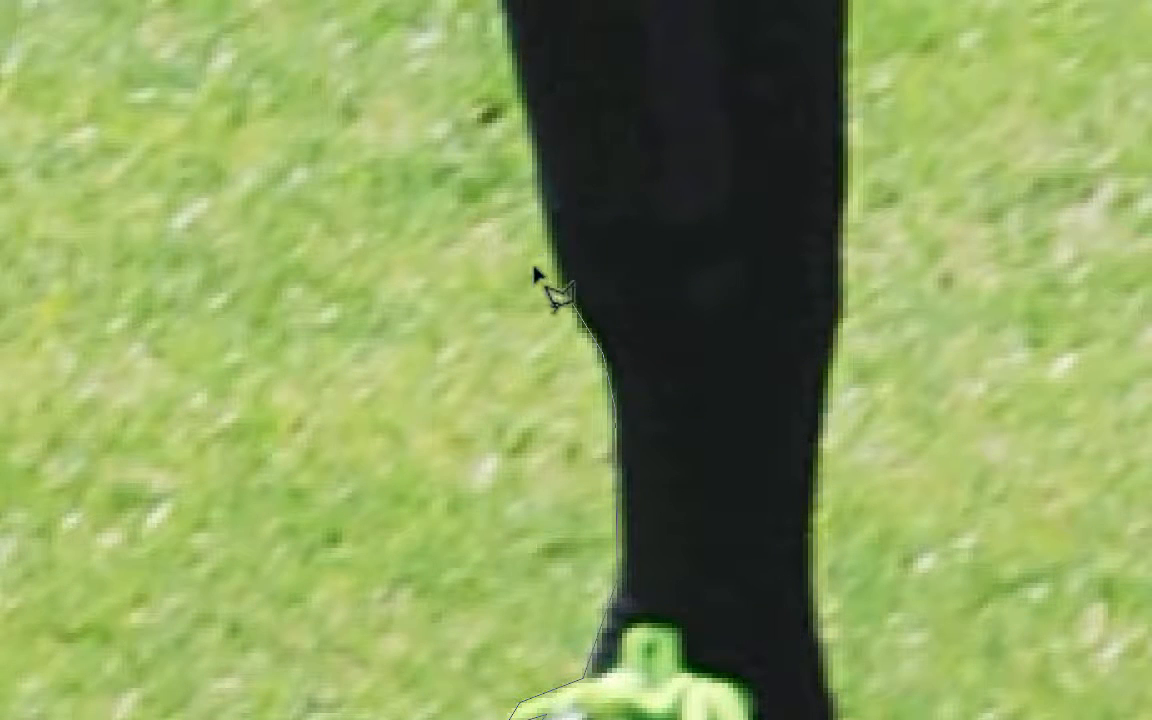
pyautogui.click(546, 236)
pyautogui.scroll(3, 518, 90)
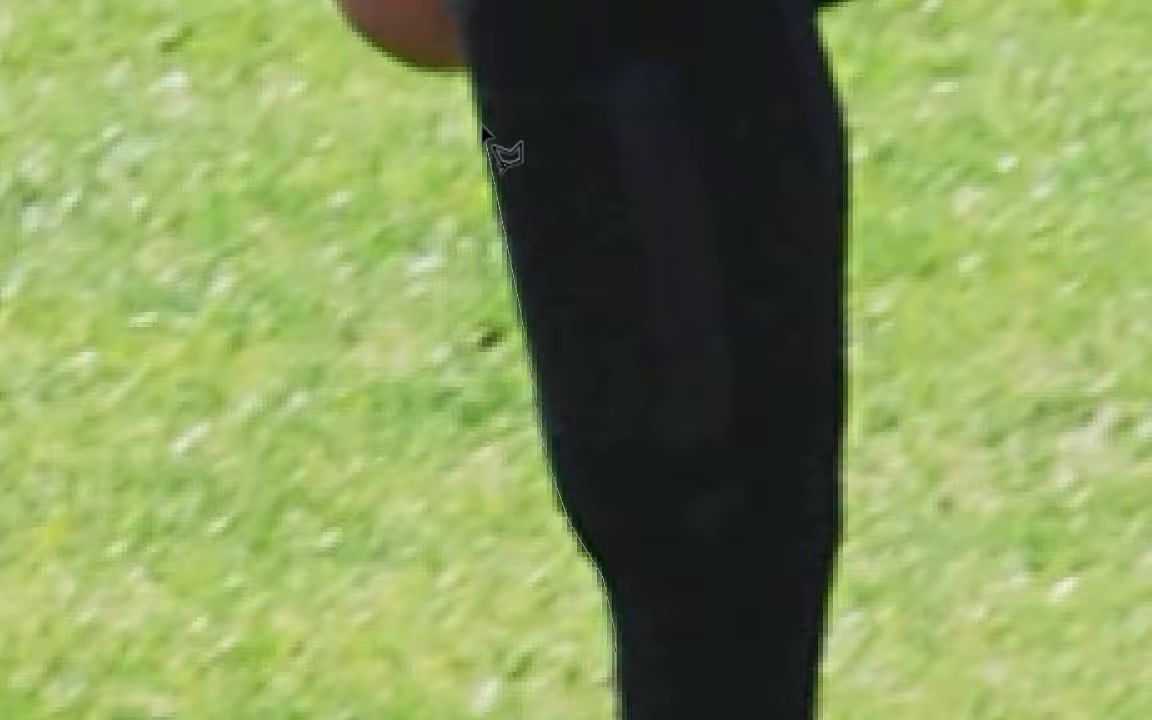
pyautogui.click(474, 72)
pyautogui.click(440, 74)
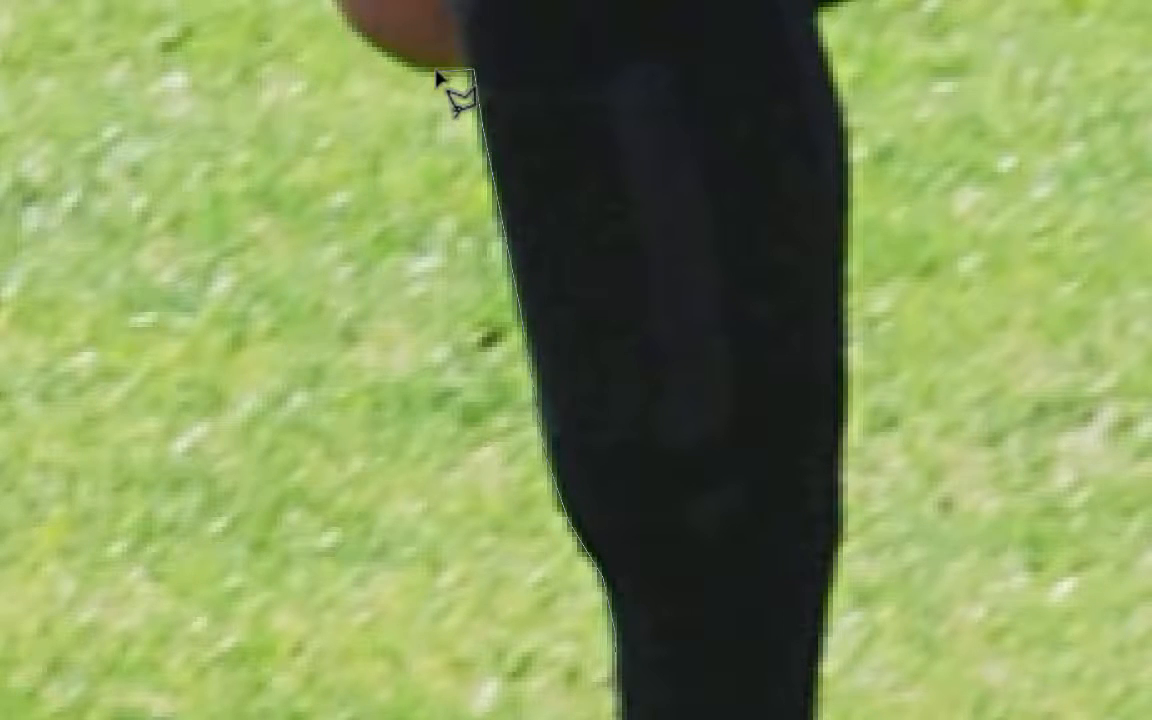
pyautogui.scroll(3, 440, 85)
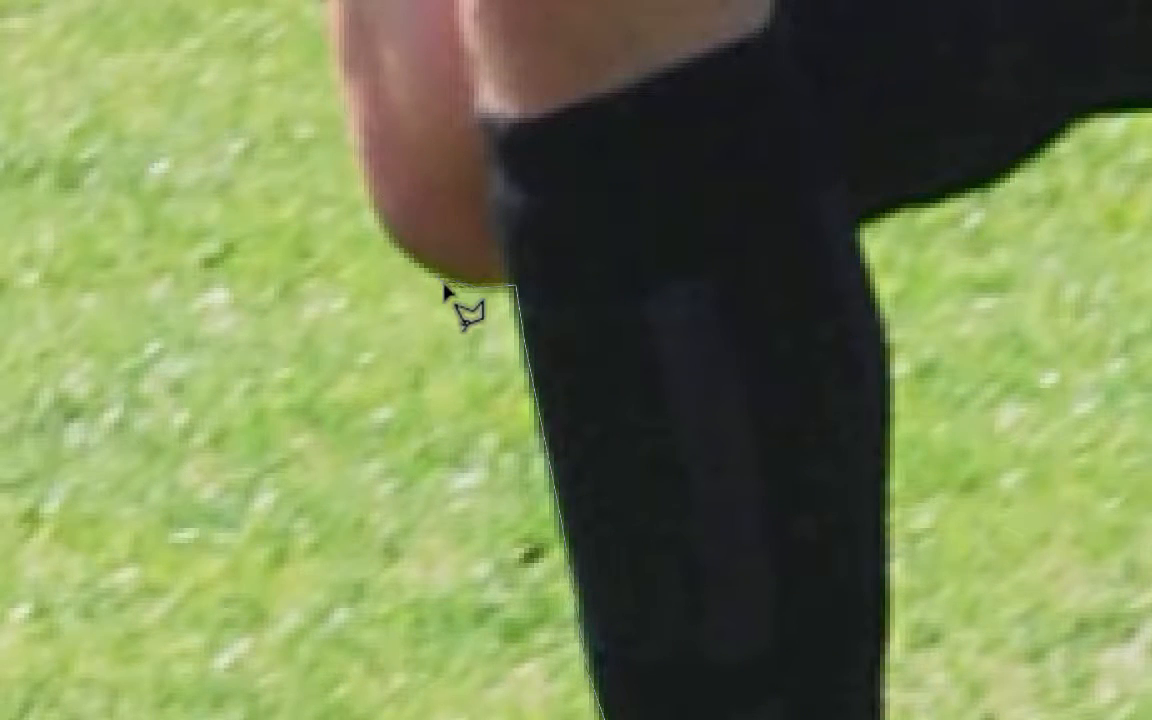
pyautogui.click(446, 284)
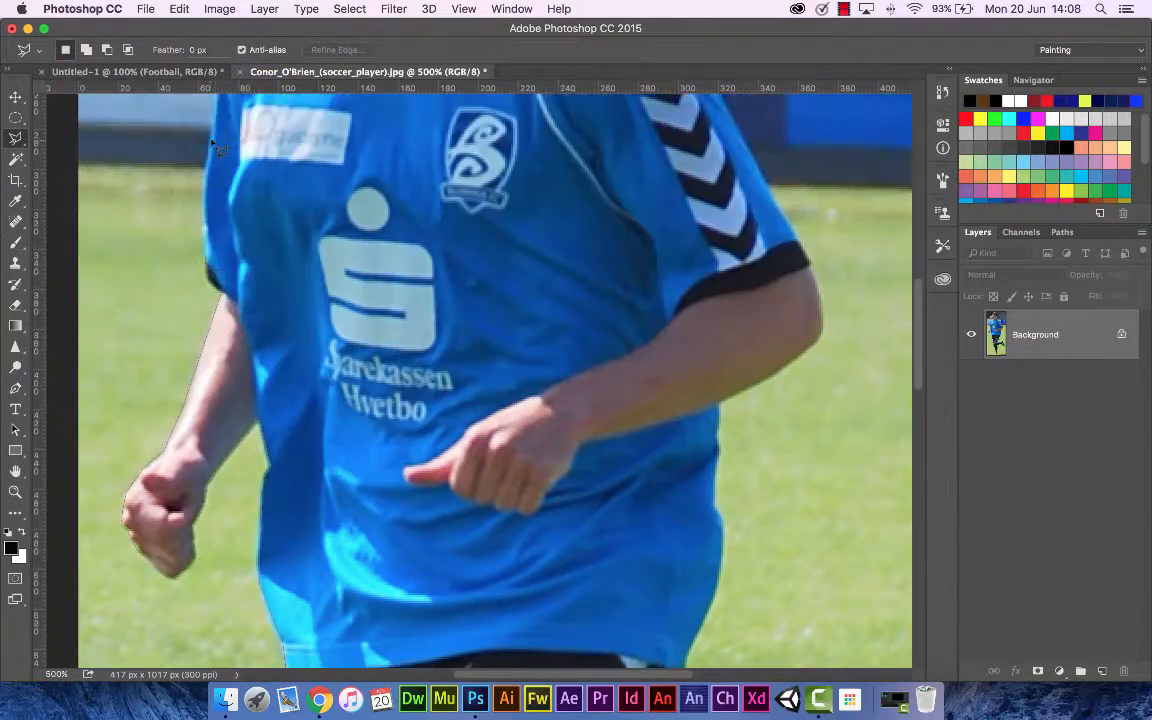
# Step: Continue the lasso outline up the shorts, along the shirt and around the player's head
pyautogui.click(314, 165)
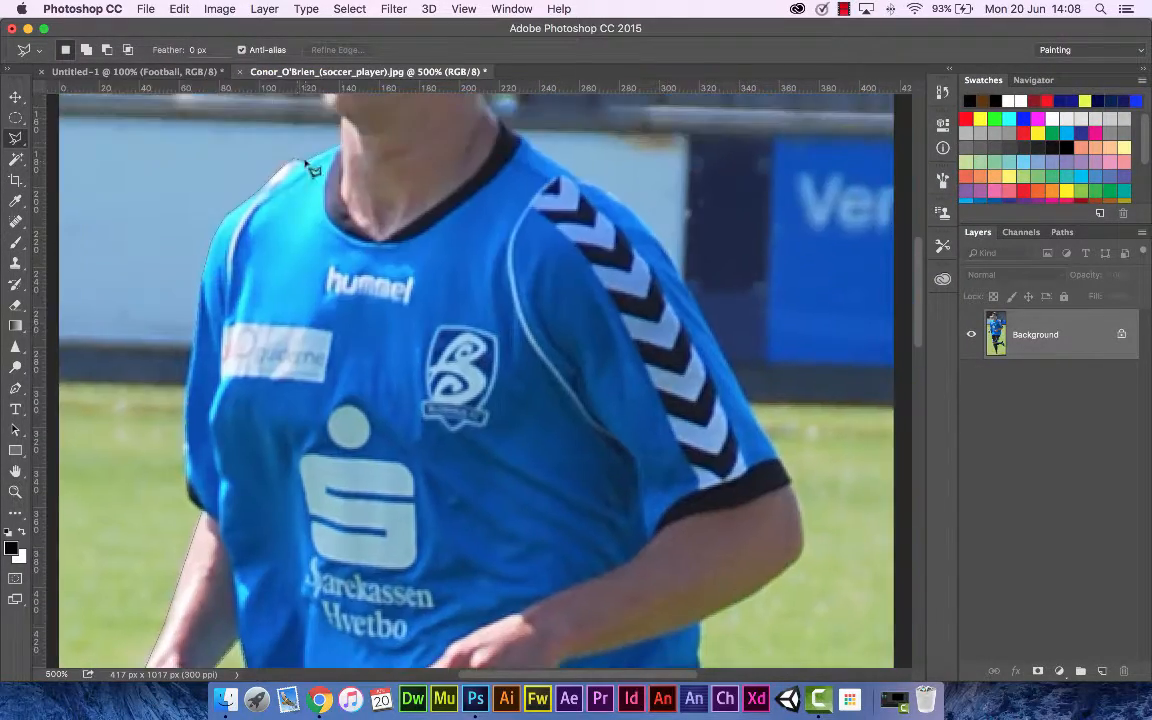
pyautogui.click(334, 97)
pyautogui.click(349, 200)
pyautogui.click(318, 347)
pyautogui.click(339, 459)
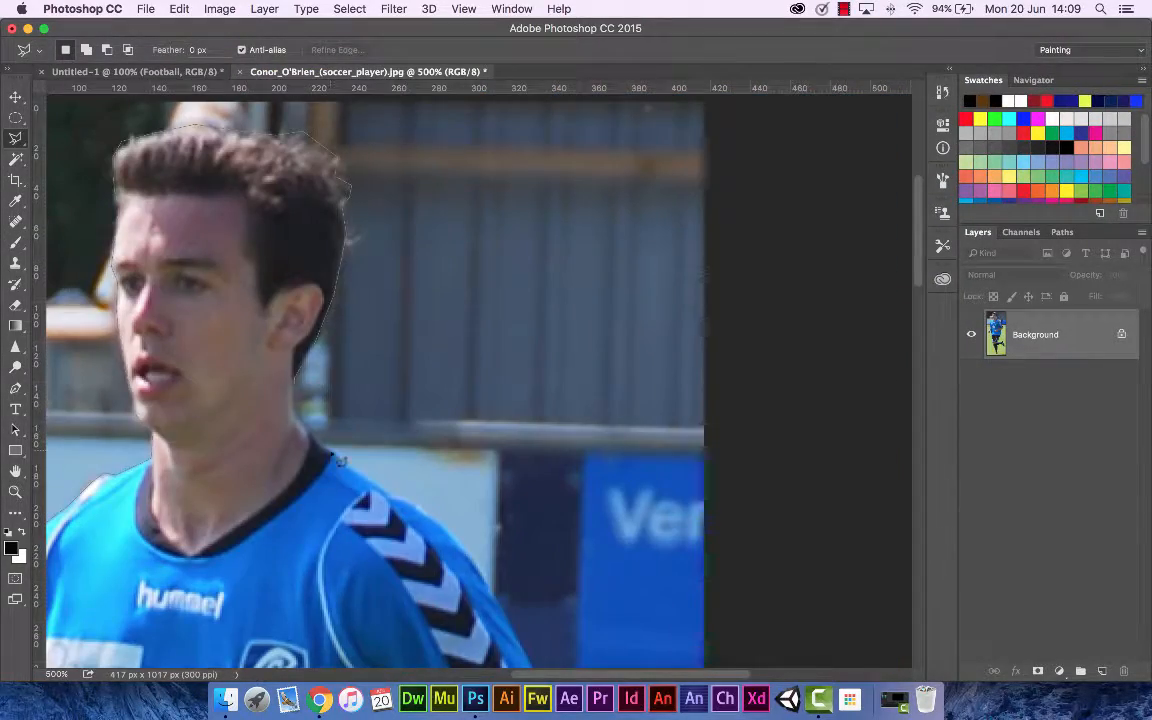
pyautogui.click(522, 543)
pyautogui.click(515, 448)
pyautogui.click(428, 503)
pyautogui.click(430, 616)
pyautogui.scroll(-5, 430, 616)
pyautogui.click(415, 483)
pyautogui.click(363, 602)
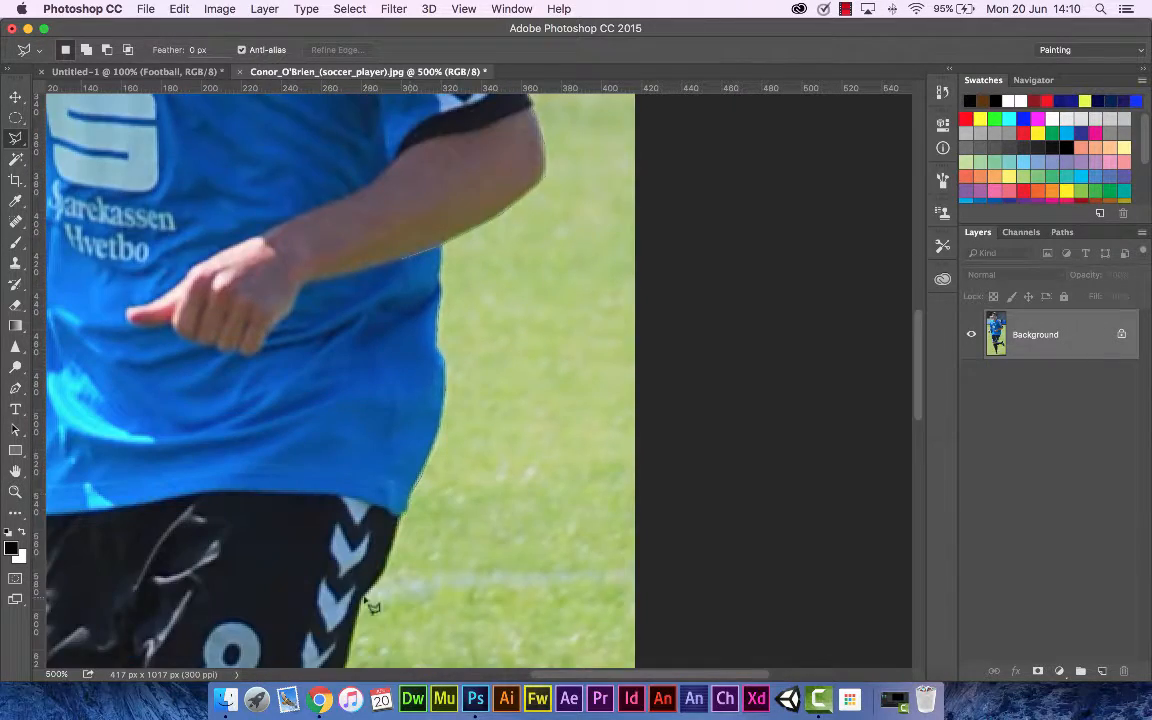
# Step: Continue the outline down the arm, shirt, shorts, raised leg and standing boot, and close the selection at its start point
pyautogui.scroll(-5, 363, 602)
pyautogui.click(290, 597)
pyautogui.scroll(-5, 290, 597)
pyautogui.click(551, 340)
pyautogui.click(589, 435)
pyautogui.click(590, 449)
pyautogui.click(610, 466)
pyautogui.click(618, 514)
pyautogui.click(606, 552)
pyautogui.click(584, 563)
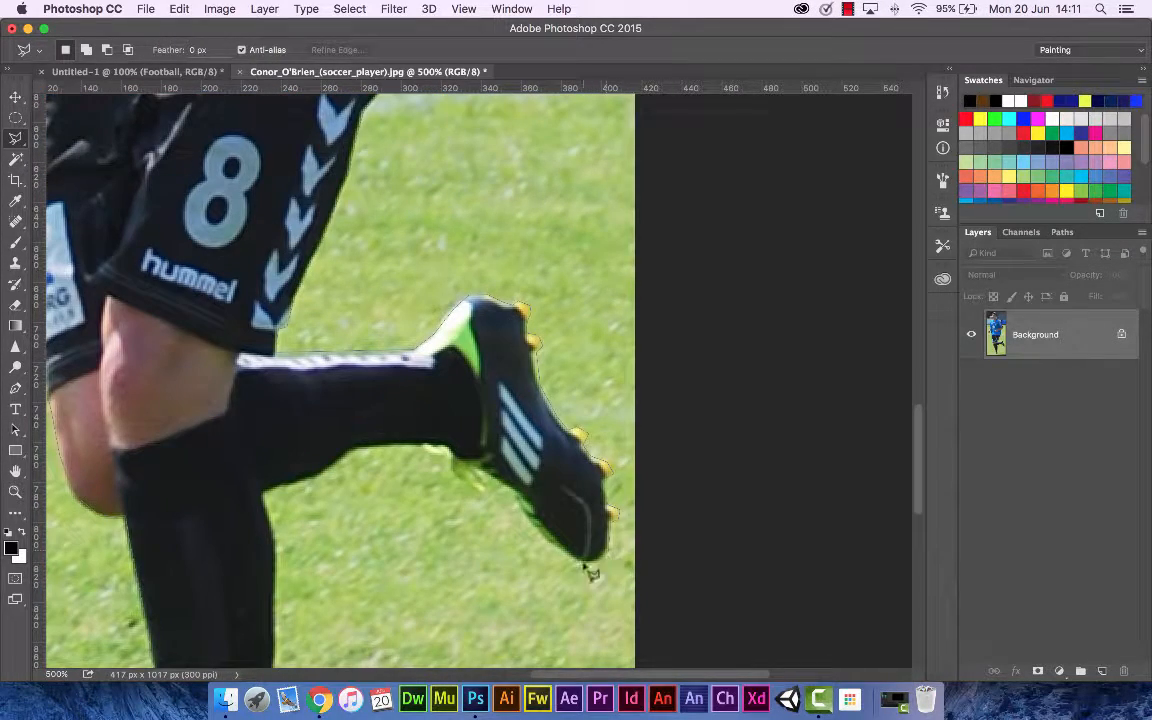
pyautogui.click(355, 451)
pyautogui.click(320, 476)
pyautogui.click(264, 492)
pyautogui.click(274, 543)
pyautogui.scroll(-5, 274, 543)
pyautogui.click(279, 555)
pyautogui.click(252, 561)
pyautogui.click(131, 569)
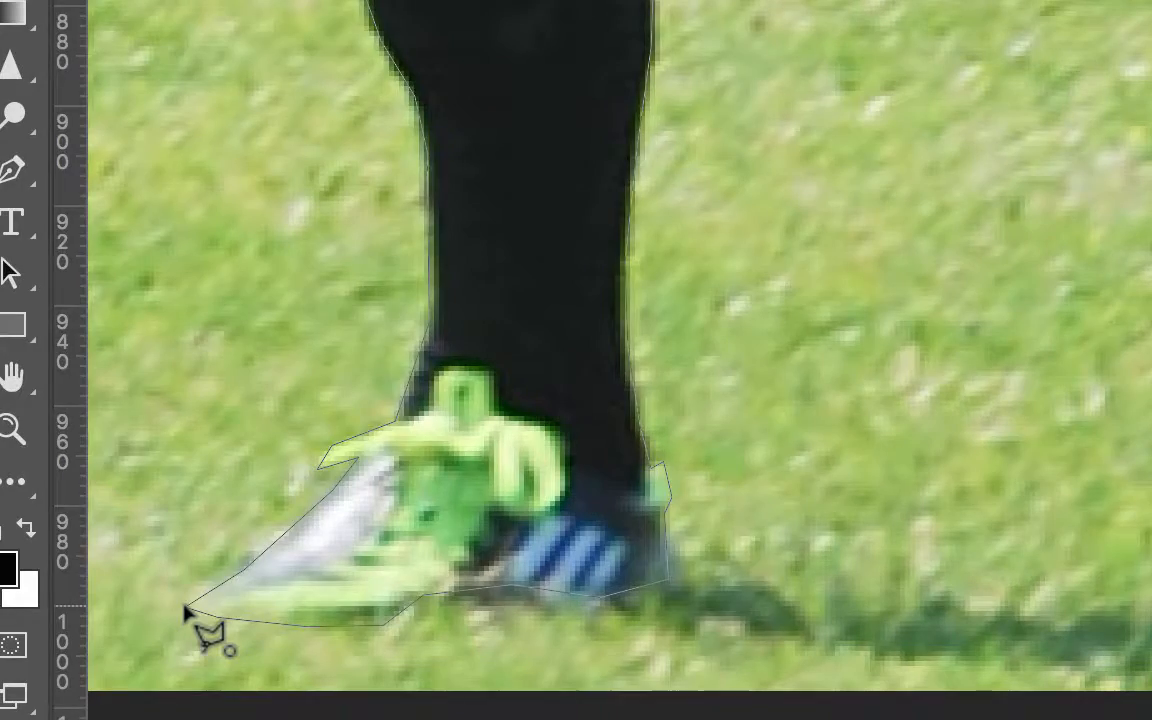
pyautogui.click(186, 612)
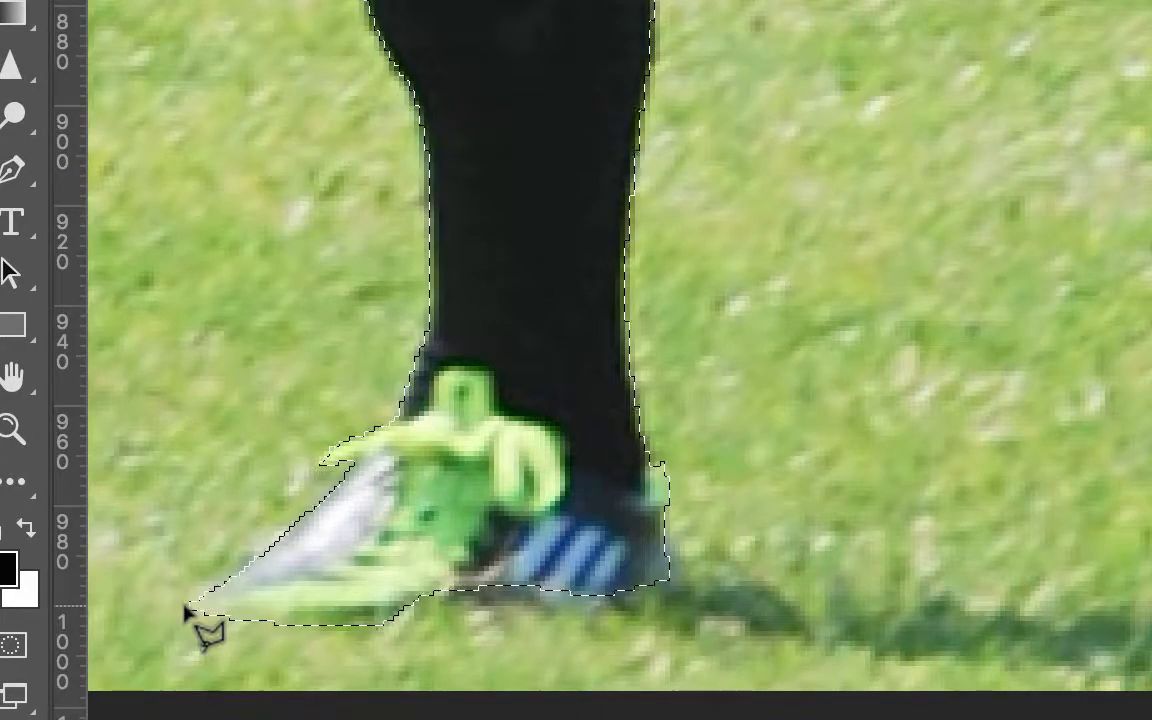
# Step: Scroll around the image to inspect the finished selection around the player
pyautogui.scroll(-4, 885, 15)
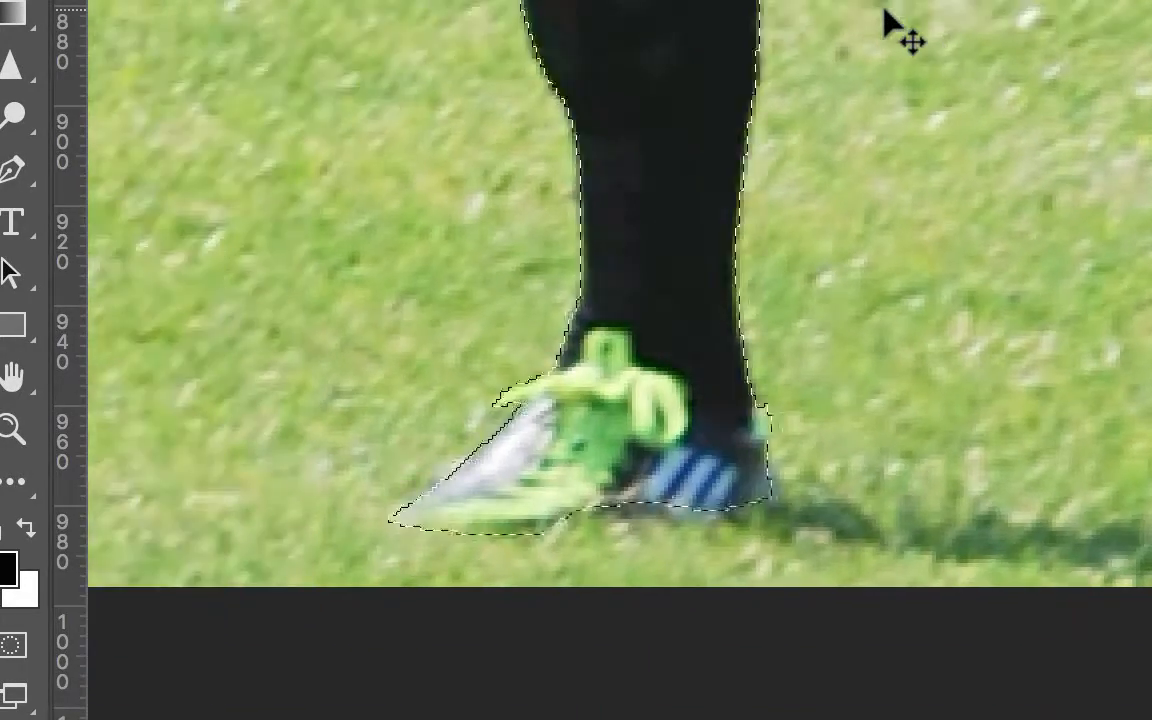
pyautogui.scroll(10, 759, 85)
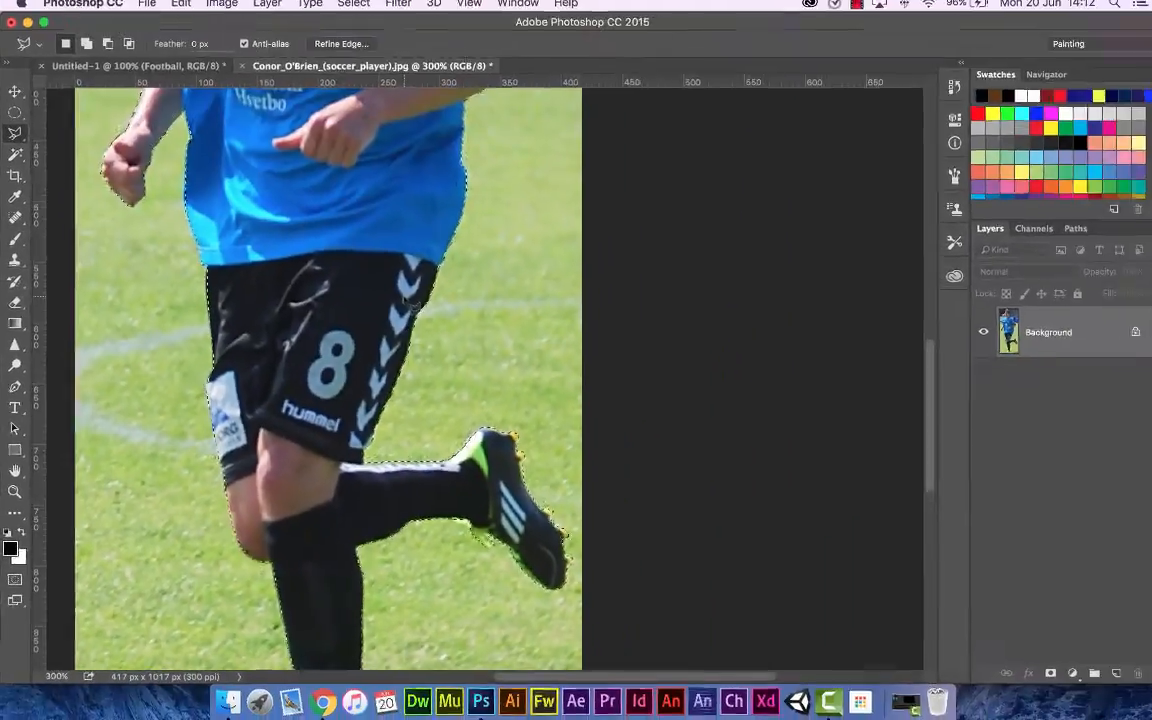
pyautogui.scroll(5, 401, 305)
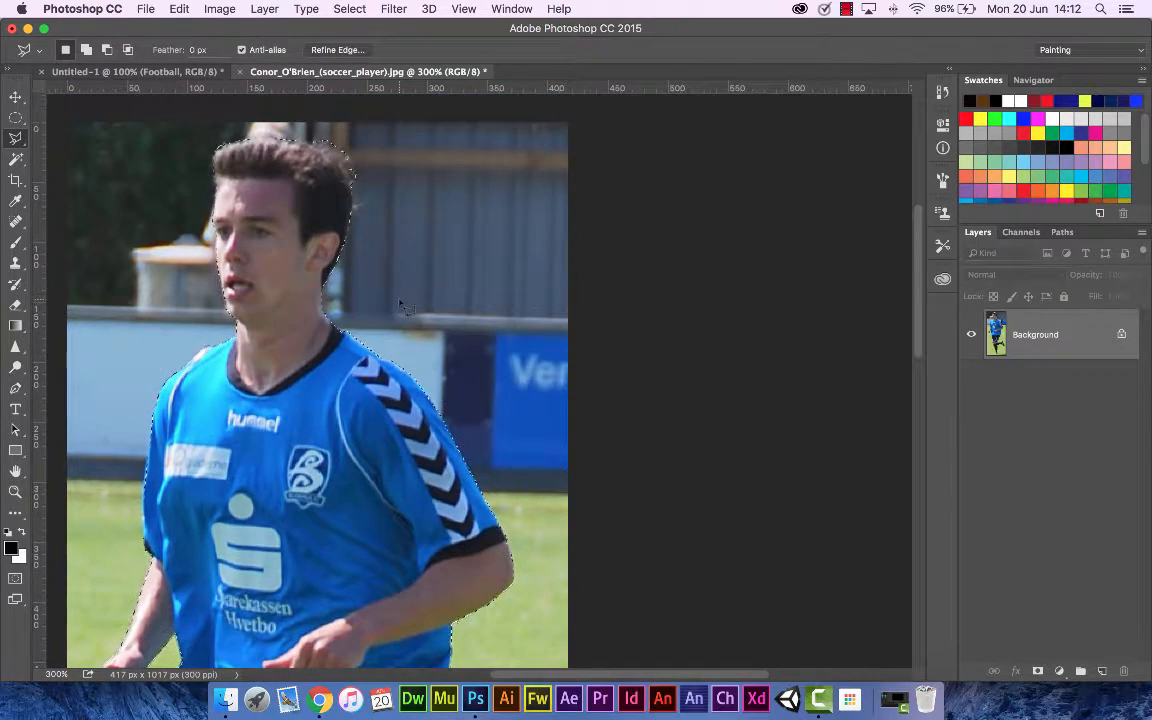
pyautogui.scroll(-3, 401, 305)
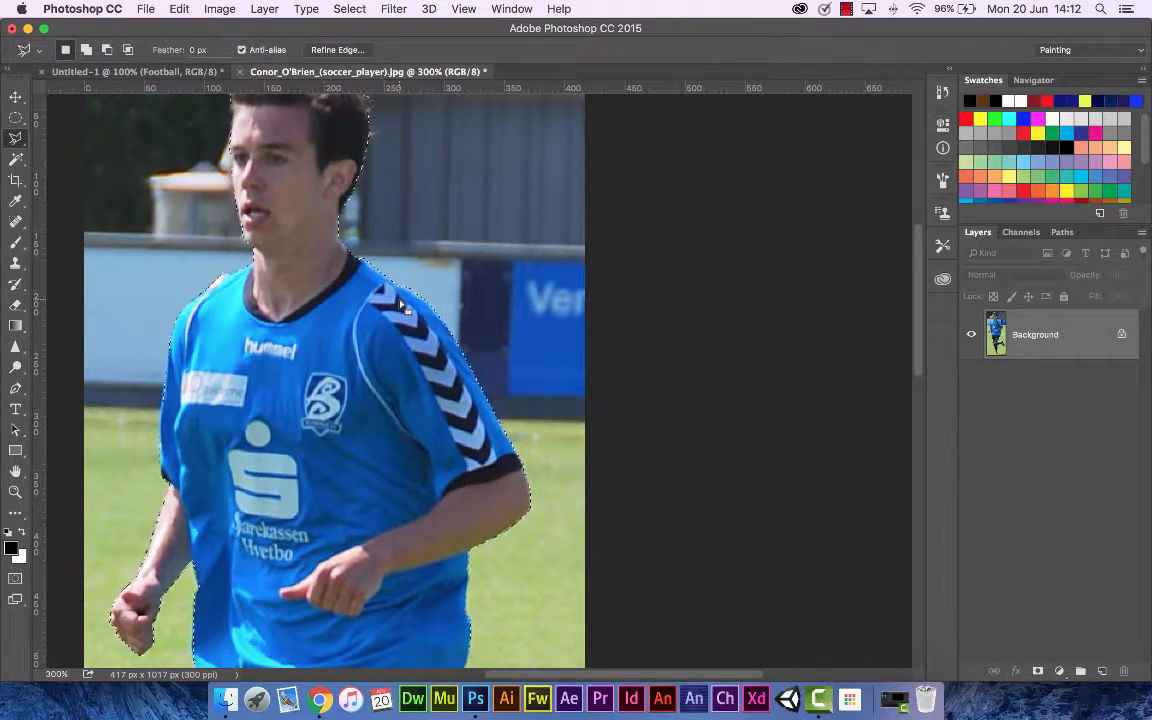
pyautogui.hscroll(-3, 401, 305)
pyautogui.scroll(-3, 401, 305)
pyautogui.scroll(-10, 403, 308)
pyautogui.hscroll(-2, 403, 308)
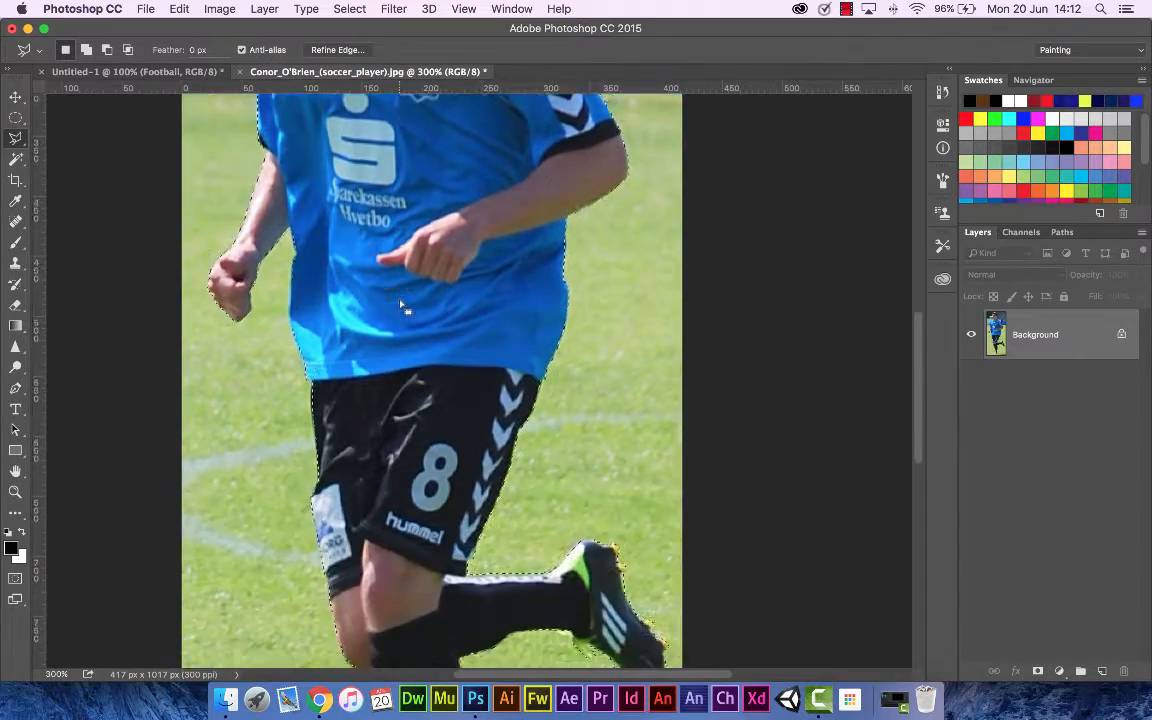
pyautogui.scroll(-4, 403, 308)
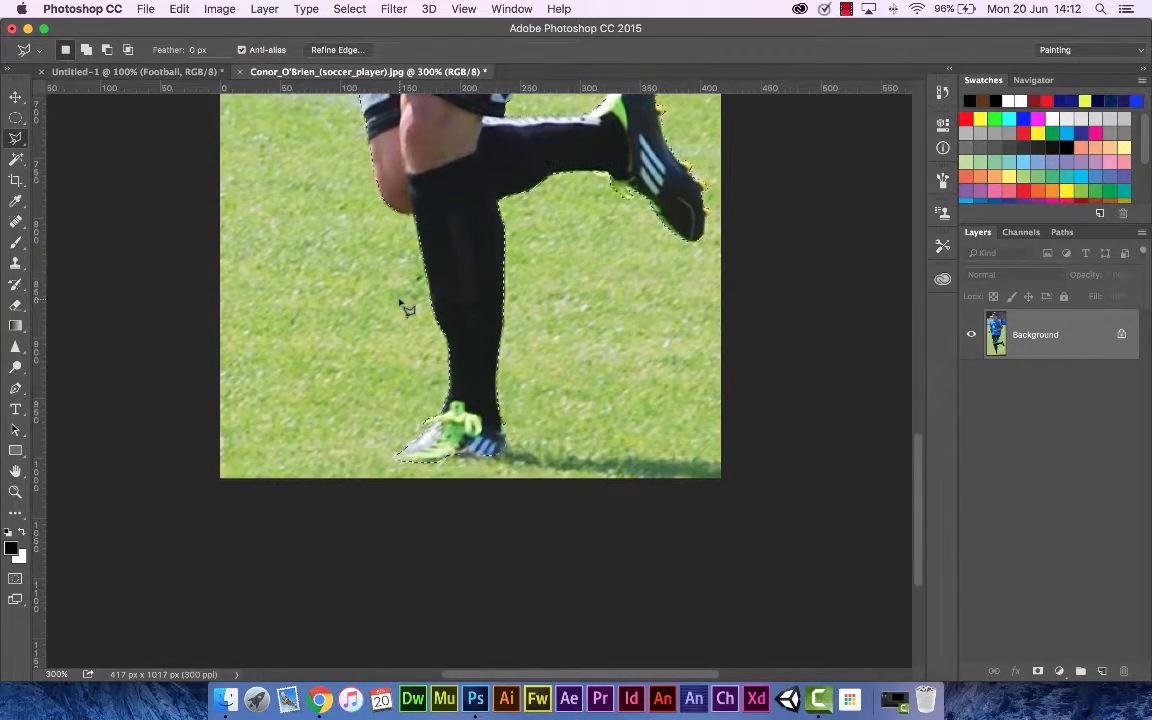
pyautogui.scroll(6, 403, 308)
pyautogui.scroll(8, 407, 309)
pyautogui.hscroll(3, 407, 309)
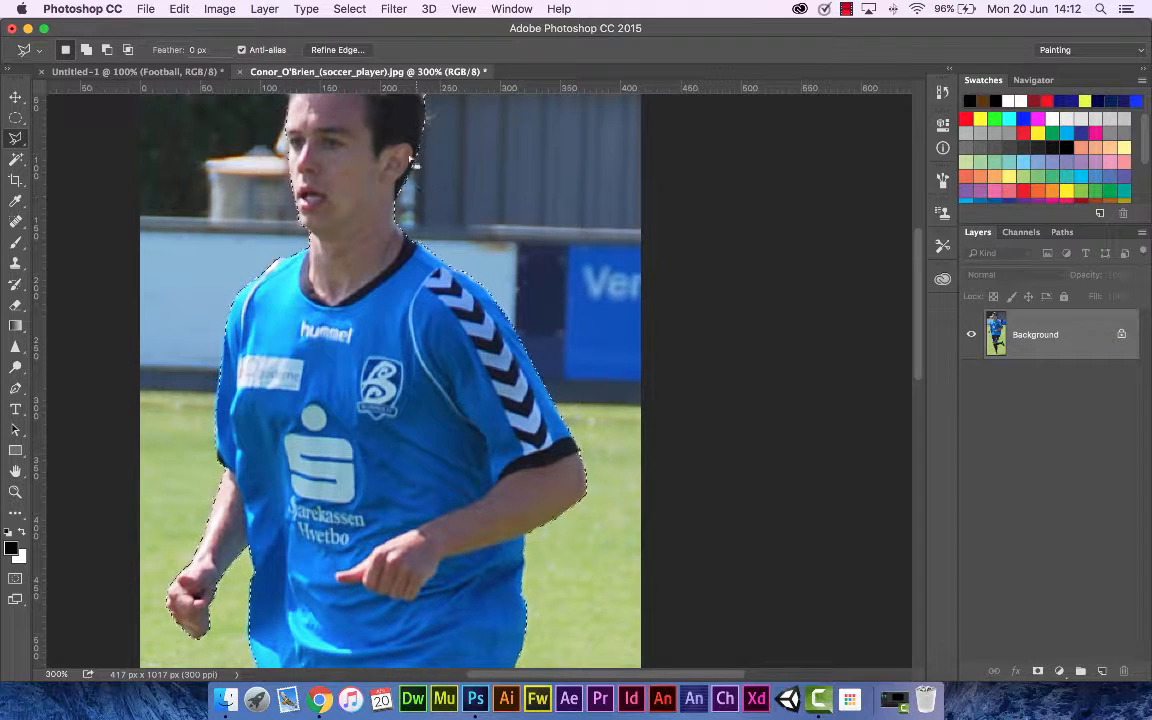
# Step: Copy the selected player and paste him into the football pitch composition document
pyautogui.click(179, 10)
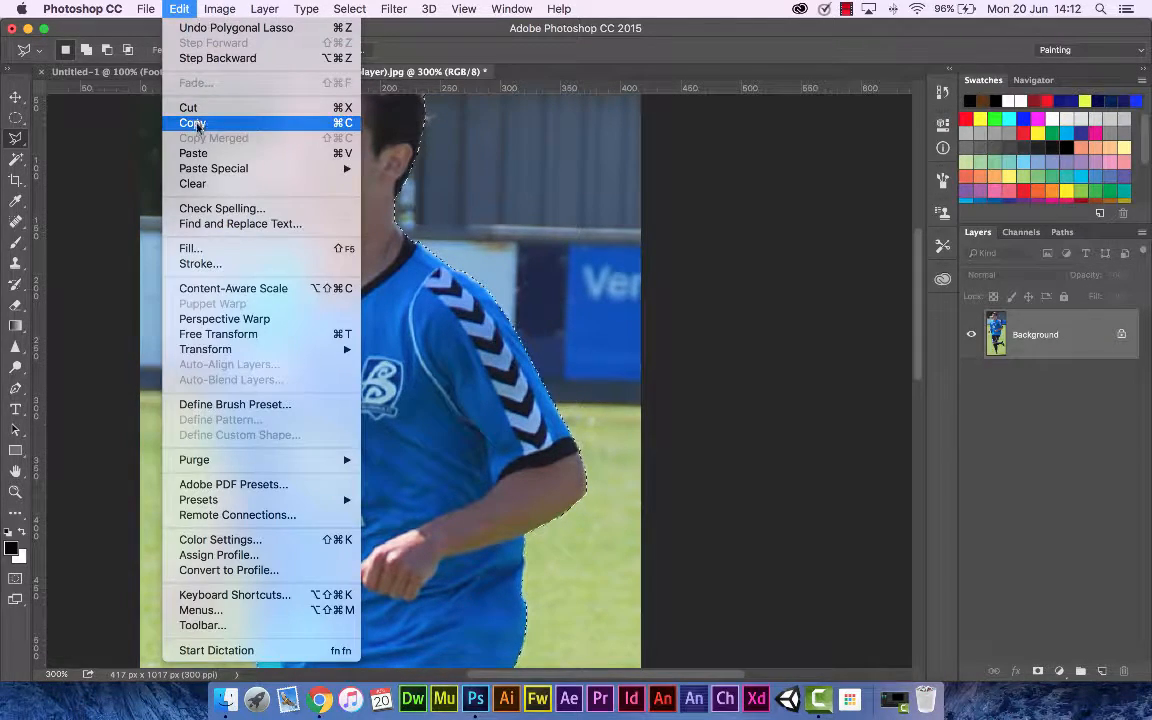
pyautogui.click(181, 121)
pyautogui.click(157, 72)
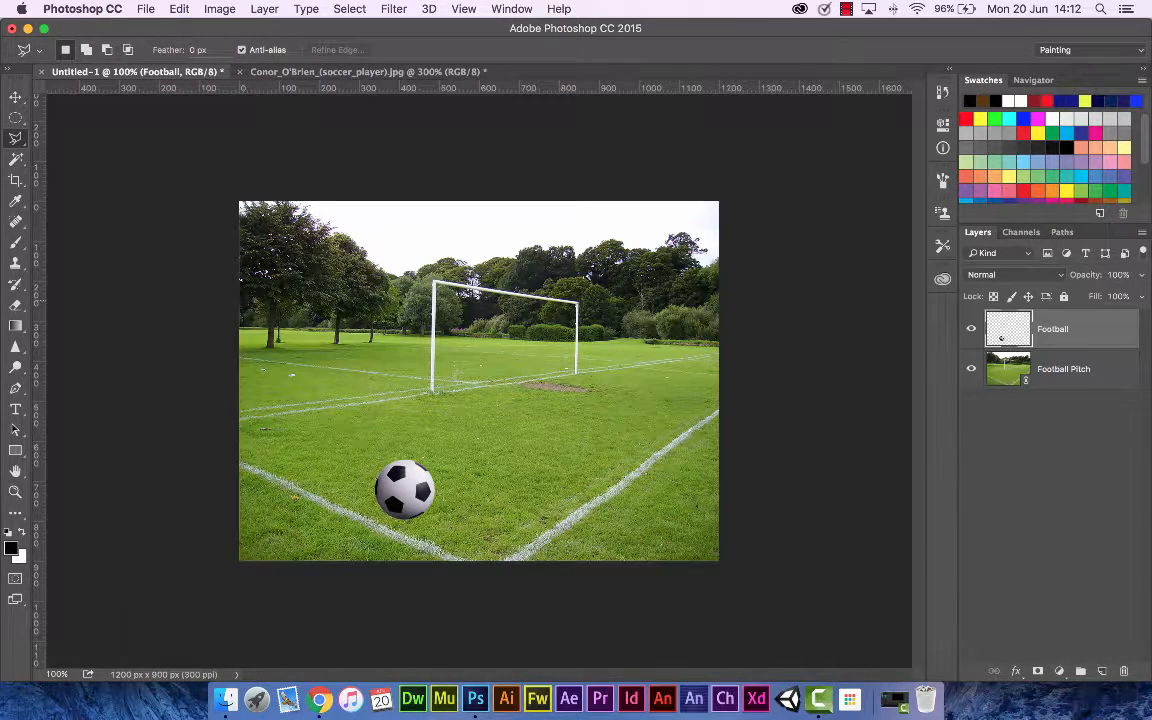
pyautogui.press('super+v')
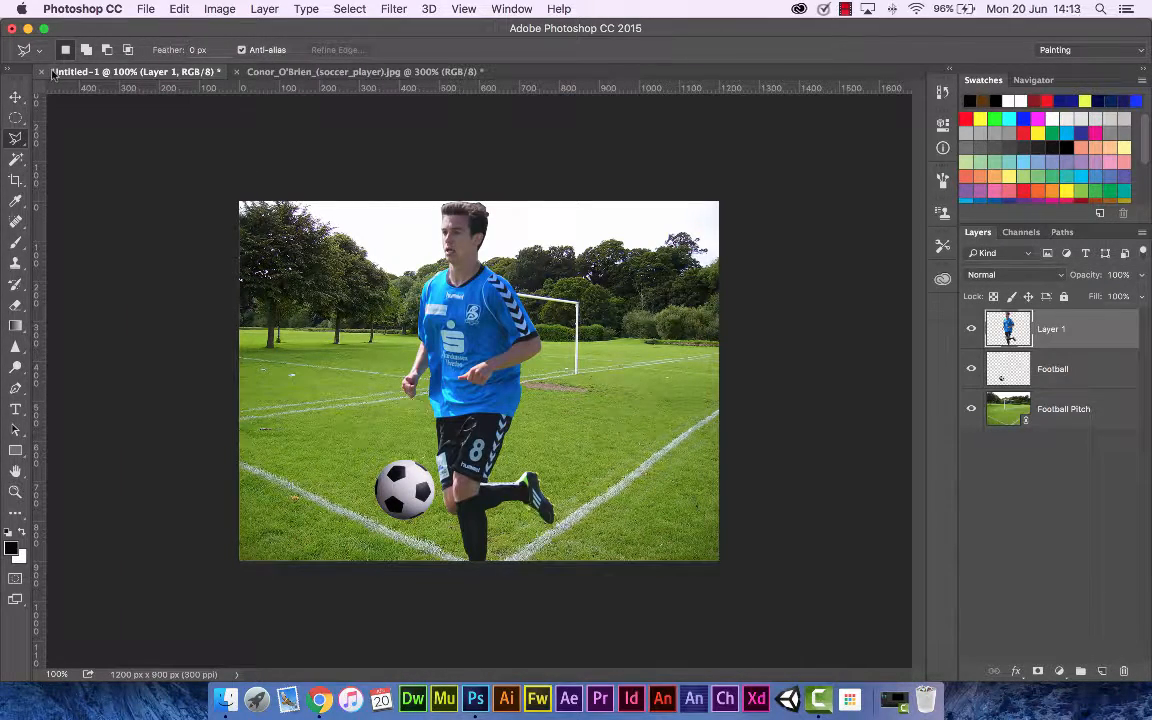
# Step: Move the pasted player, scale him down to about 71% with Free Transform, and reposition him on the pitch
pyautogui.click(13, 98)
pyautogui.moveTo(453, 352); pyautogui.dragTo(528, 347)
pyautogui.press('super+t')
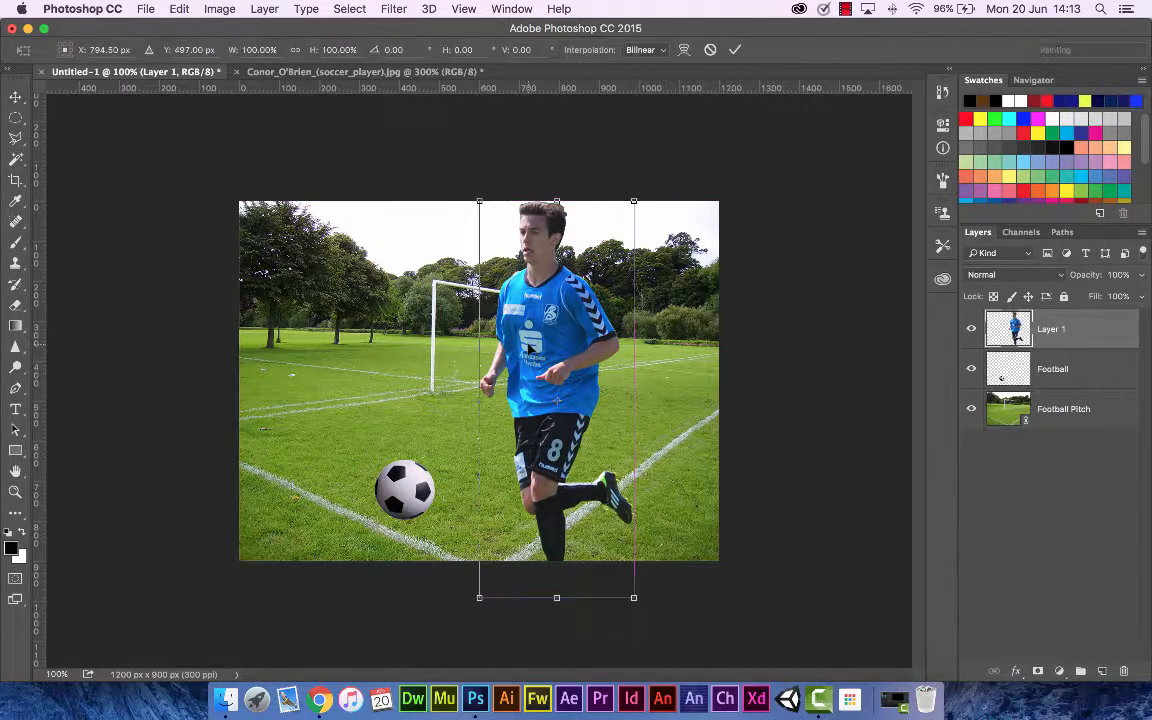
pyautogui.moveTo(633, 200); pyautogui.dragTo(588, 319)
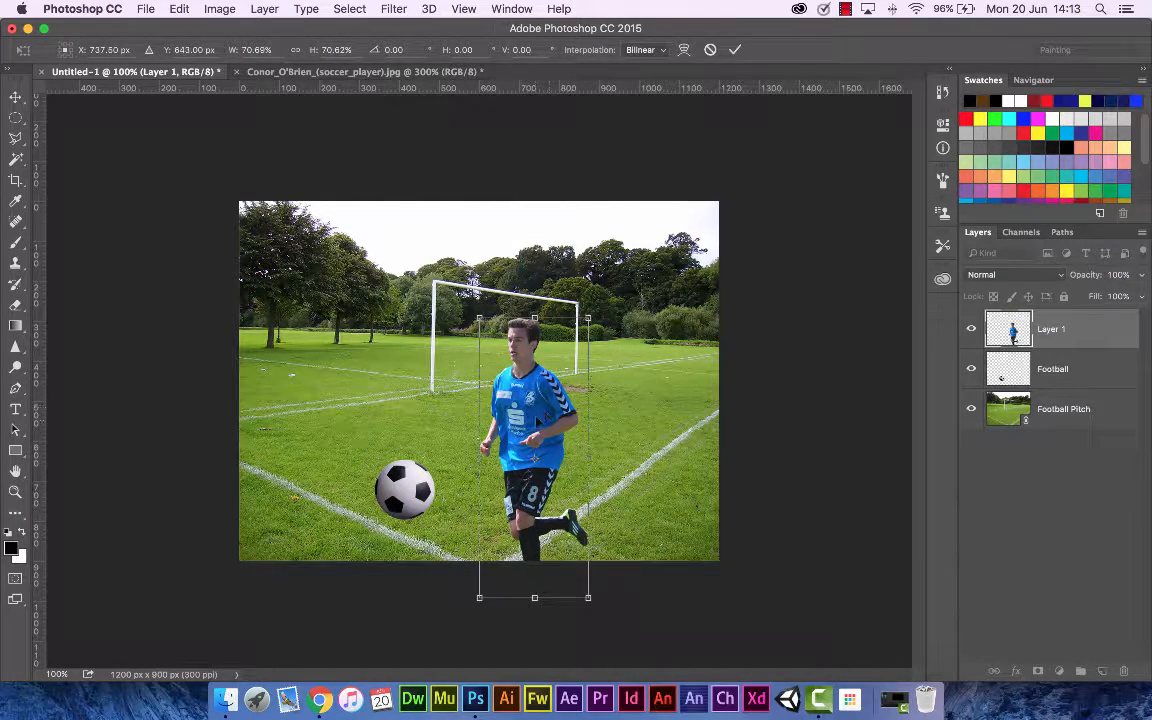
pyautogui.moveTo(538, 421); pyautogui.dragTo(549, 357)
# Step: Move the football beside the player's foot, scale it to 75% width and height, and nudge it into place
pyautogui.moveTo(406, 503); pyautogui.dragTo(458, 524)
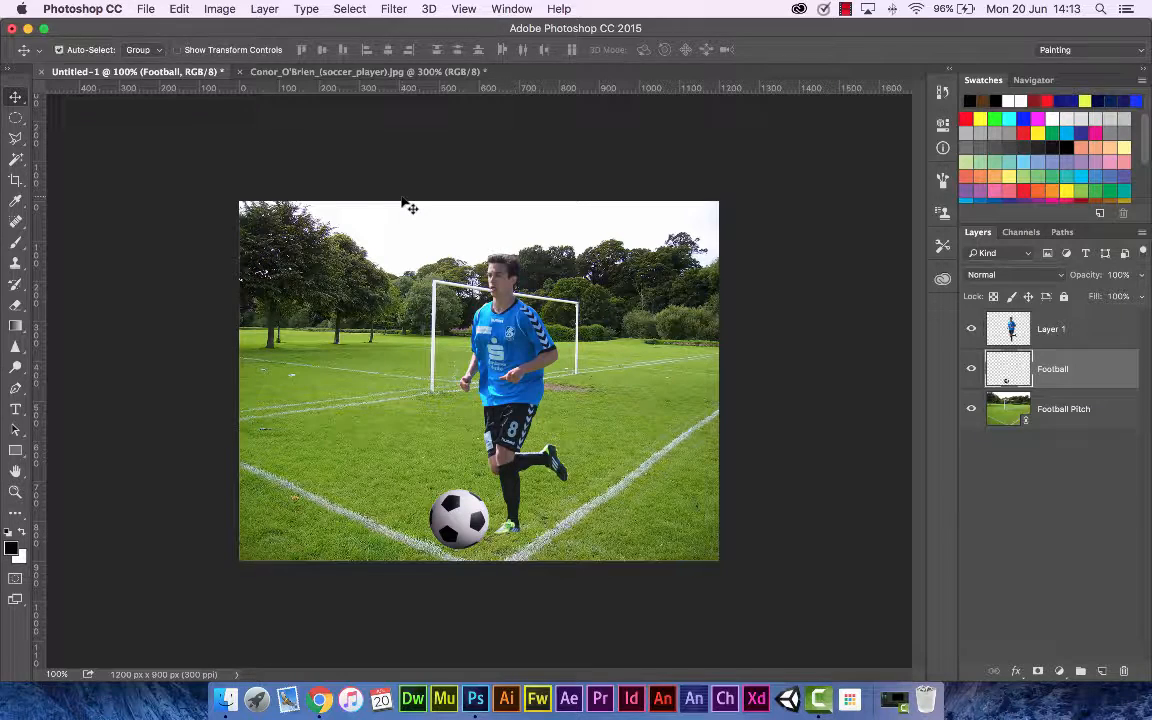
pyautogui.press('super+t')
pyautogui.click(258, 50)
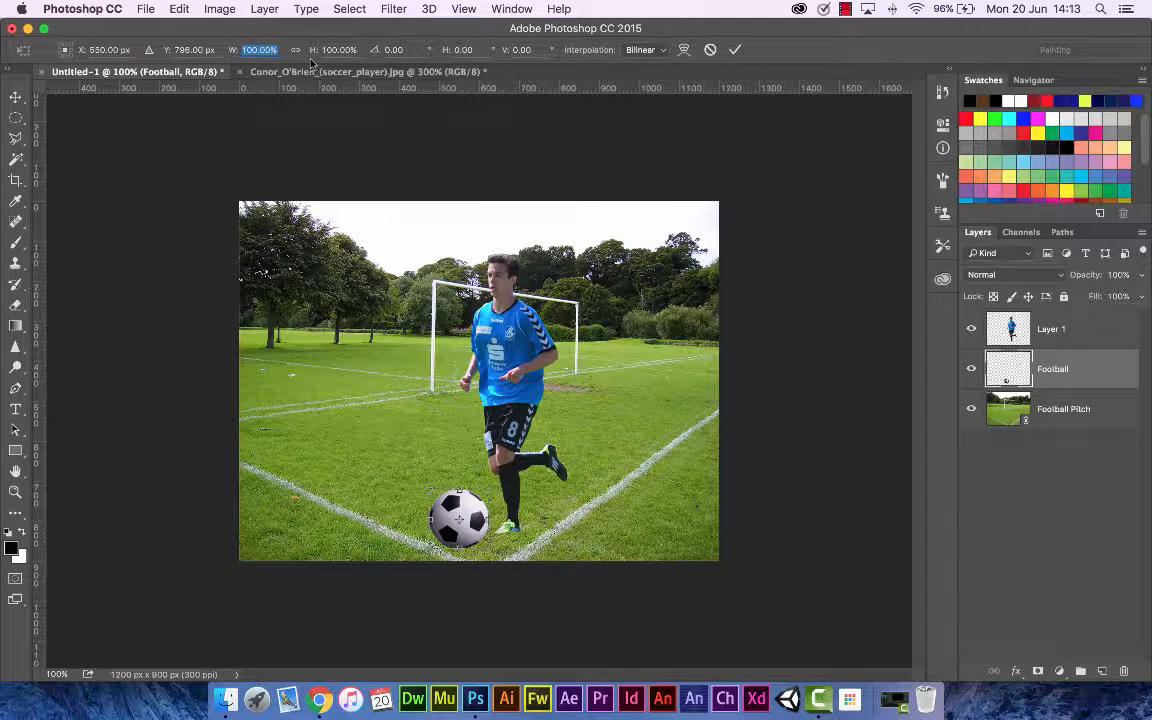
pyautogui.write('75')
pyautogui.press('Tab')
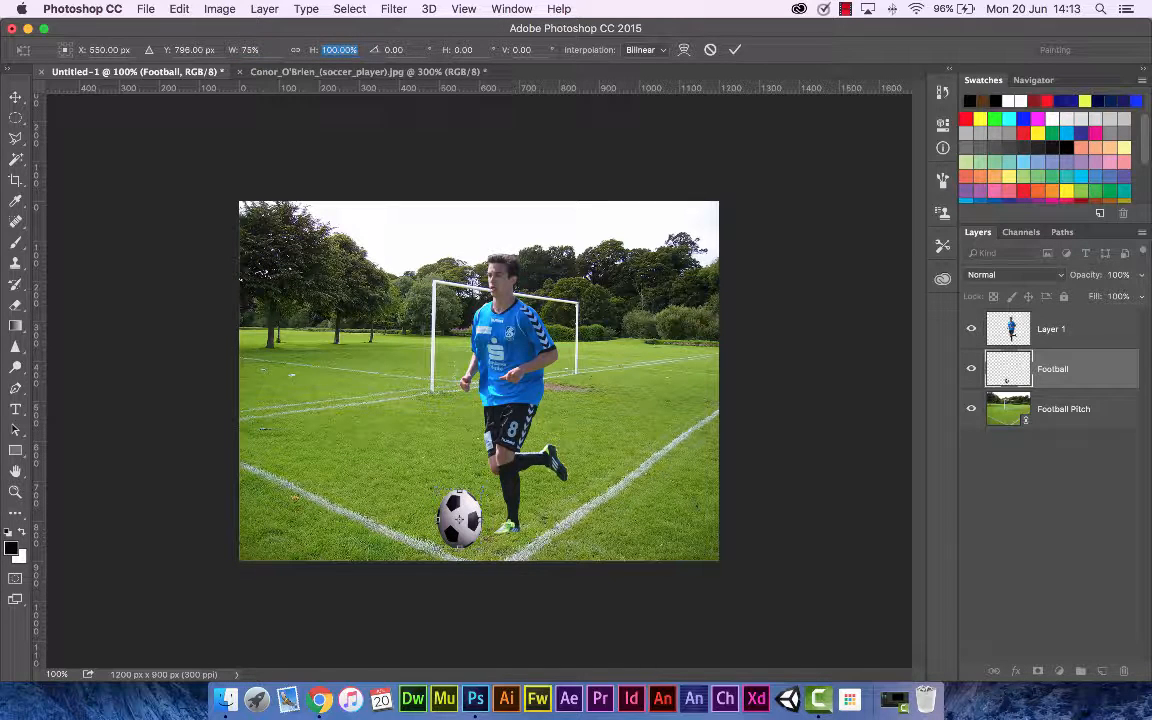
pyautogui.write('75')
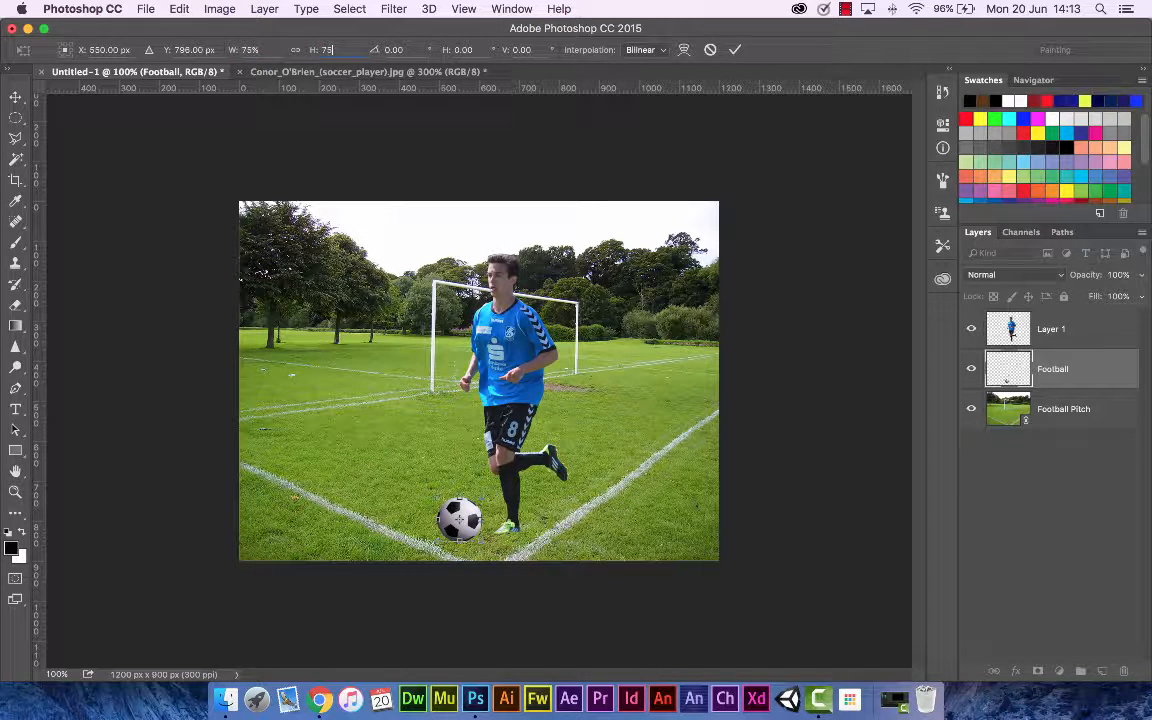
pyautogui.press('Tab')
pyautogui.click(735, 49)
pyautogui.moveTo(455, 449); pyautogui.dragTo(466, 451)
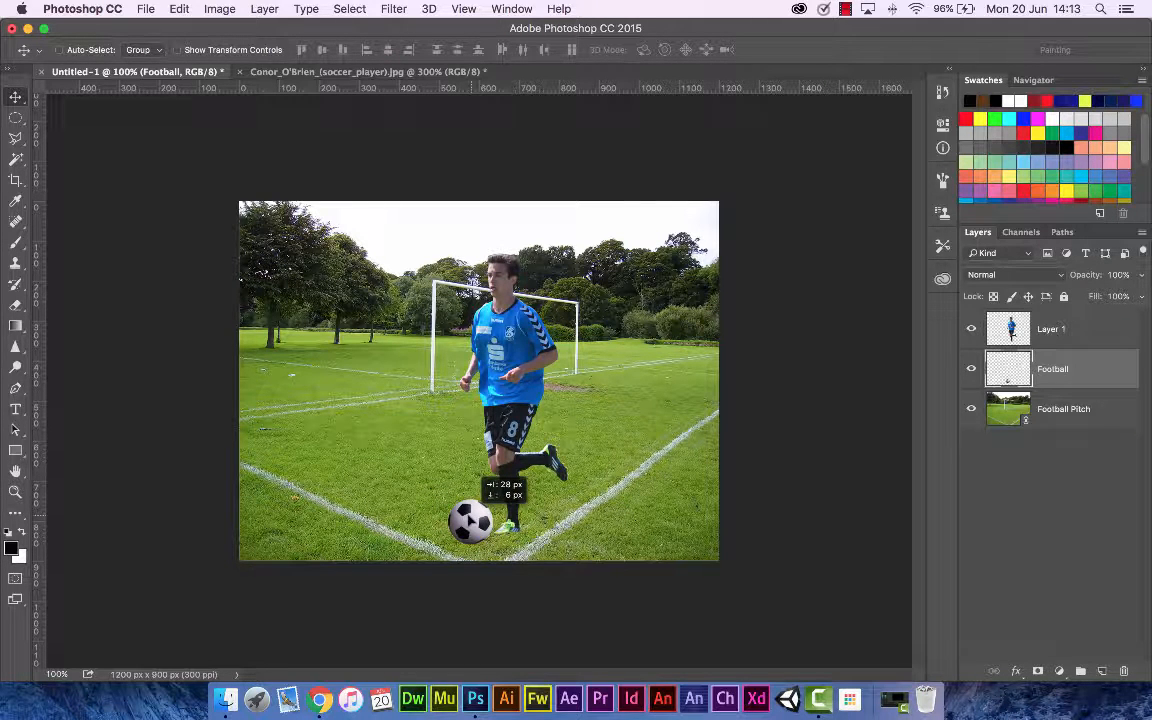
pyautogui.moveTo(463, 520)
pyautogui.mouseDown()
pyautogui.moveTo(516, 521)
pyautogui.moveTo(462, 516)
pyautogui.mouseUp()
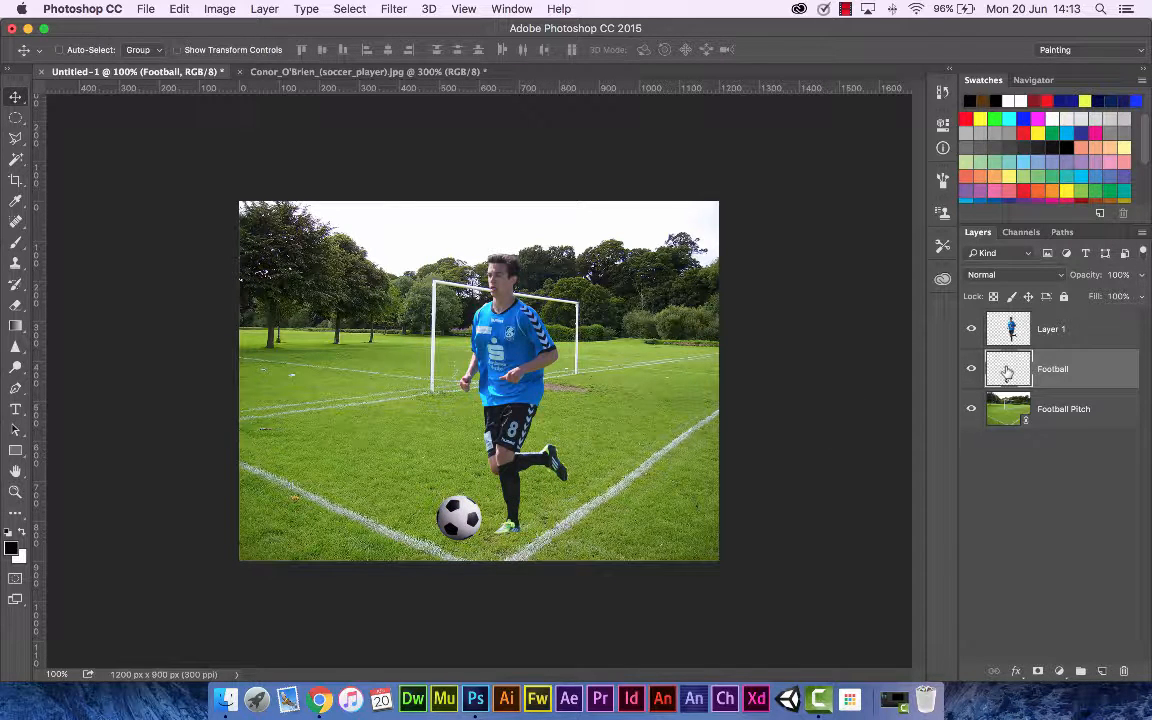
# Step: Rename the pasted player's layer to Player
pyautogui.click(1008, 330)
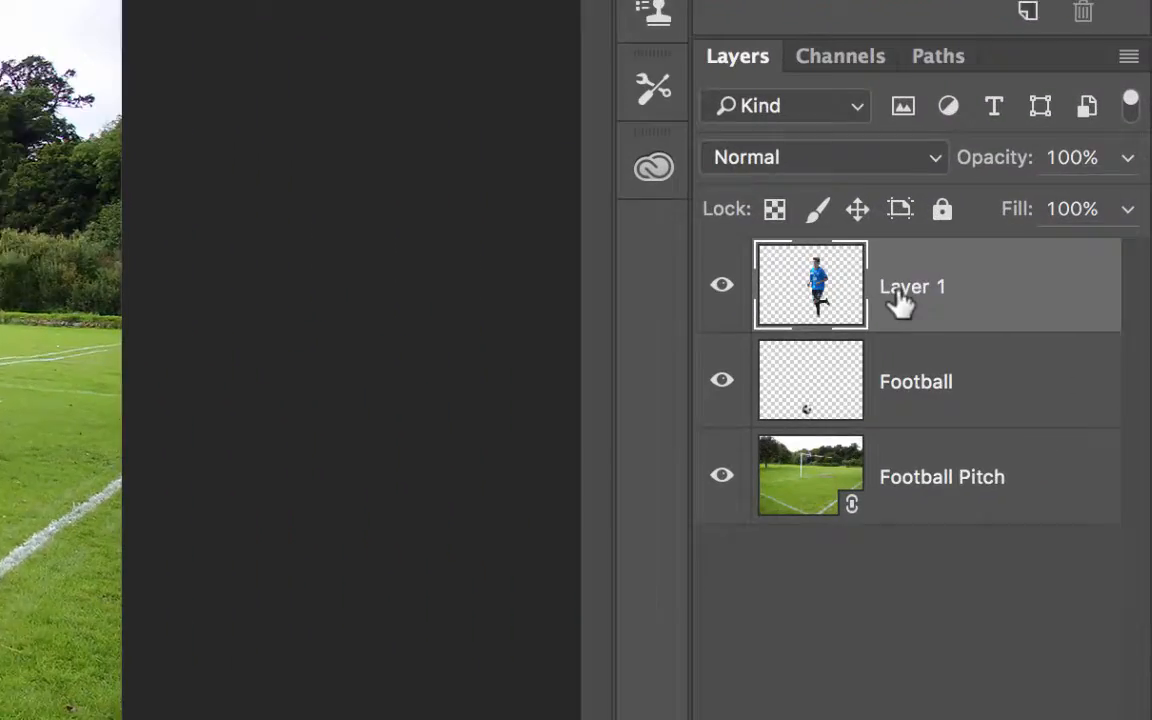
pyautogui.doubleClick(1015, 321)
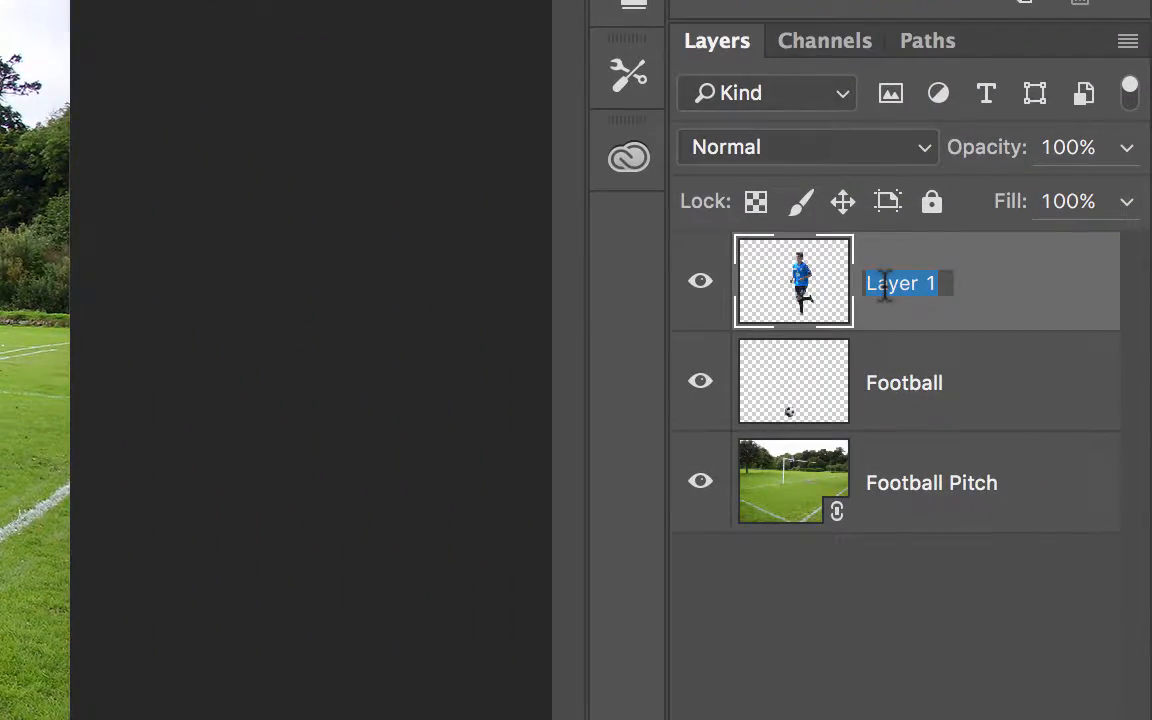
pyautogui.write('Footballer')
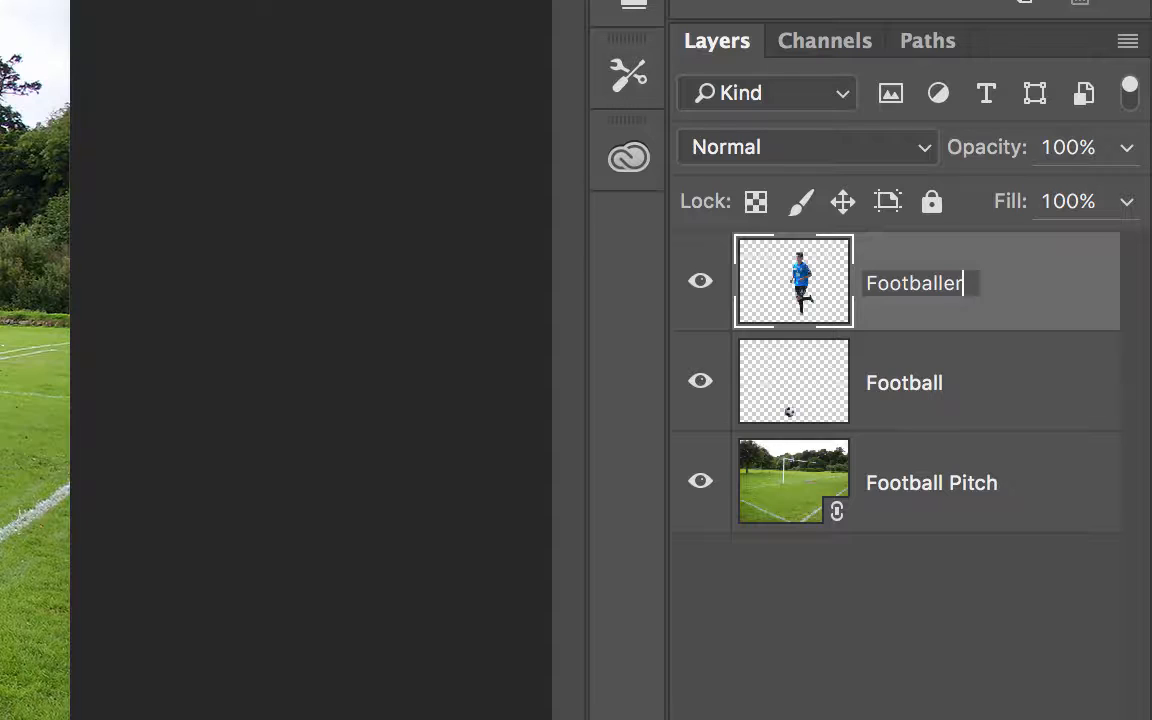
pyautogui.press('BackSpace')
pyautogui.press('BackSpace')
pyautogui.press('BackSpace')
pyautogui.press('BackSpace')
pyautogui.press('BackSpace')
pyautogui.press('BackSpace')
pyautogui.press('BackSpace')
pyautogui.press('BackSpace')
pyautogui.press('BackSpace')
pyautogui.press('BackSpace')
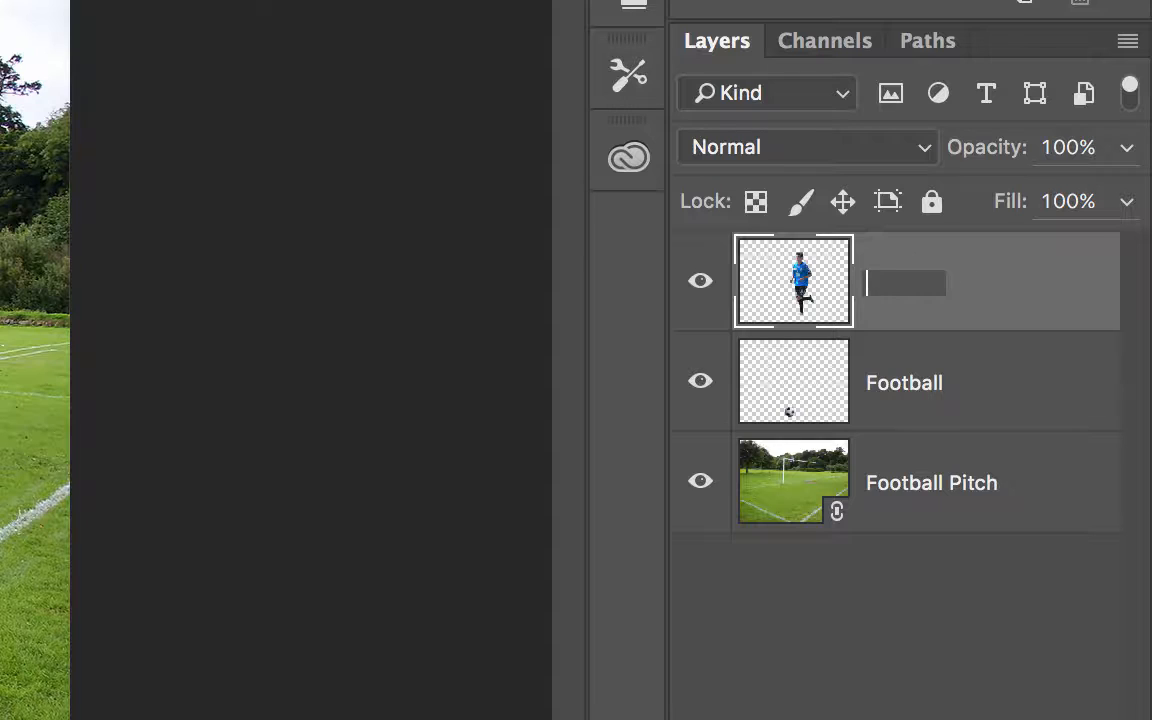
pyautogui.write('Player')
pyautogui.press('Return')
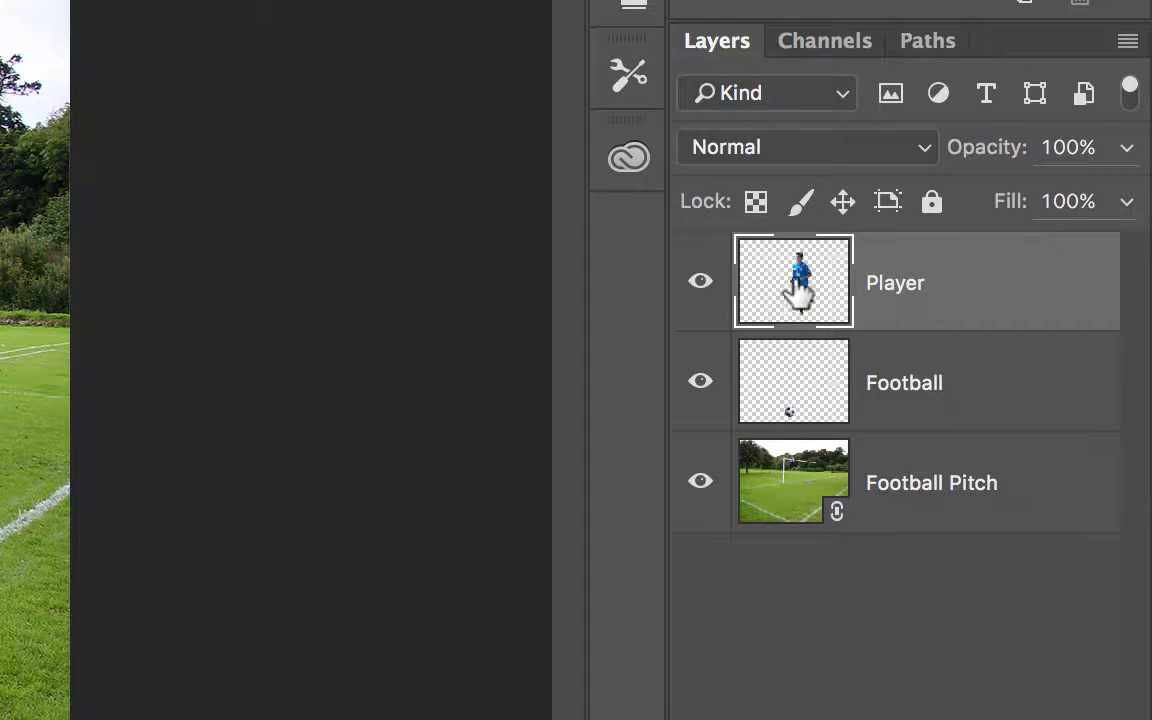
# Step: Move the Player layer below the Football layer and reposition the football beneath the player's foot
pyautogui.moveTo(797, 290); pyautogui.dragTo(797, 393)
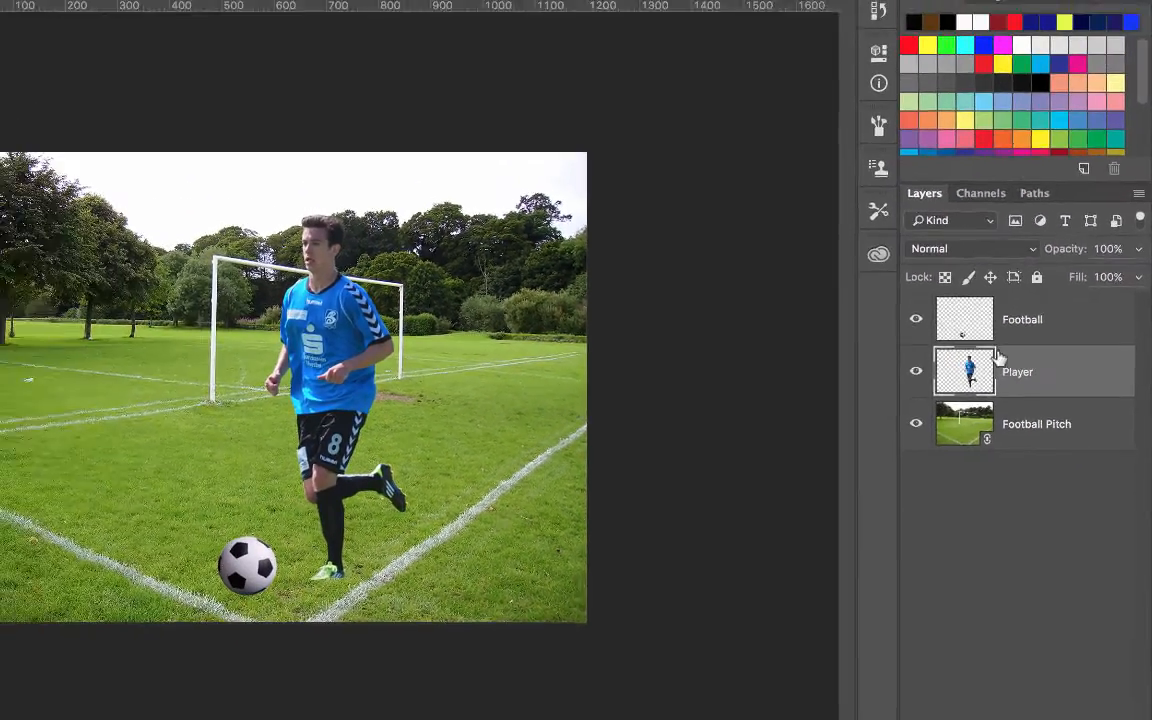
pyautogui.click(1008, 324)
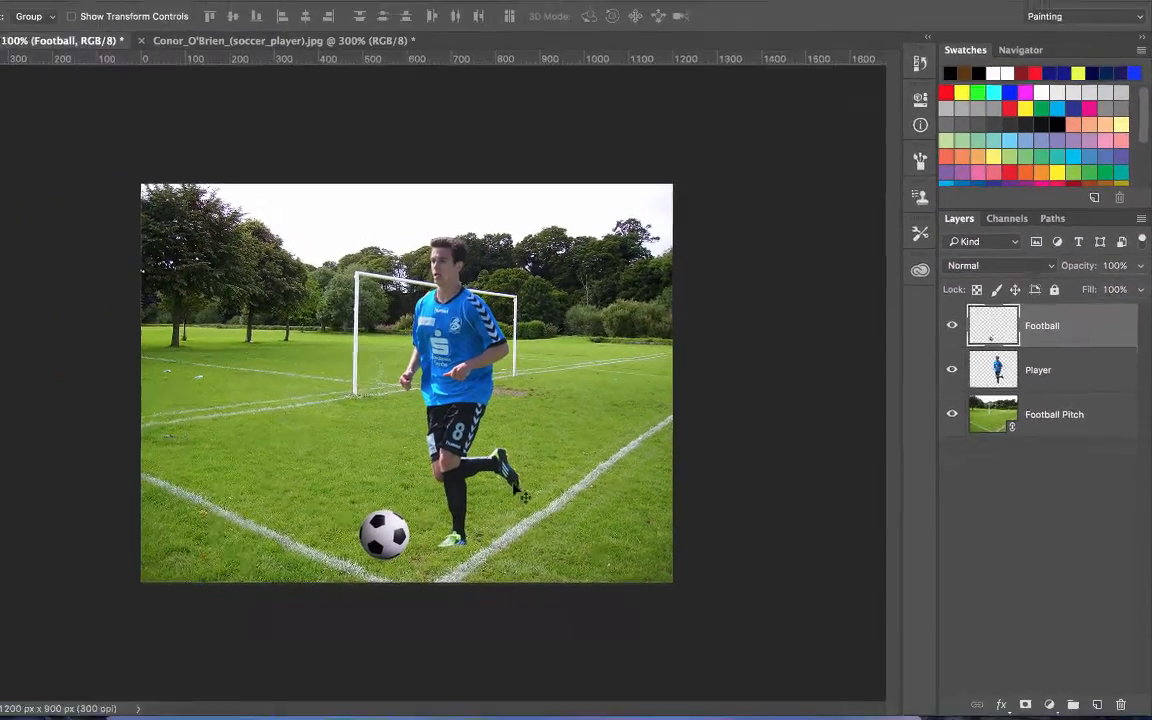
pyautogui.moveTo(221, 567); pyautogui.dragTo(295, 569)
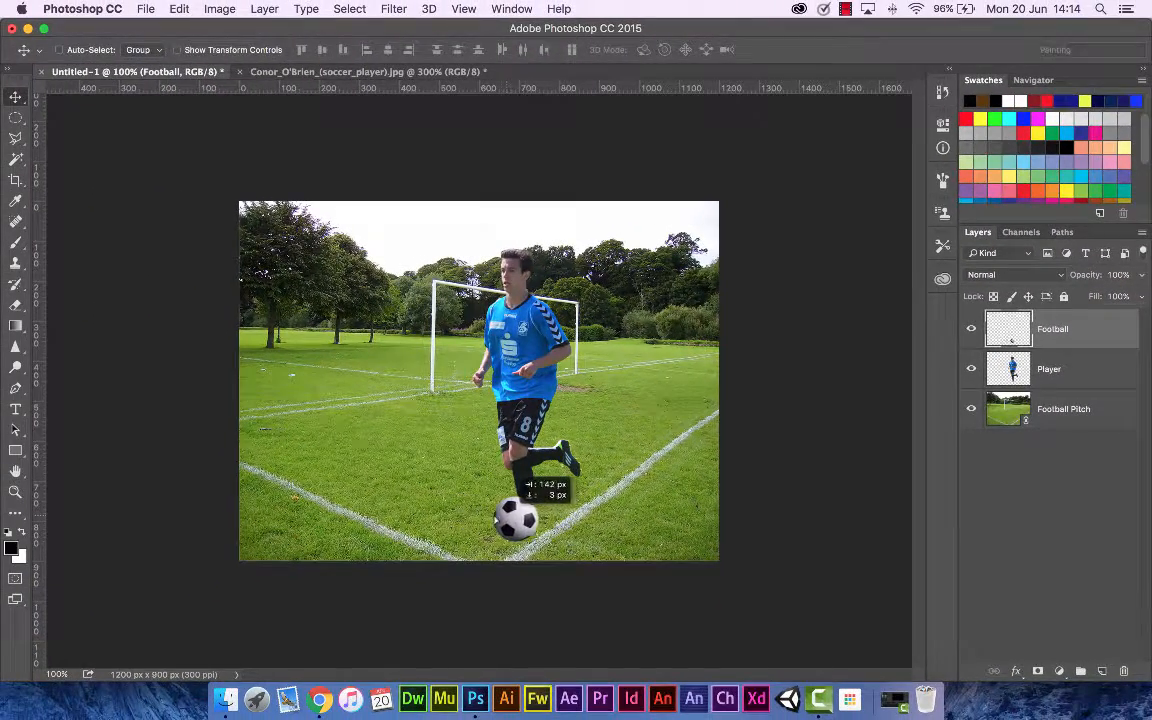
pyautogui.moveTo(518, 478); pyautogui.dragTo(560, 466)
pyautogui.moveTo(510, 517); pyautogui.dragTo(457, 521)
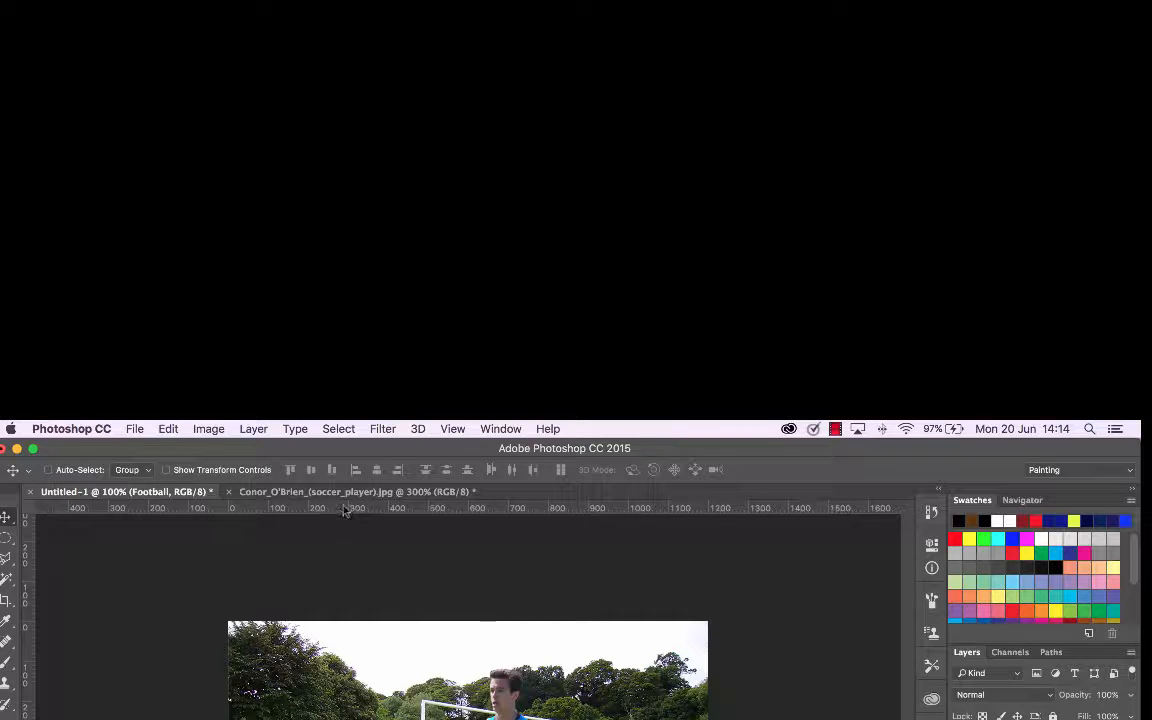
# Step: Drag one horizontal and two vertical guides out from the rulers onto the canvas
pyautogui.moveTo(344, 510); pyautogui.dragTo(352, 701)
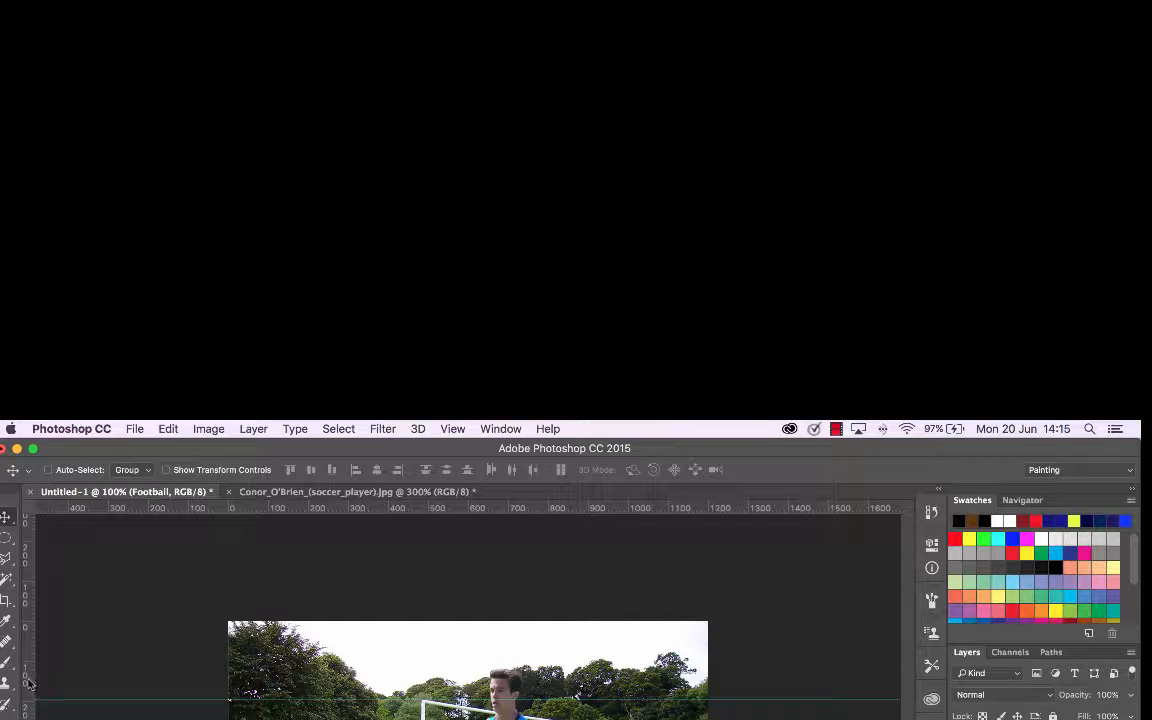
pyautogui.moveTo(26, 684); pyautogui.dragTo(427, 688)
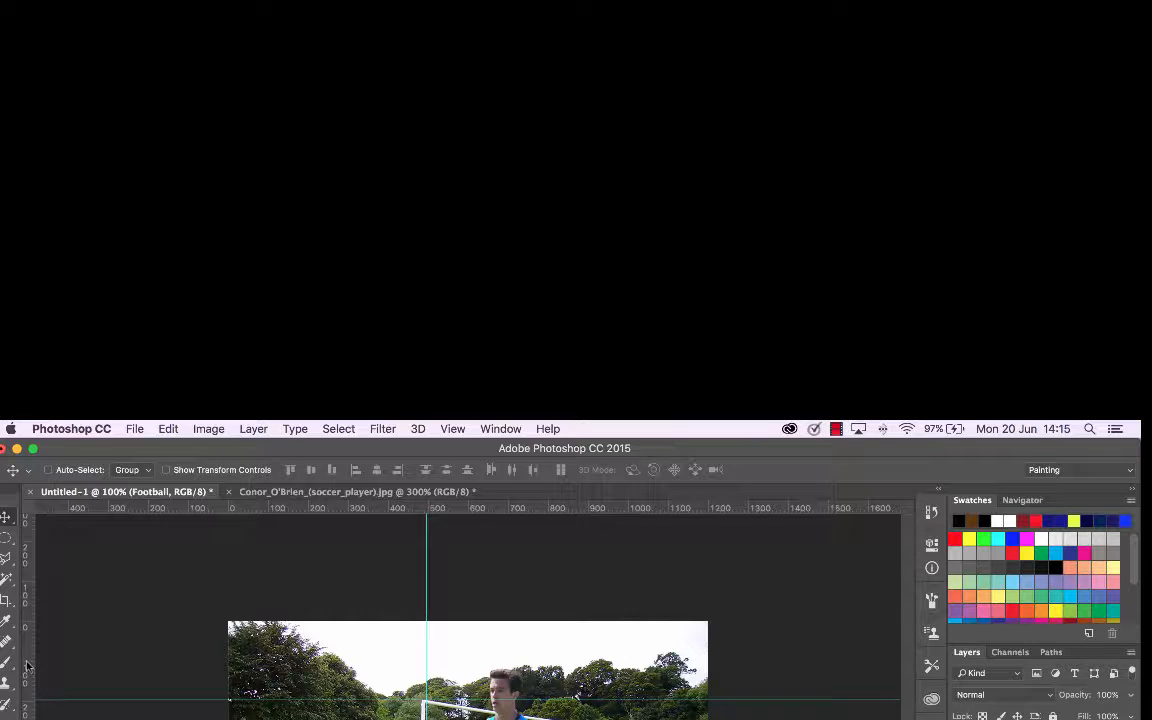
pyautogui.moveTo(28, 665); pyautogui.dragTo(565, 660)
pyautogui.click(1040, 719)
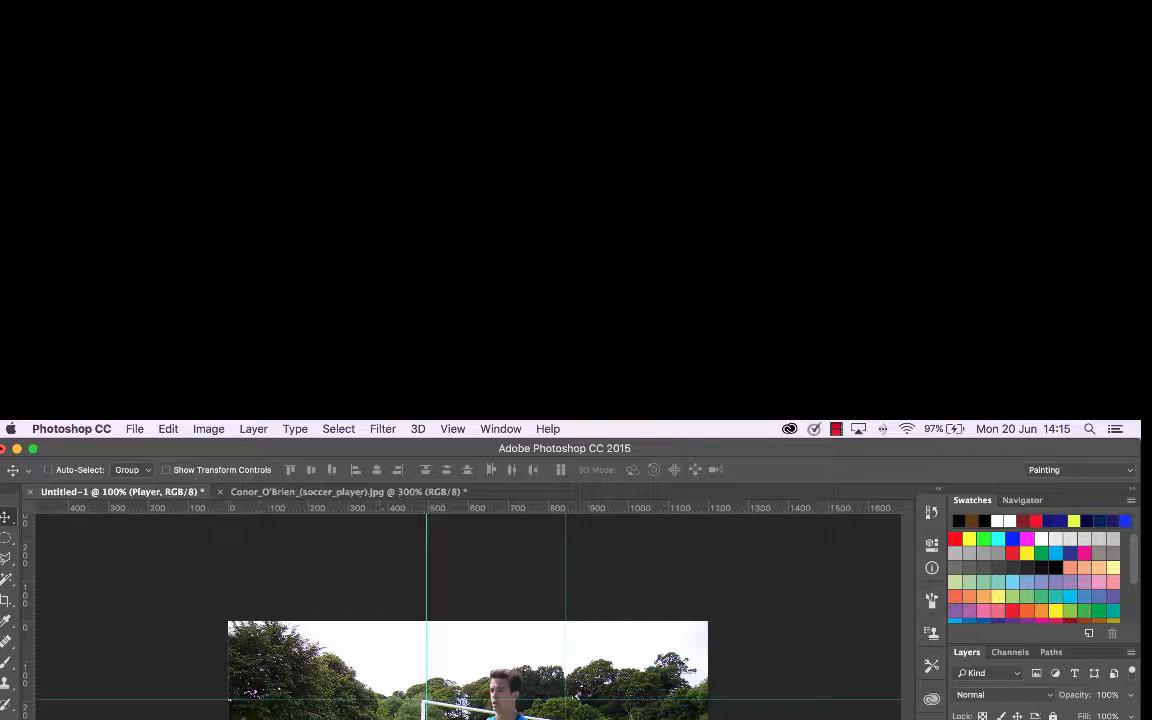
pyautogui.moveTo(521, 717)
pyautogui.mouseDown()
pyautogui.moveTo(563, 717)
pyautogui.moveTo(519, 719)
pyautogui.mouseUp()
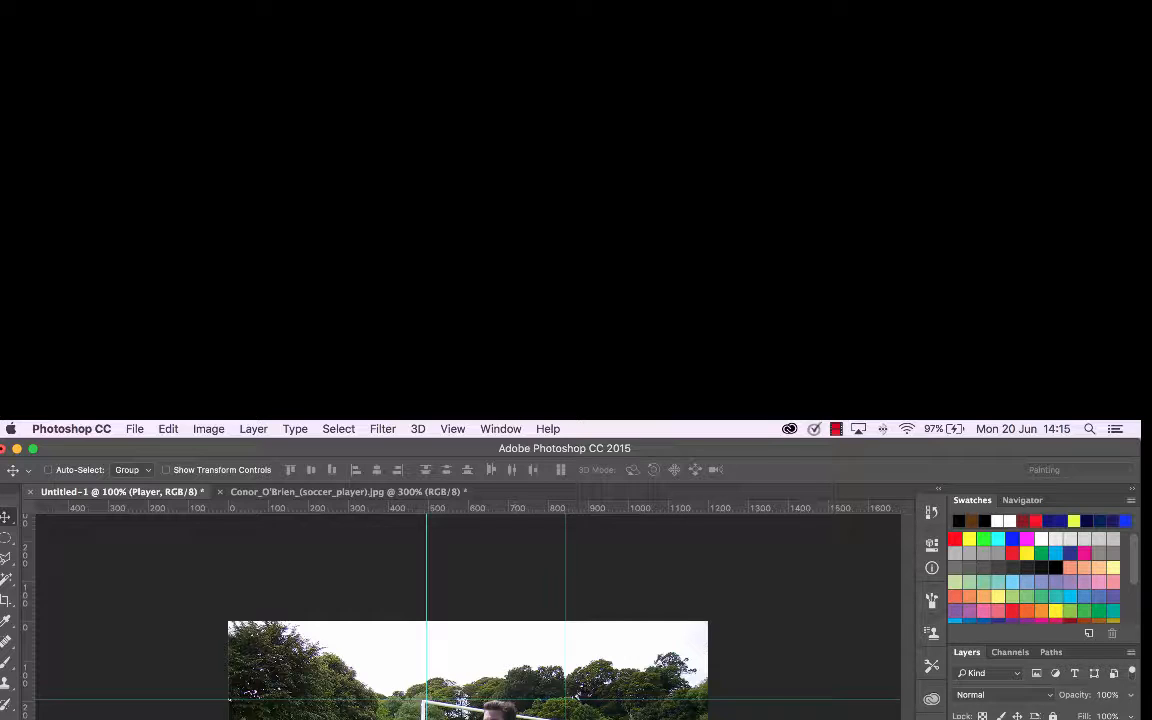
pyautogui.moveTo(519, 719); pyautogui.dragTo(519, 719)
pyautogui.click(1040, 719)
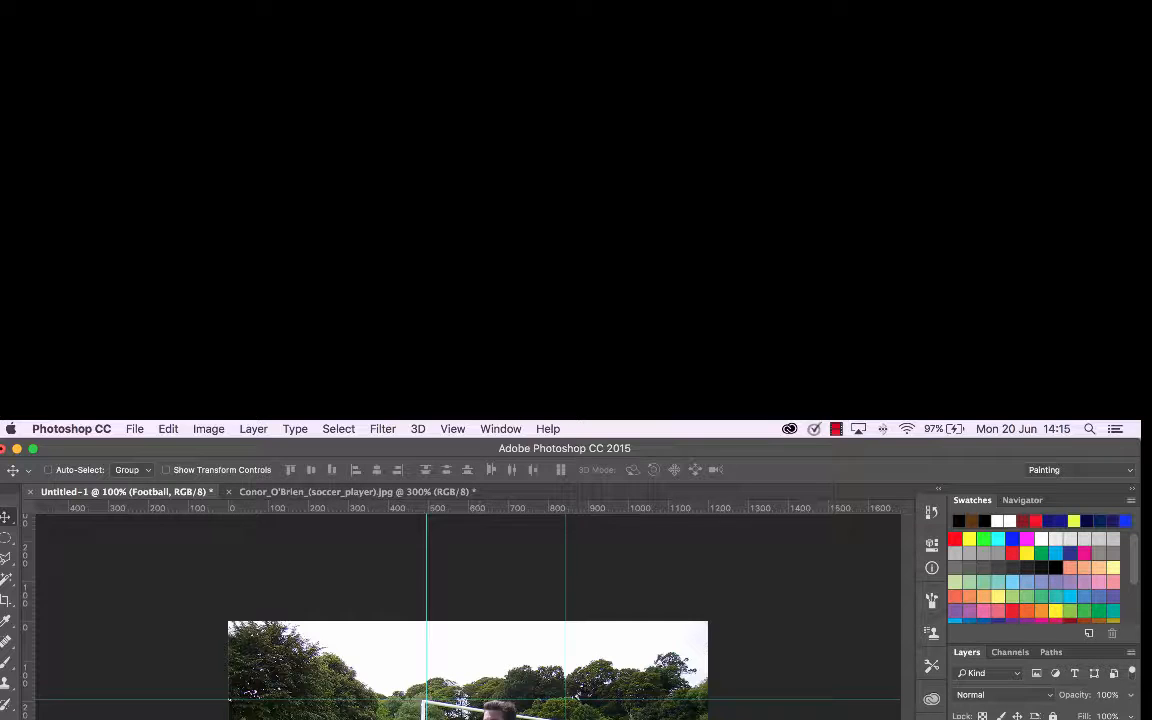
pyautogui.moveTo(452, 719); pyautogui.dragTo(460, 719)
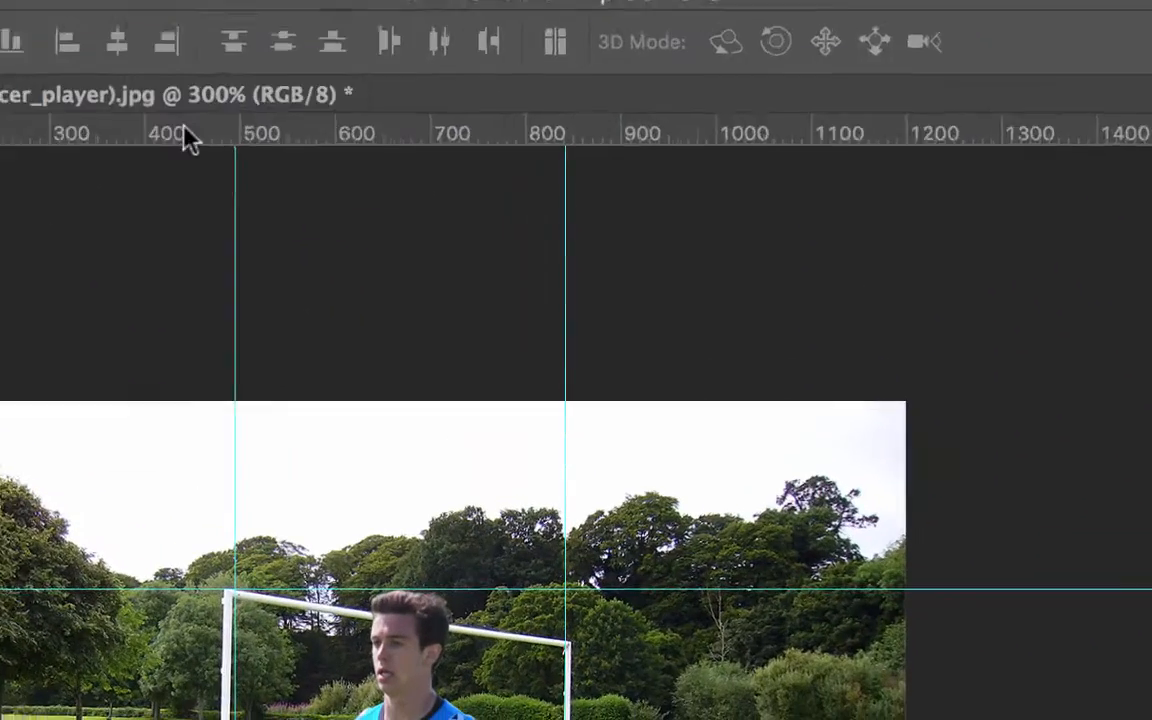
pyautogui.moveTo(404, 508); pyautogui.dragTo(404, 534)
pyautogui.moveTo(162, 165); pyautogui.dragTo(141, 99)
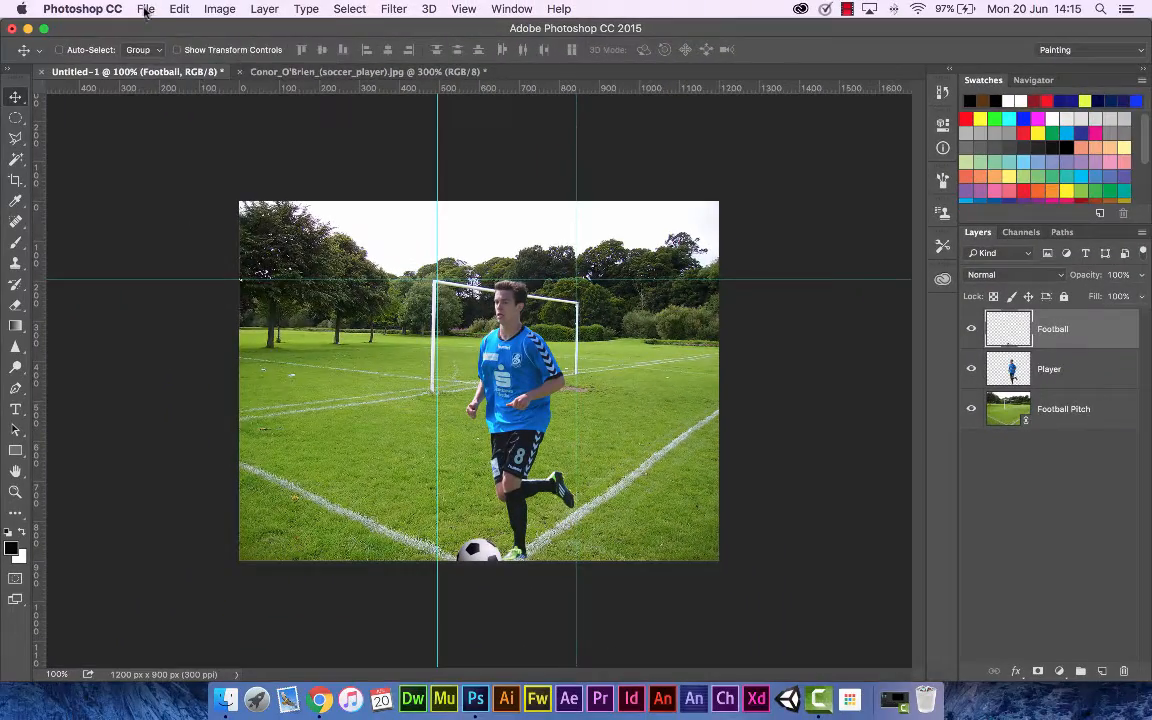
# Step: Change the ruler units to Inches in the Units & Rulers preferences
pyautogui.click(146, 10)
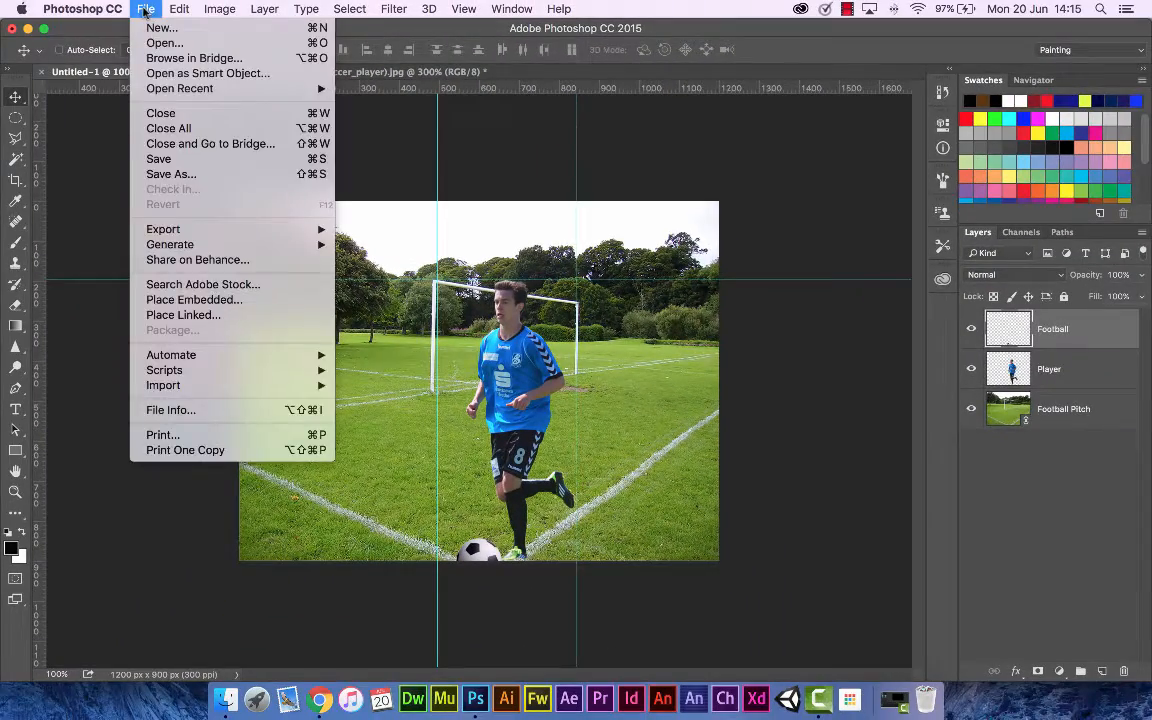
pyautogui.moveTo(101, 12)
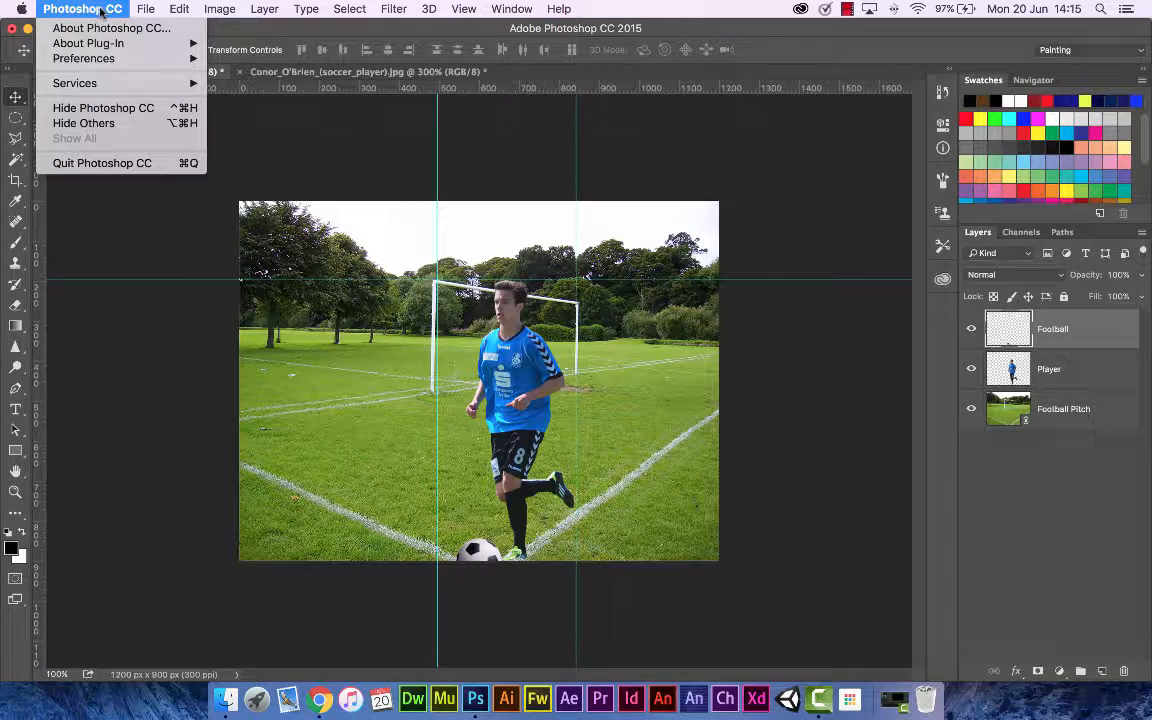
pyautogui.moveTo(175, 60)
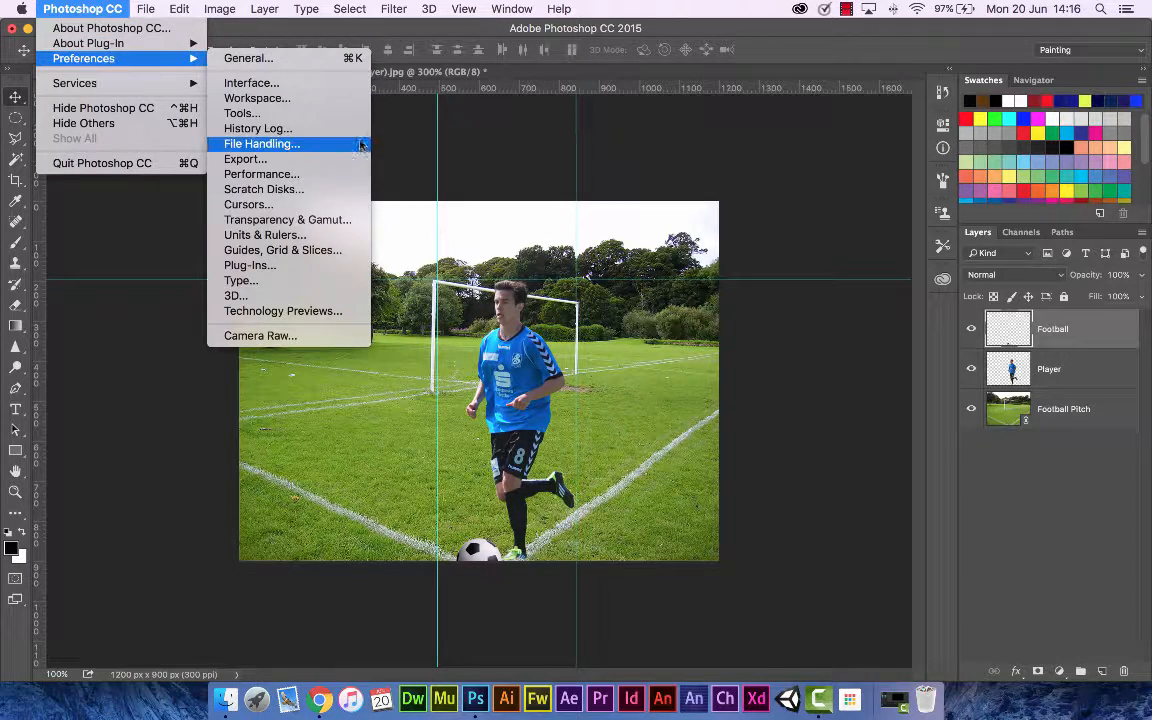
pyautogui.click(313, 236)
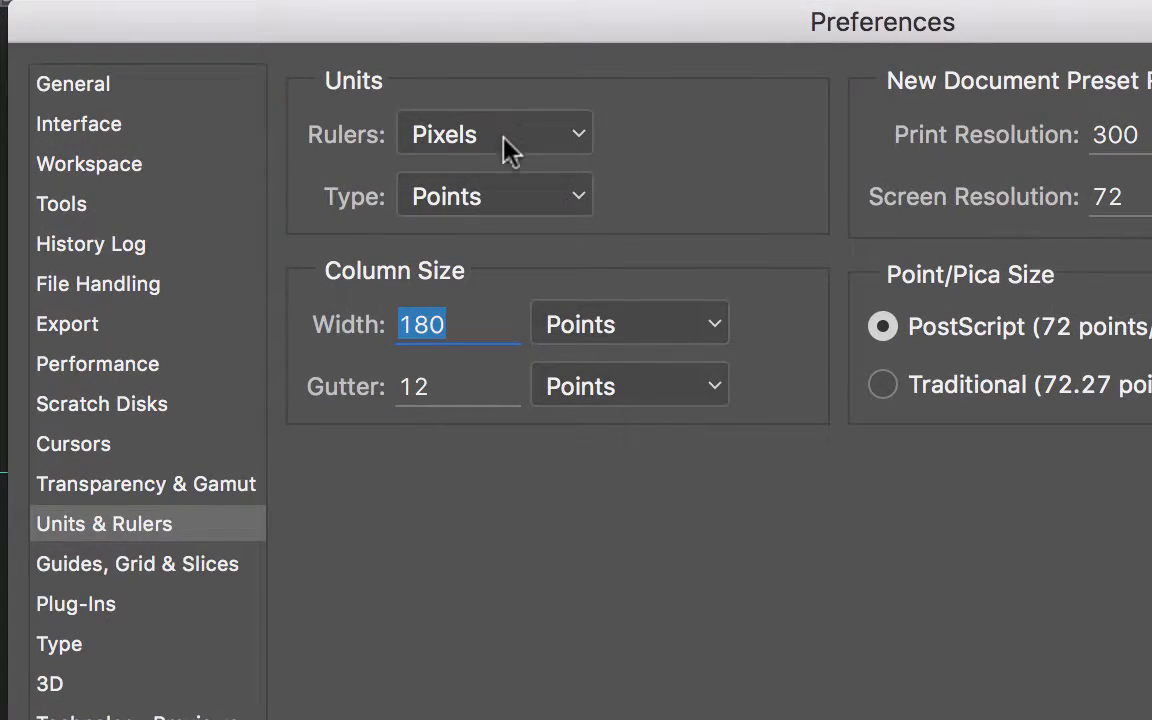
pyautogui.click(510, 148)
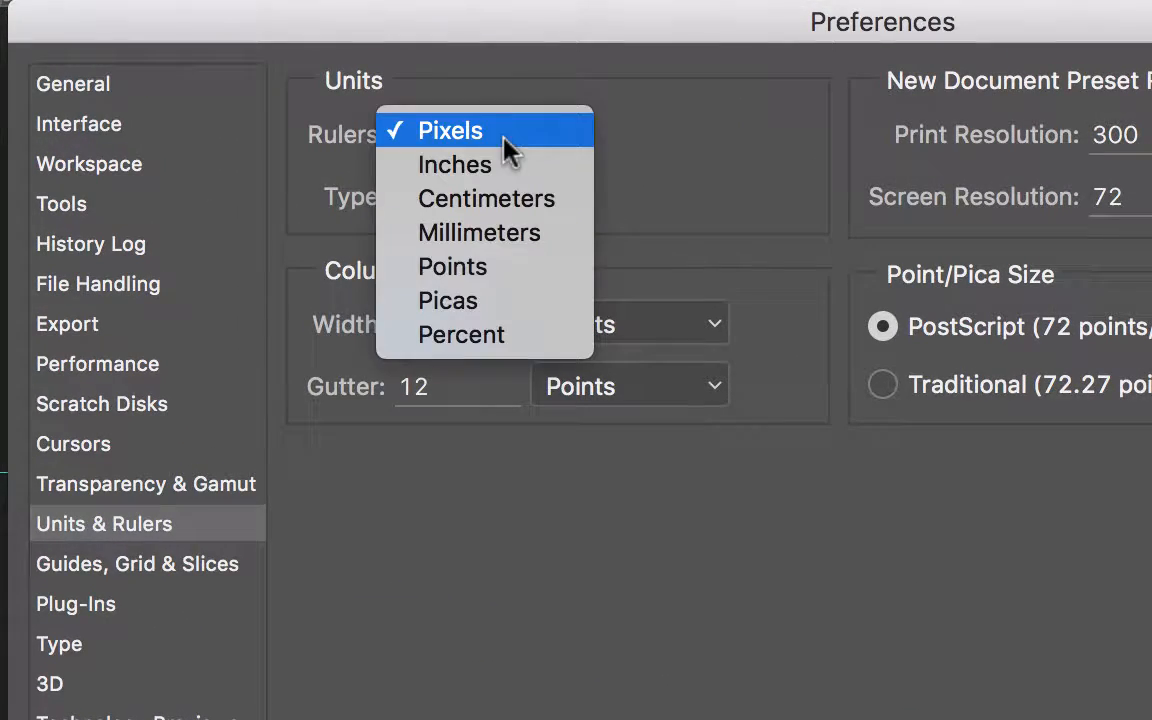
pyautogui.click(496, 181)
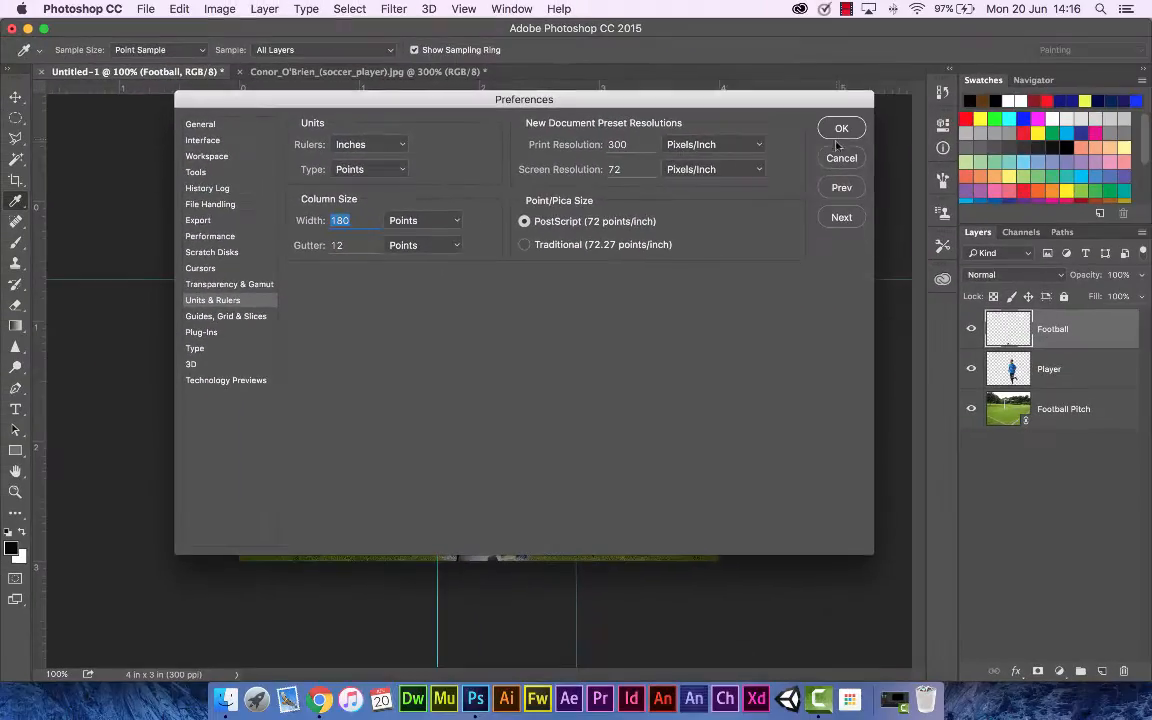
pyautogui.click(840, 130)
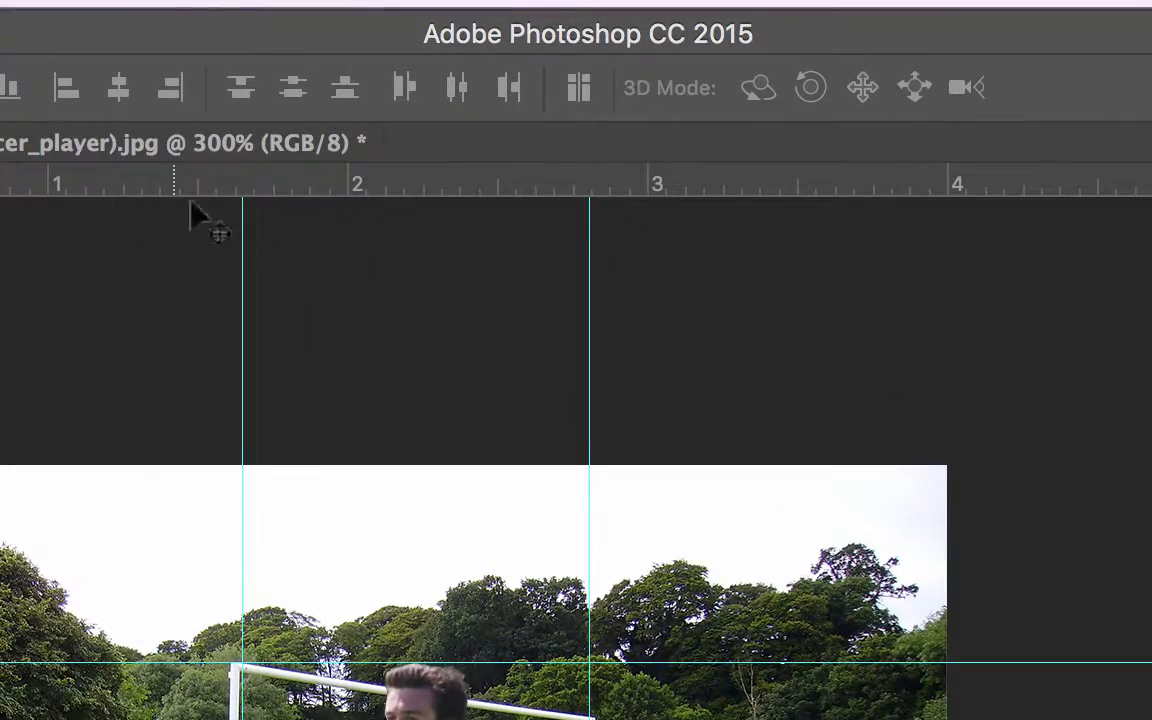
# Step: Set the ruler units back to Pixels in the Units & Rulers preferences
pyautogui.moveTo(200, 190); pyautogui.dragTo(170, 183)
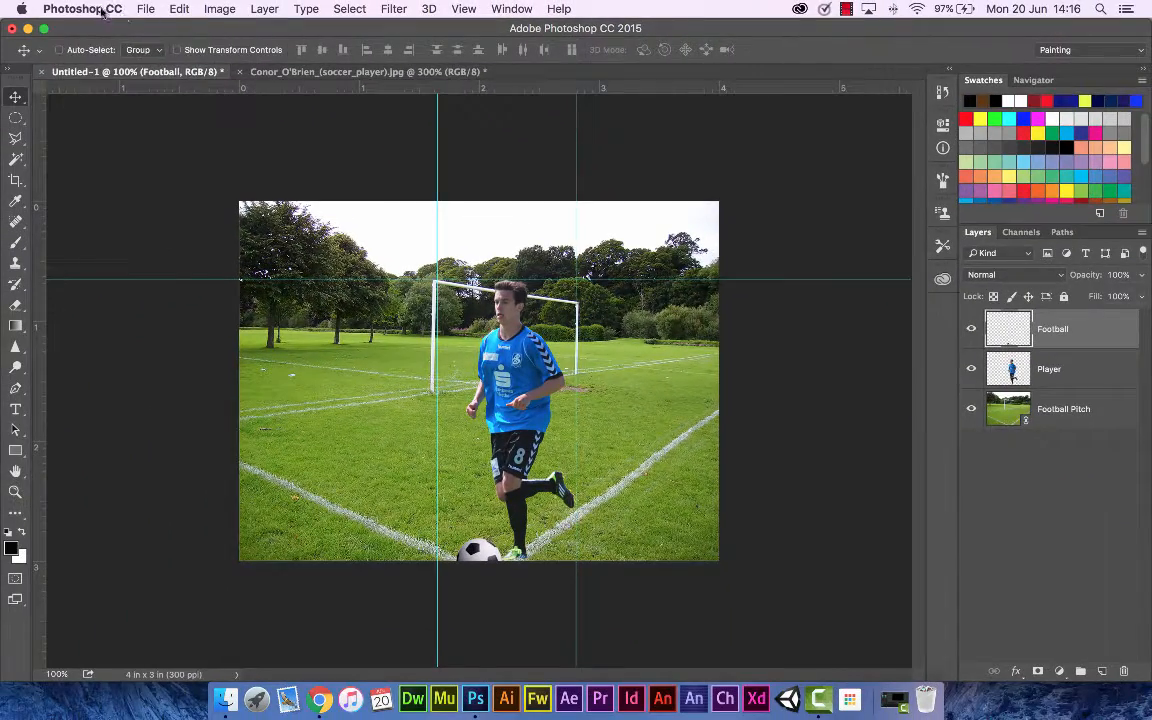
pyautogui.click(56, 8)
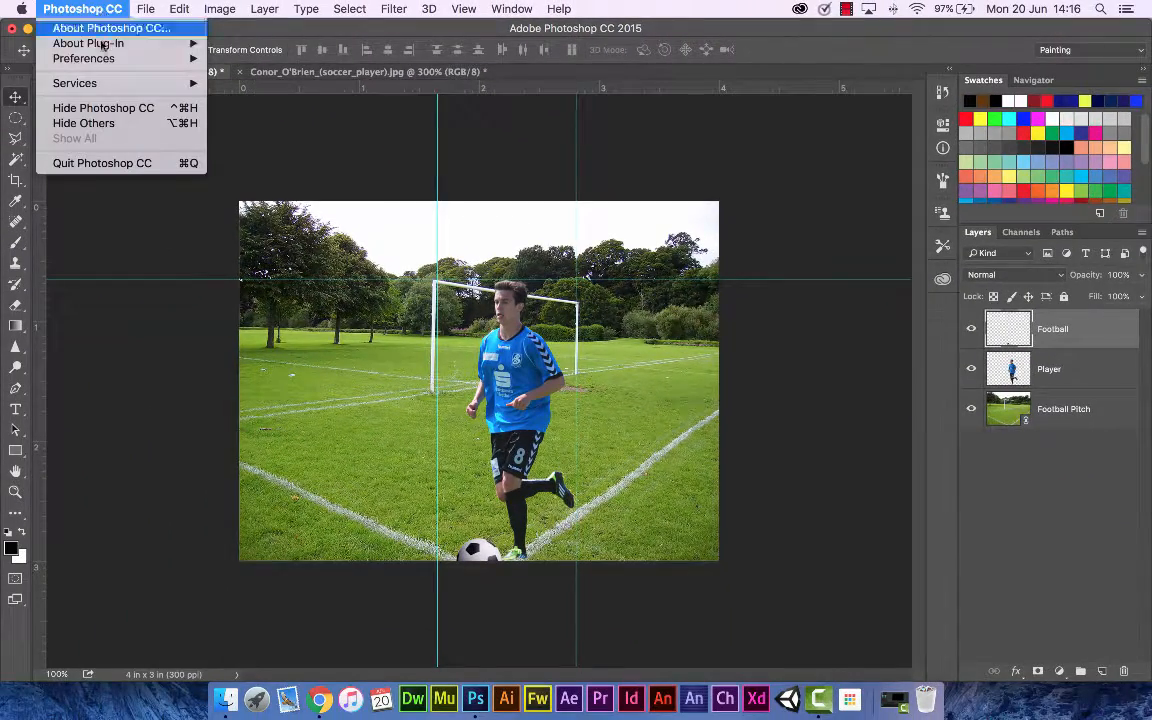
pyautogui.moveTo(78, 84)
pyautogui.moveTo(126, 58)
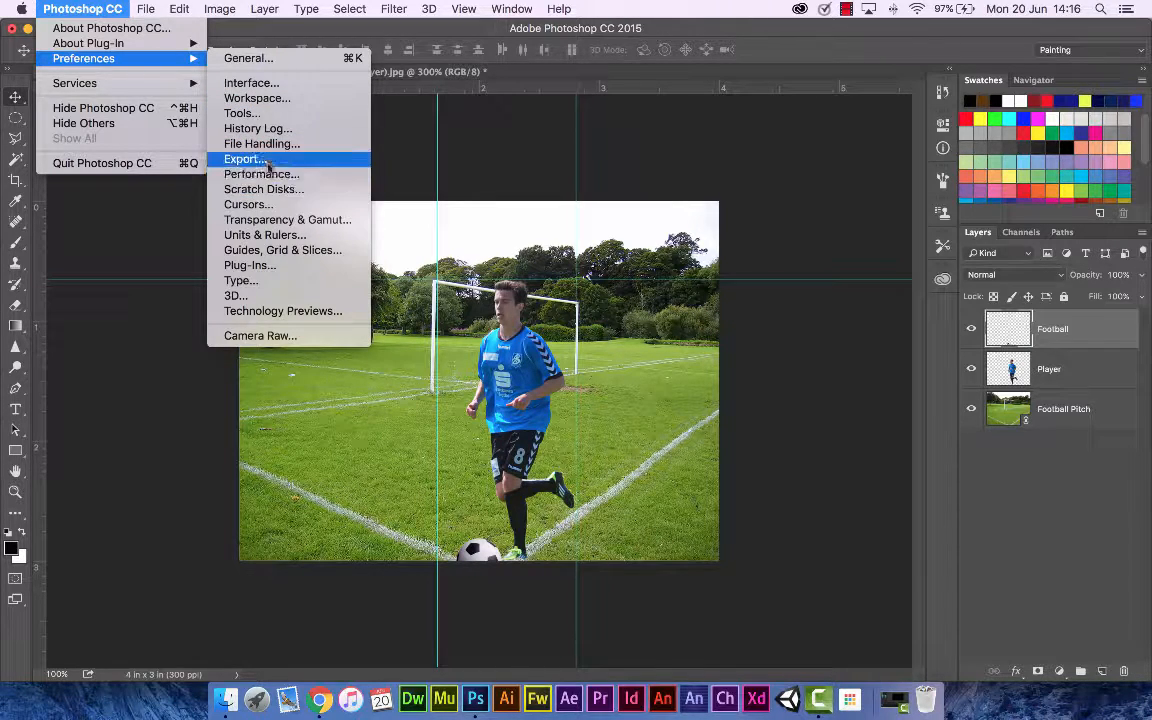
pyautogui.click(266, 235)
pyautogui.click(386, 145)
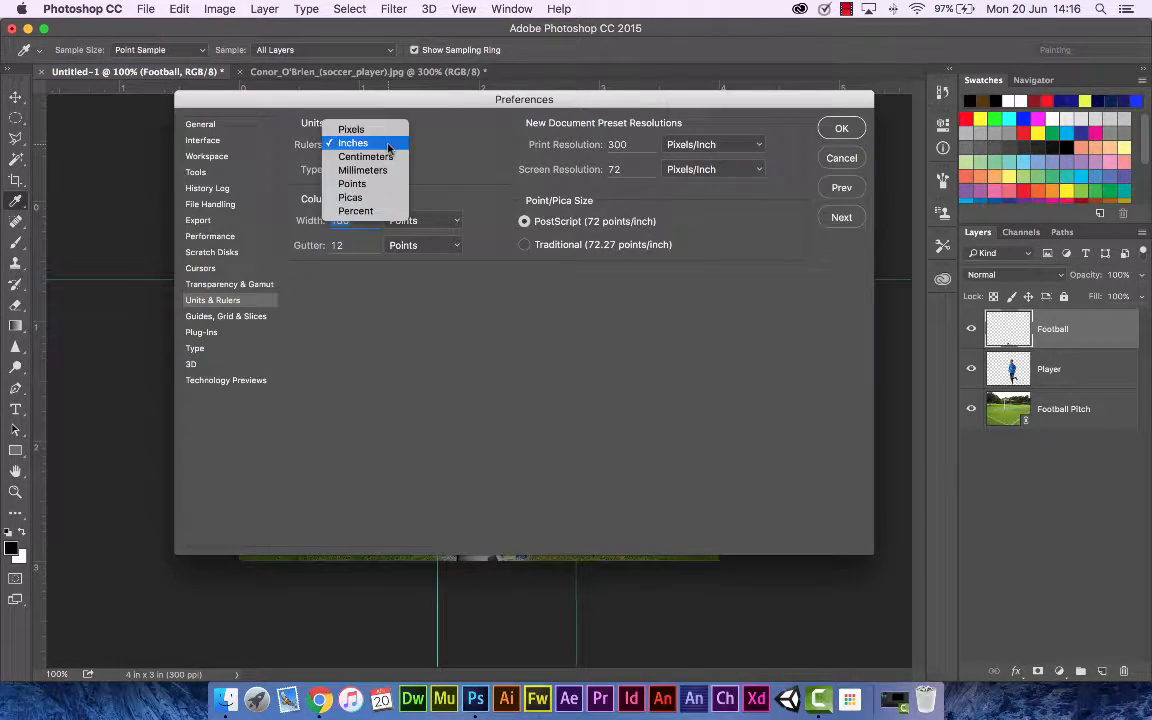
pyautogui.click(365, 129)
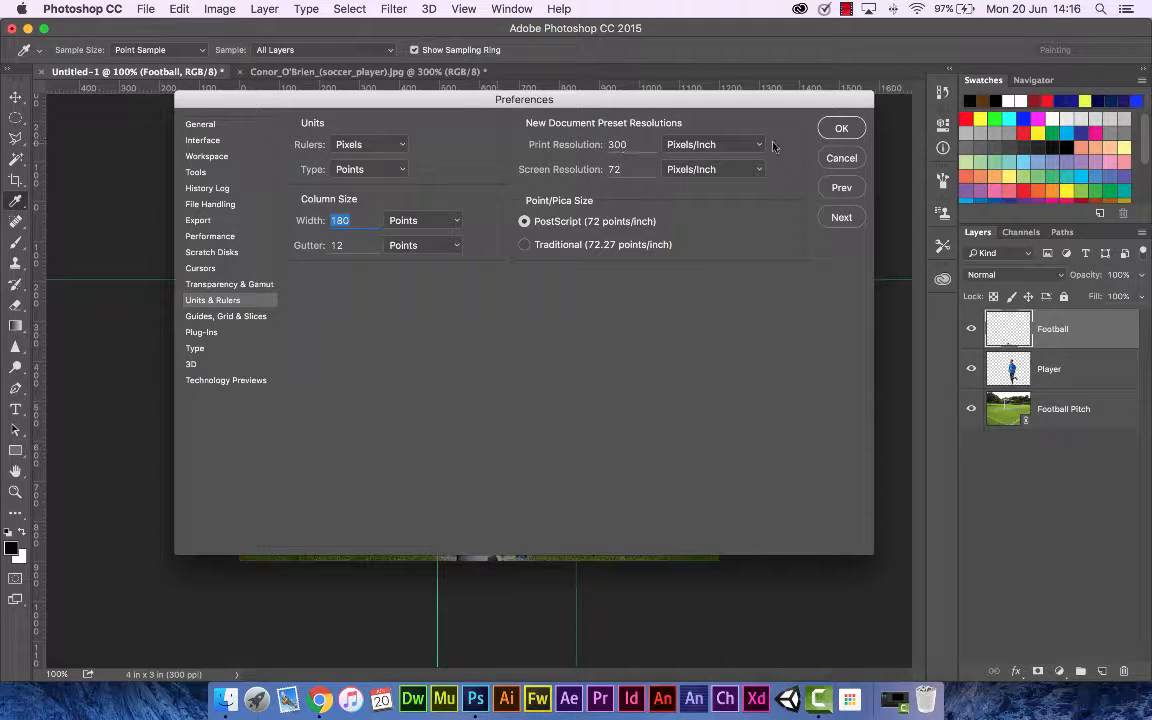
pyautogui.click(841, 131)
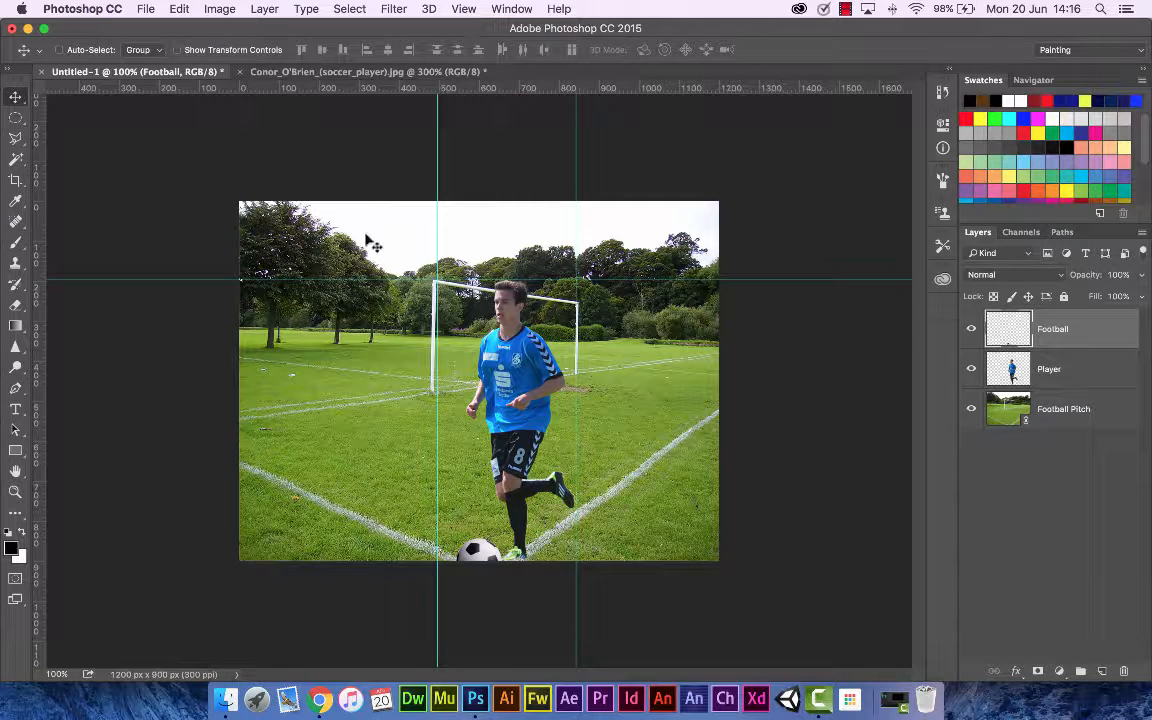
# Step: Clear all canvas guides from the document
pyautogui.click(463, 9)
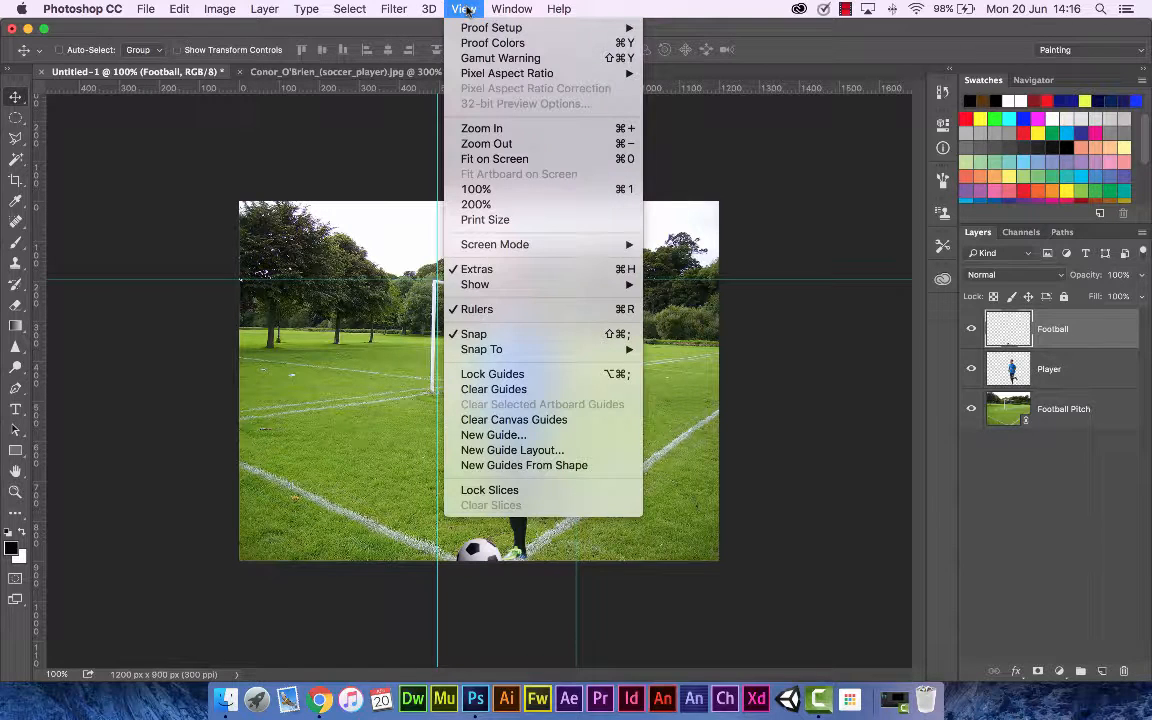
pyautogui.click(530, 420)
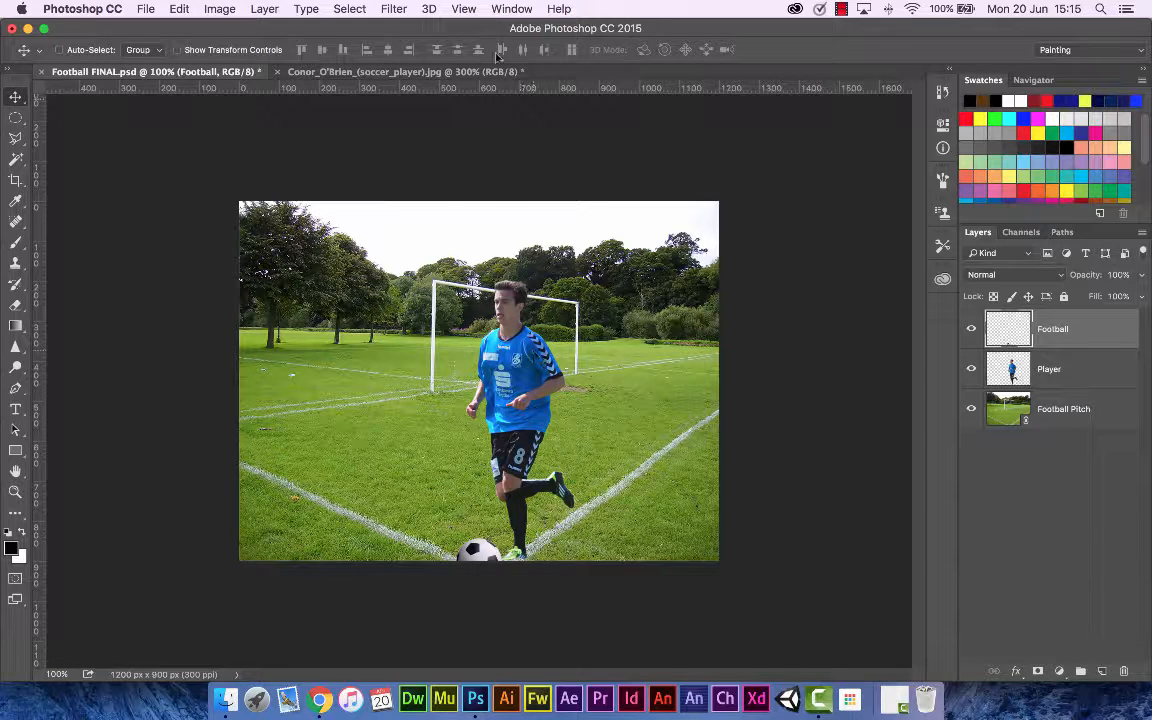
# Step: Add a new vertical guide at position 60 px
pyautogui.click(465, 10)
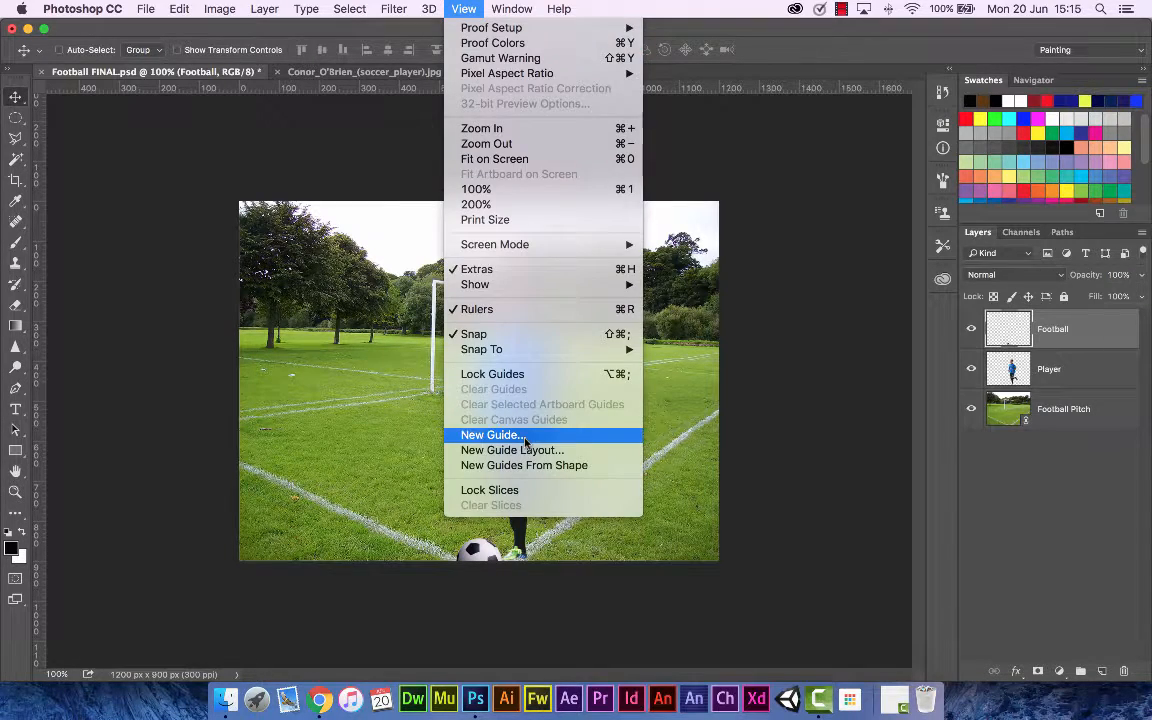
pyautogui.click(490, 435)
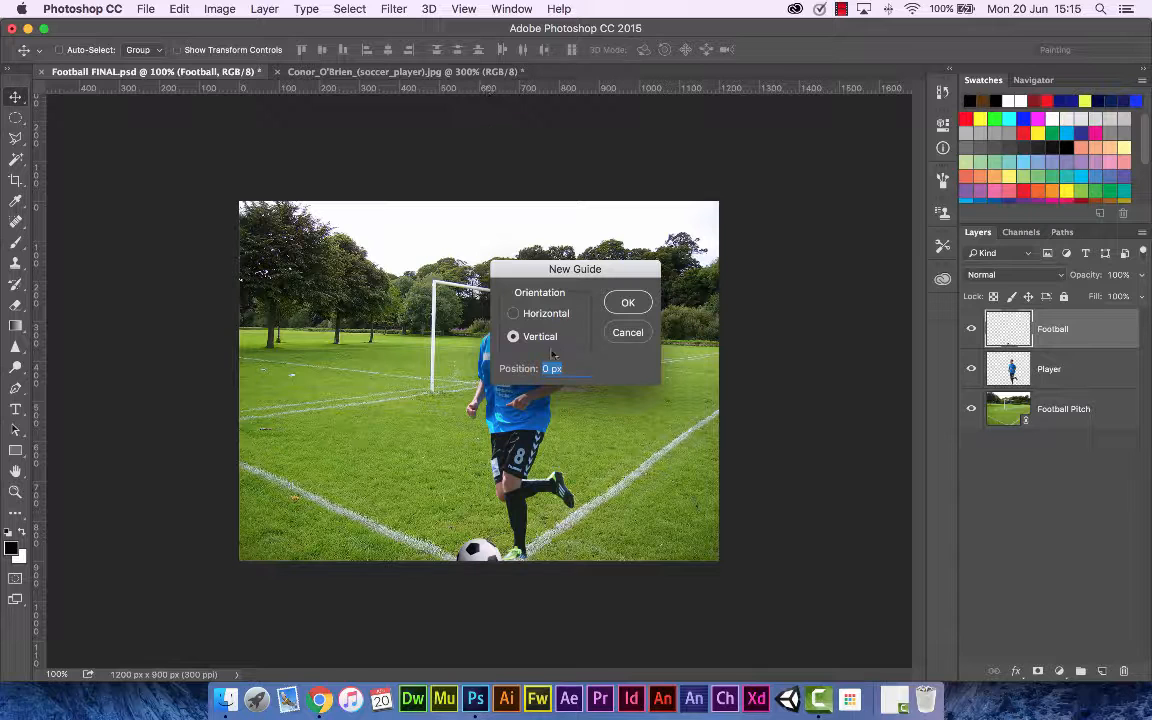
pyautogui.click(544, 368)
pyautogui.write('60')
pyautogui.press('Return')
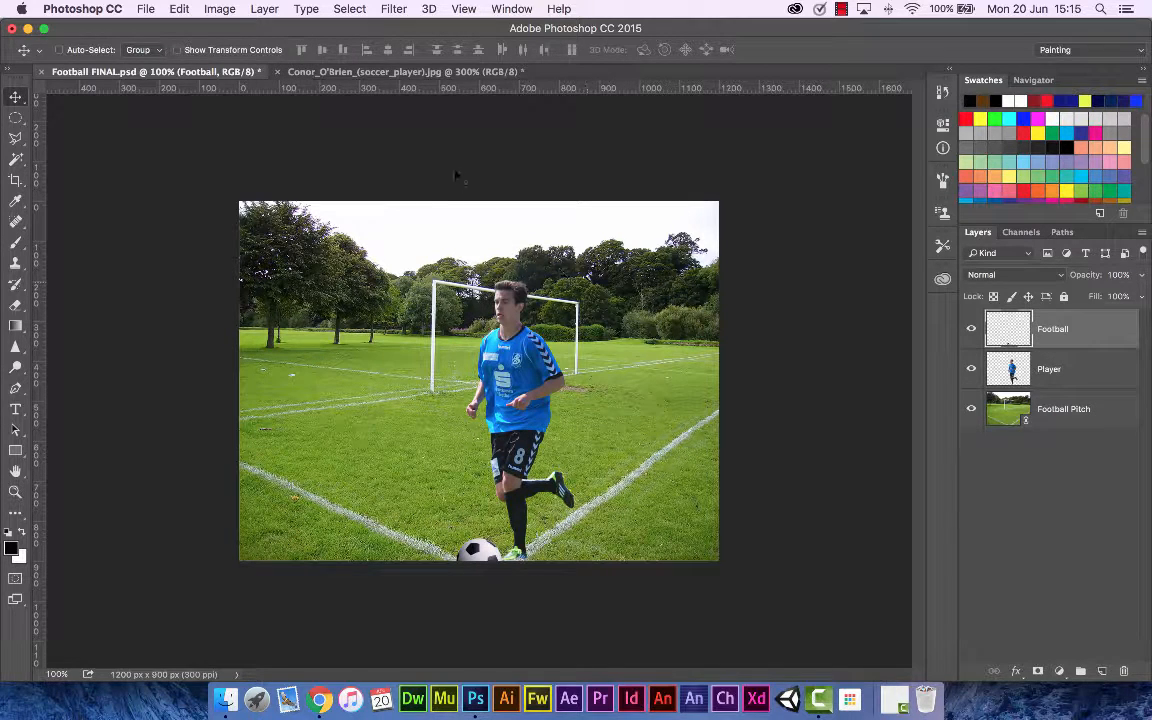
# Step: Add a new horizontal guide at position 400 px
pyautogui.click(474, 12)
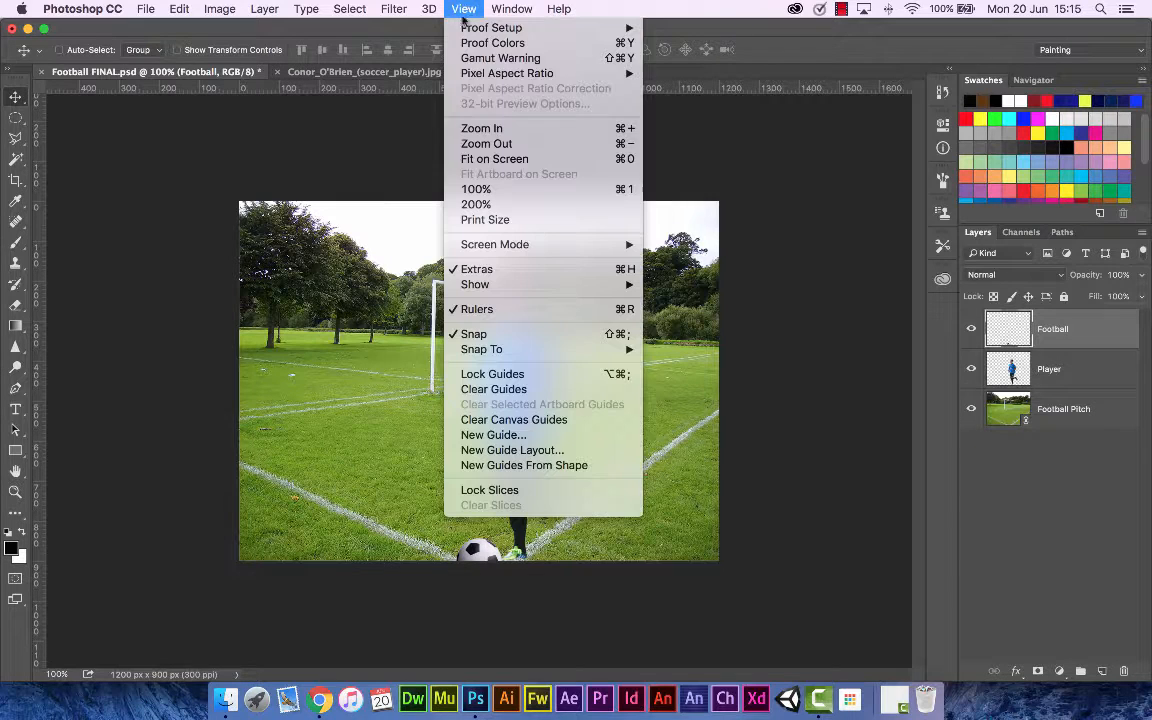
pyautogui.click(527, 436)
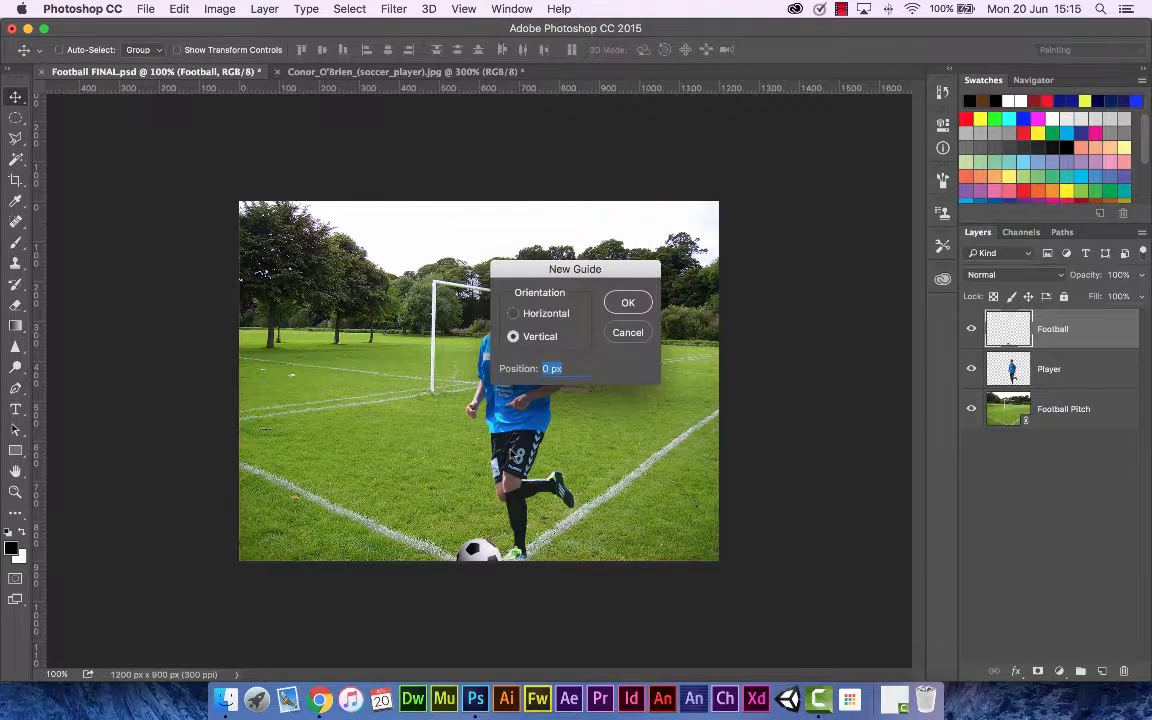
pyautogui.click(549, 316)
pyautogui.write('400')
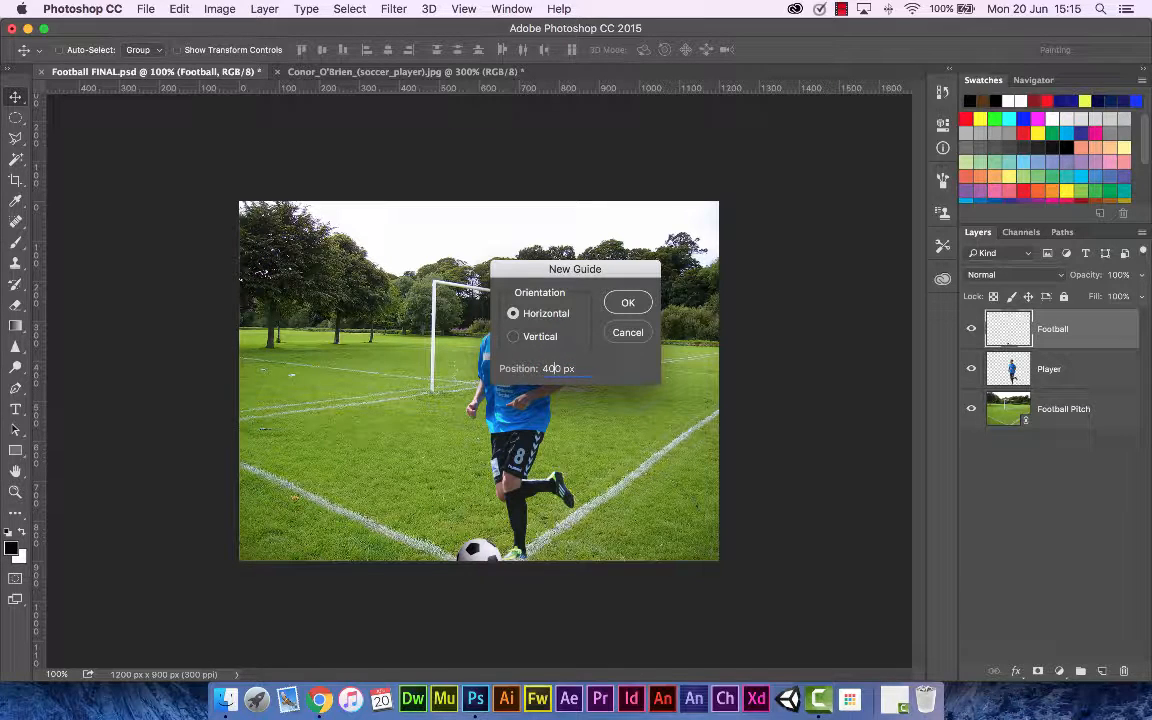
pyautogui.click(628, 302)
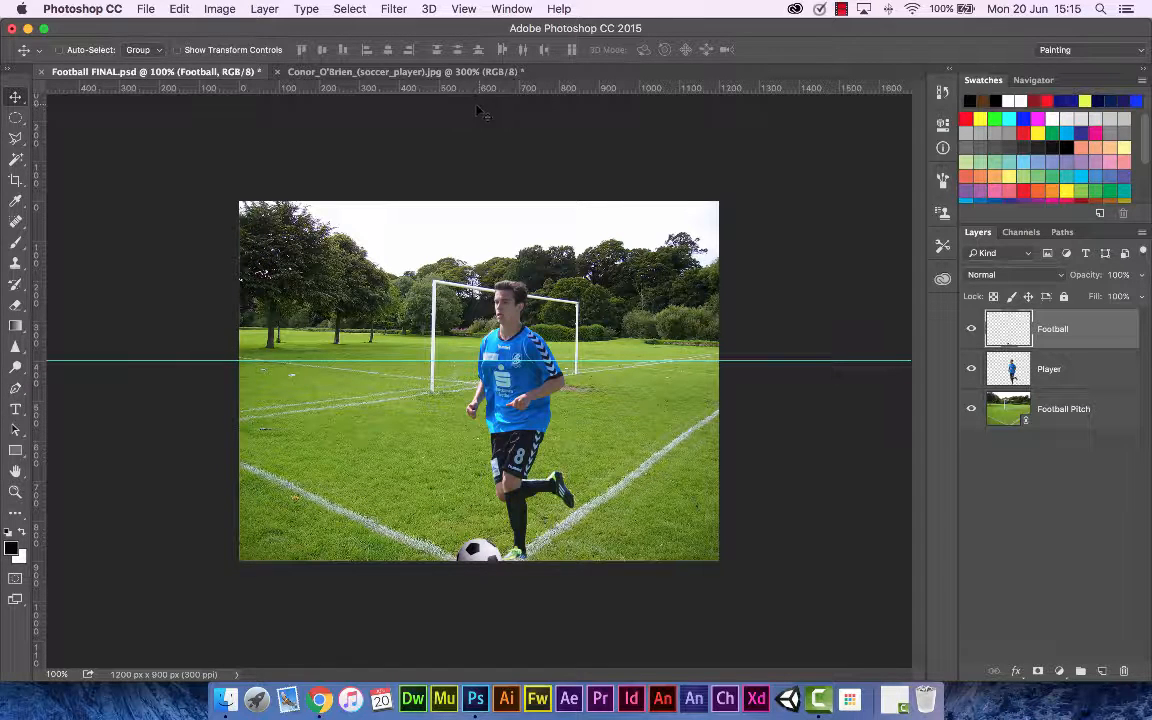
# Step: Pull a vertical guide from the ruler and place it at about 700 px
pyautogui.moveTo(479, 105); pyautogui.dragTo(505, 105)
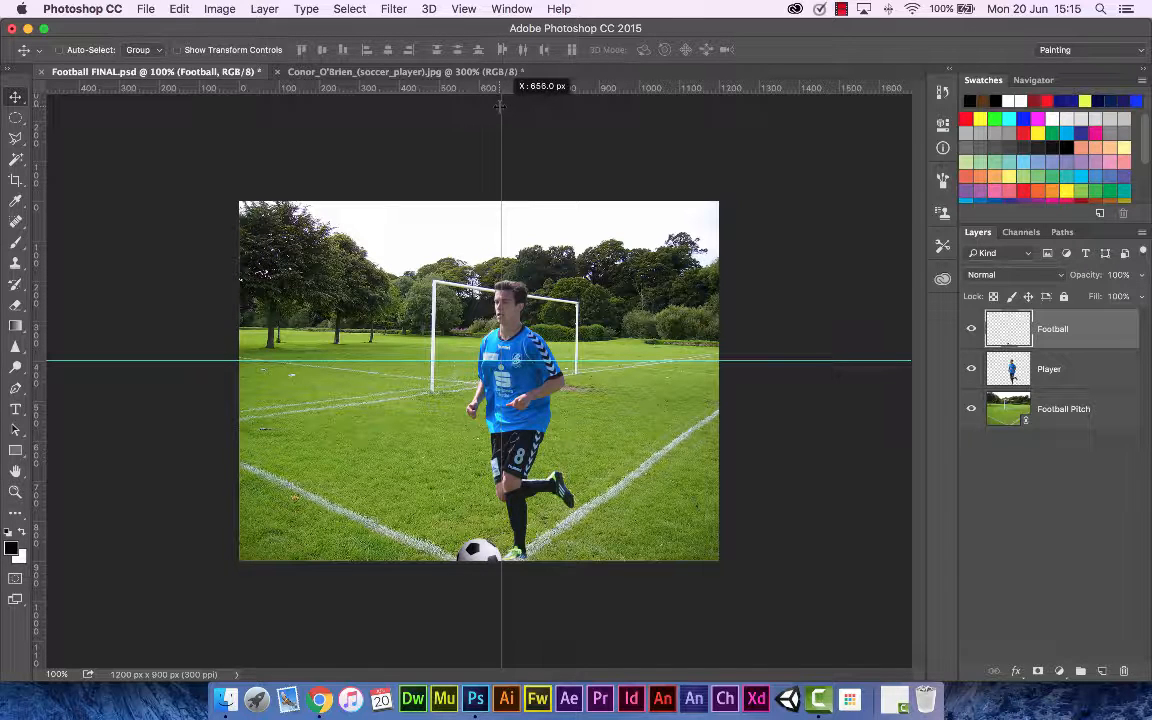
pyautogui.moveTo(502, 104)
pyautogui.mouseDown()
pyautogui.moveTo(555, 104)
pyautogui.moveTo(488, 104)
pyautogui.moveTo(520, 107)
pyautogui.mouseUp()
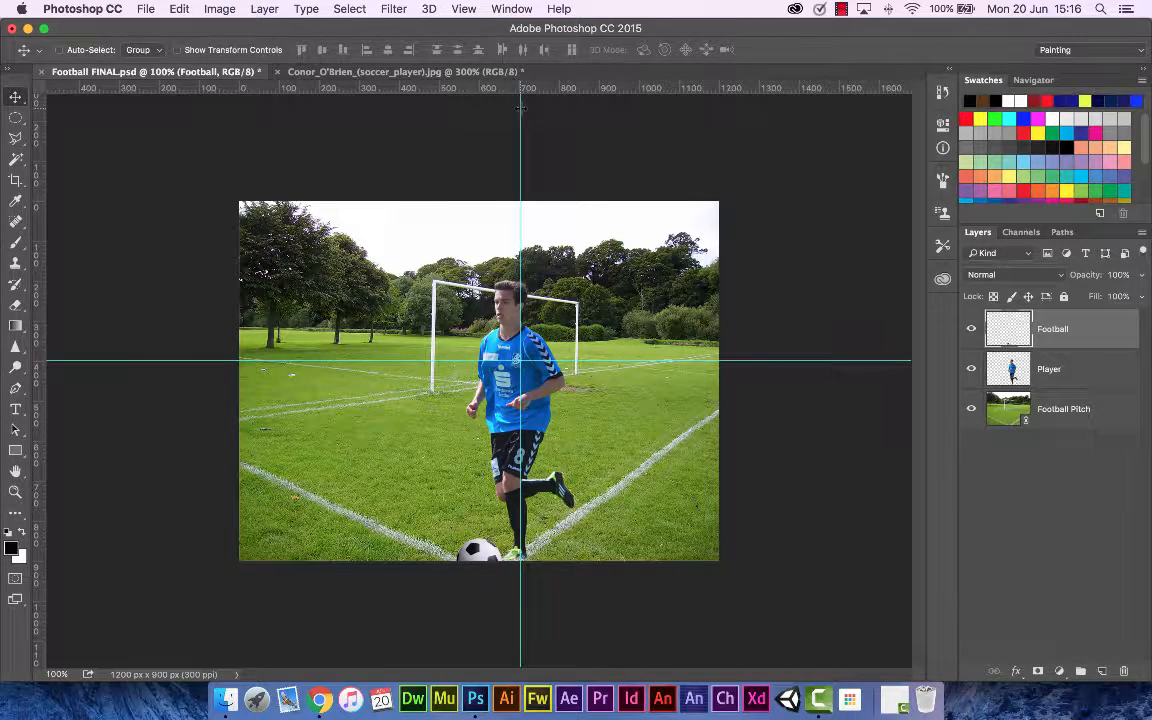
# Step: Add a vertical guide through the New Guide dialog
pyautogui.click(463, 9)
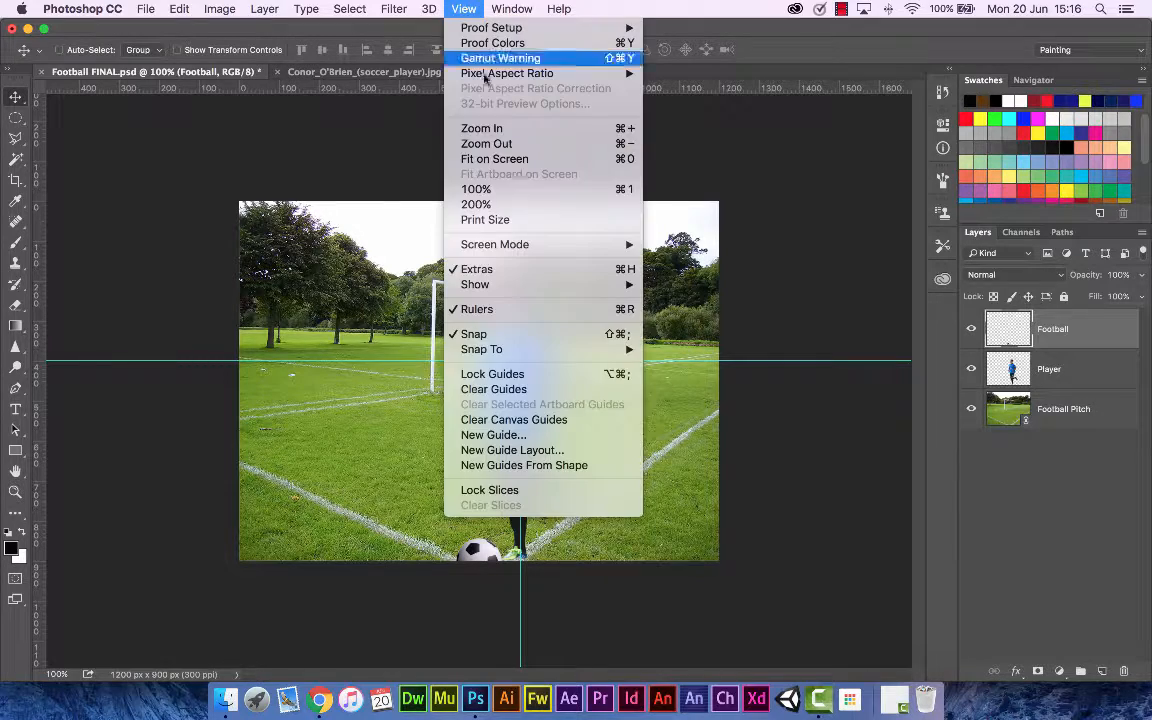
pyautogui.click(545, 435)
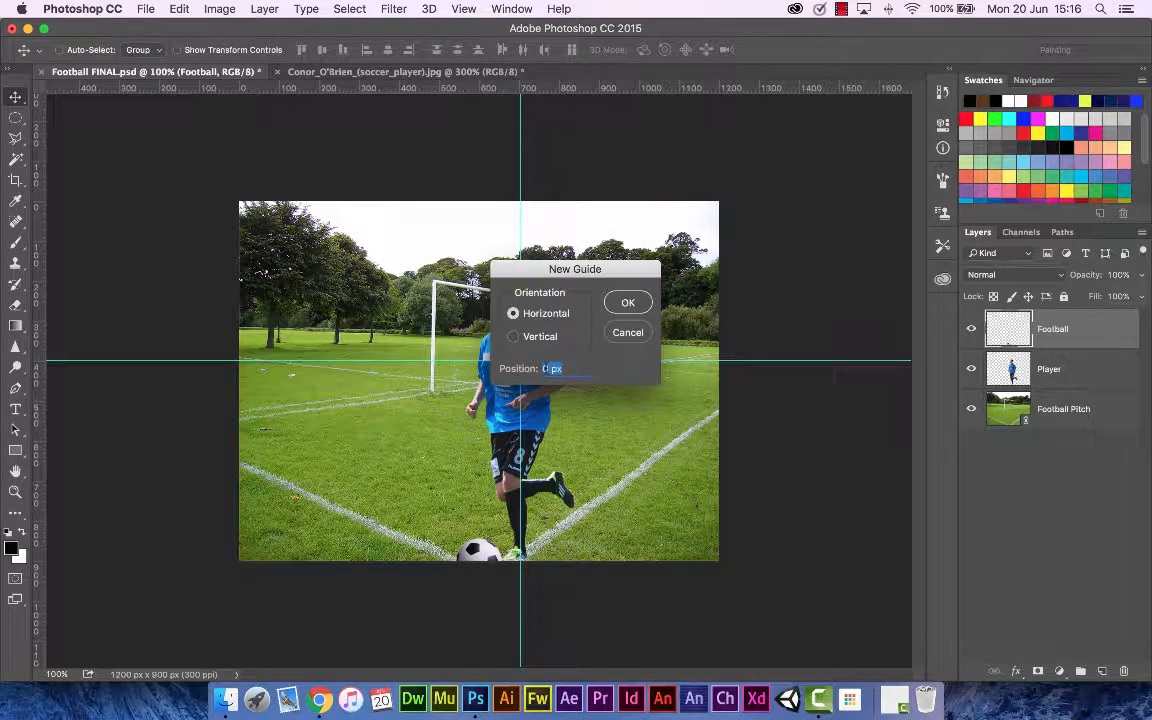
pyautogui.click(538, 338)
pyautogui.click(542, 368)
pyautogui.write('60')
pyautogui.press('BackSpace')
pyautogui.click(627, 302)
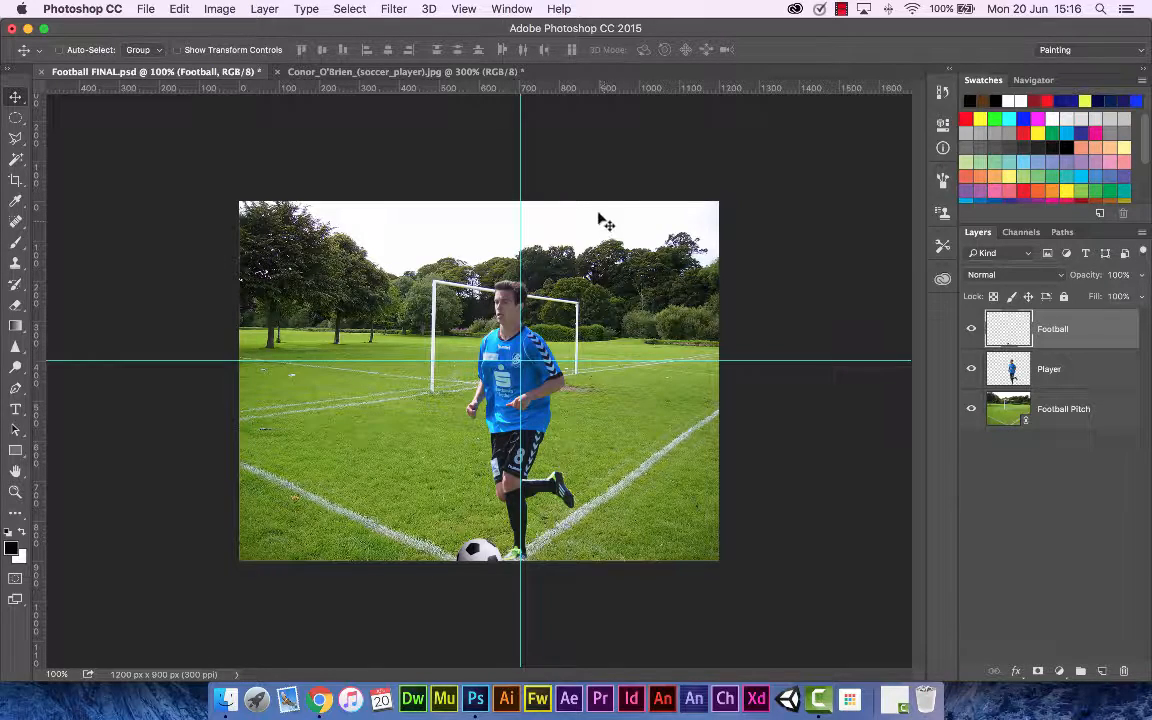
# Step: Remove the vertical and horizontal guides by pulling them back onto the rulers
pyautogui.moveTo(521, 193); pyautogui.dragTo(35, 190)
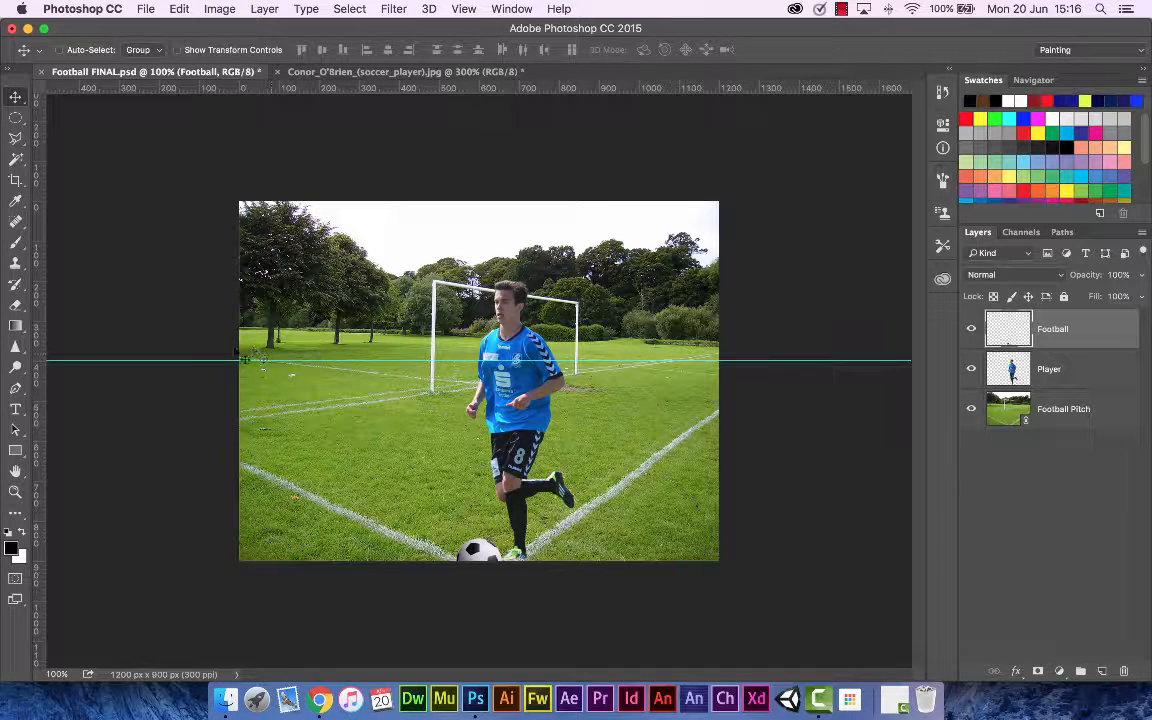
pyautogui.moveTo(230, 327); pyautogui.dragTo(244, 88)
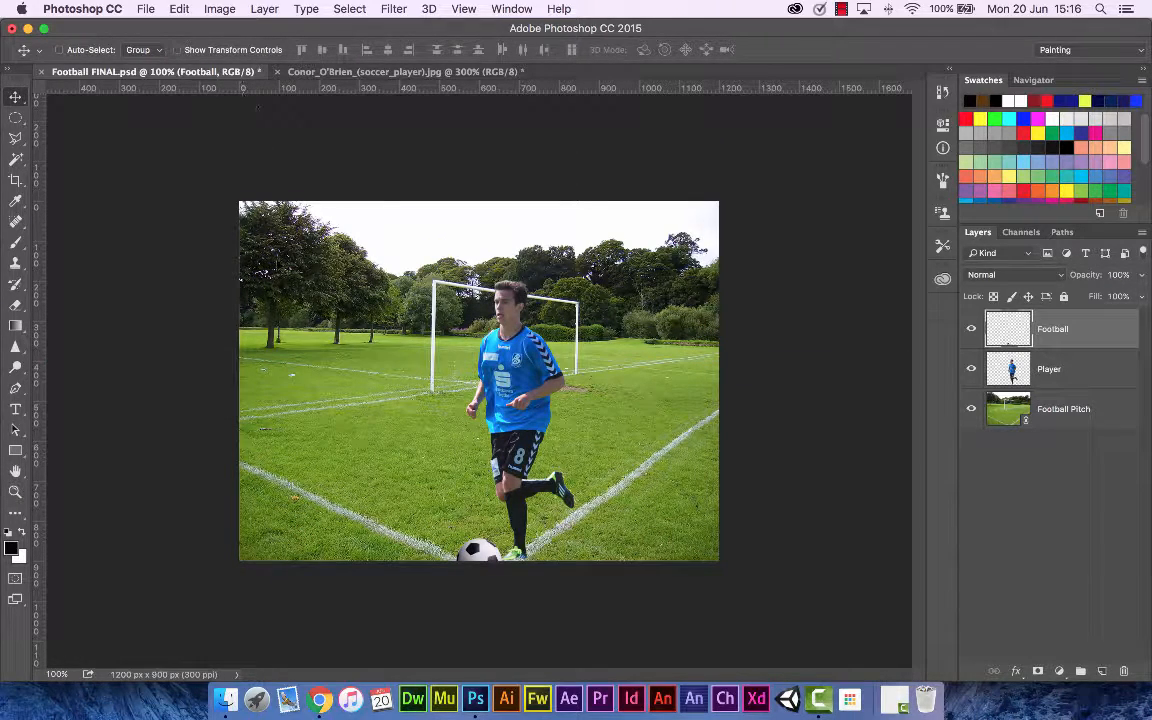
# Step: Clear all canvas guides from the document
pyautogui.click(465, 10)
pyautogui.click(494, 420)
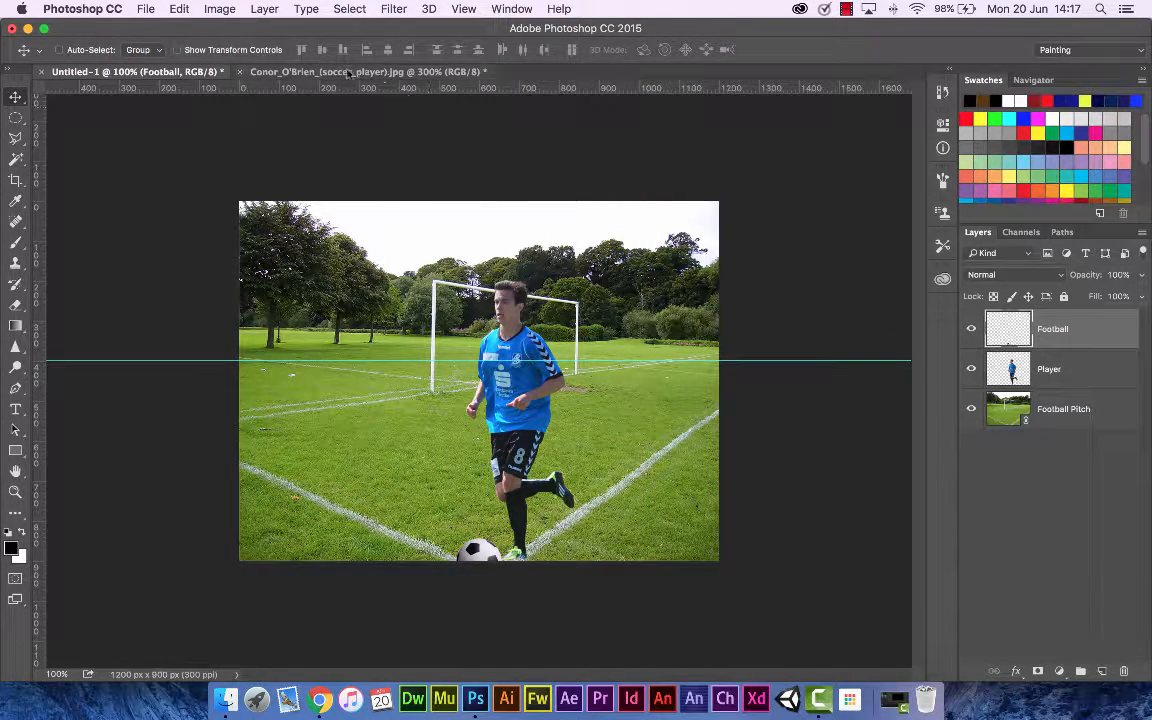
# Step: Select the Football Pitch, Player and Football layers in turn, ending on the Football layer
pyautogui.click(395, 72)
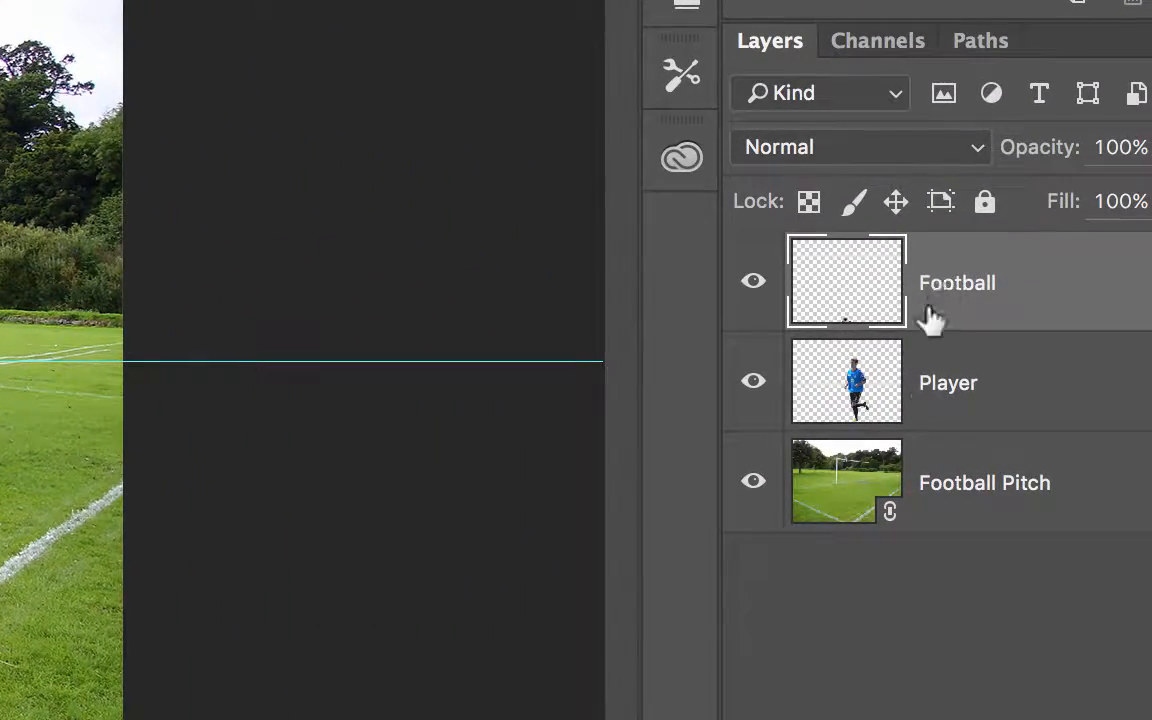
pyautogui.click(869, 520)
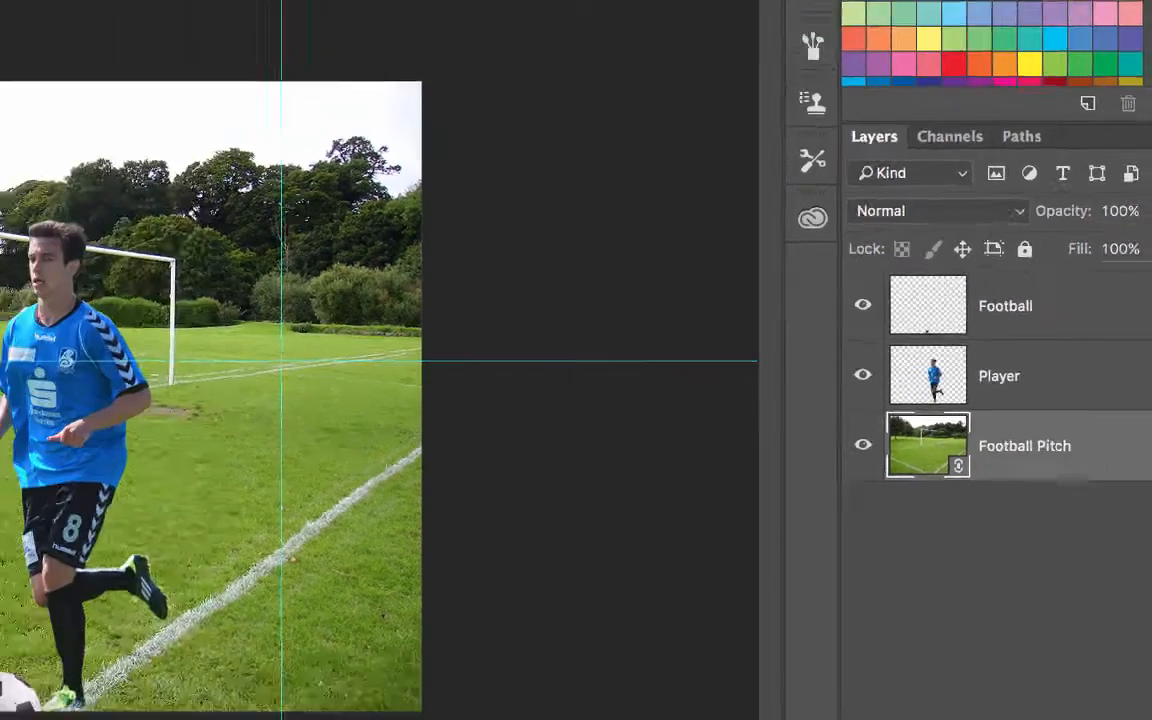
pyautogui.click(146, 9)
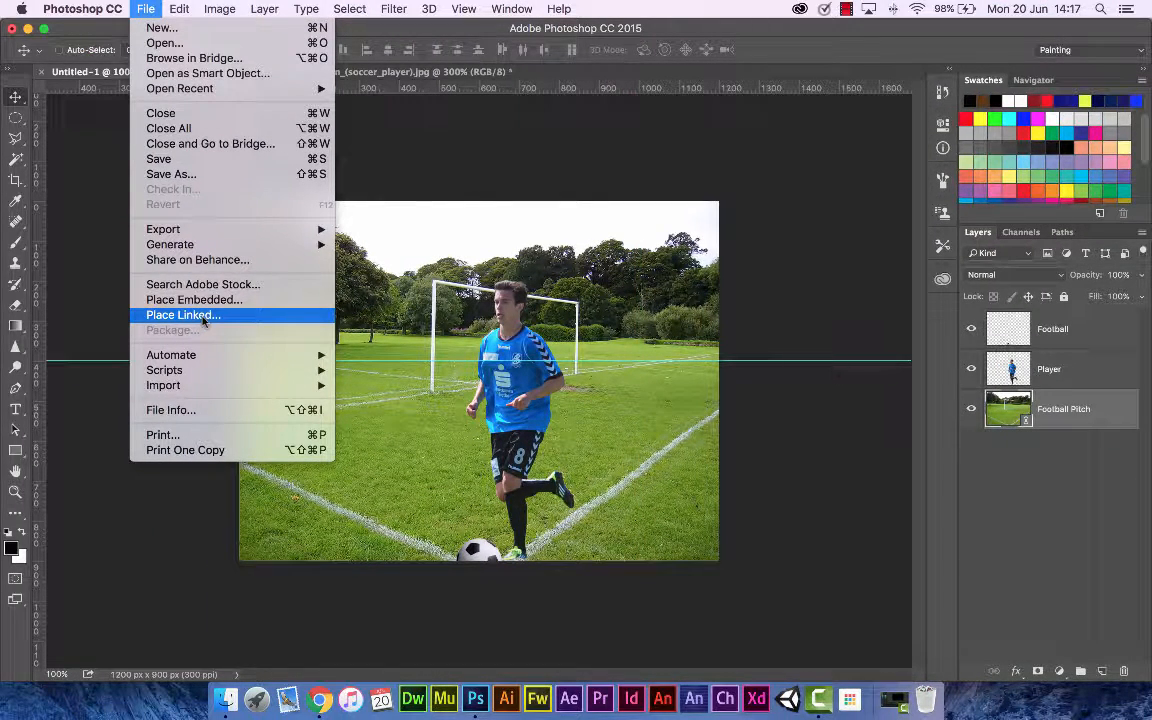
pyautogui.click(1016, 420)
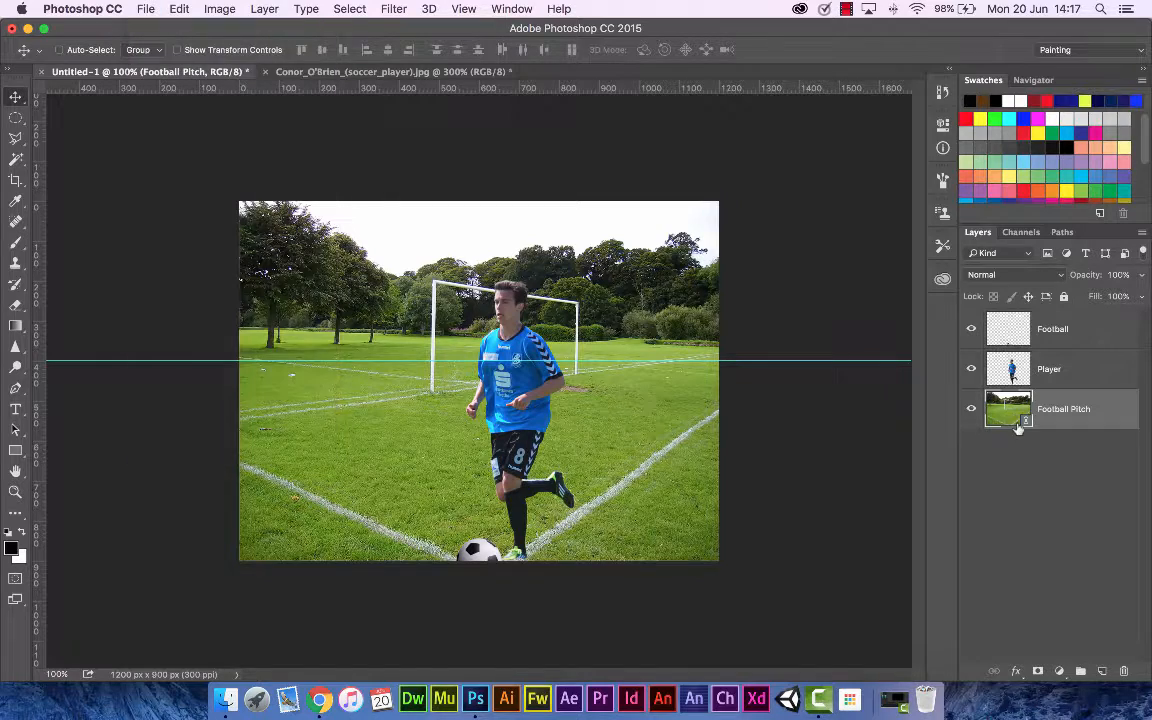
pyautogui.click(998, 369)
pyautogui.click(1011, 338)
pyautogui.click(1016, 370)
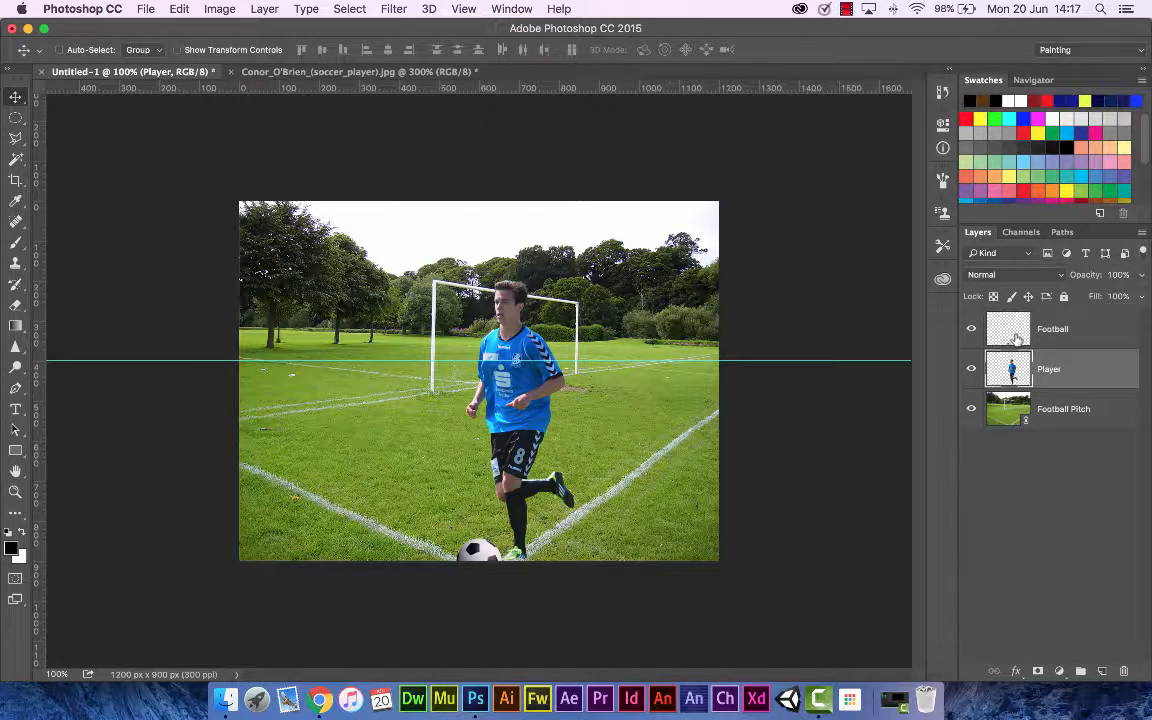
pyautogui.click(1016, 339)
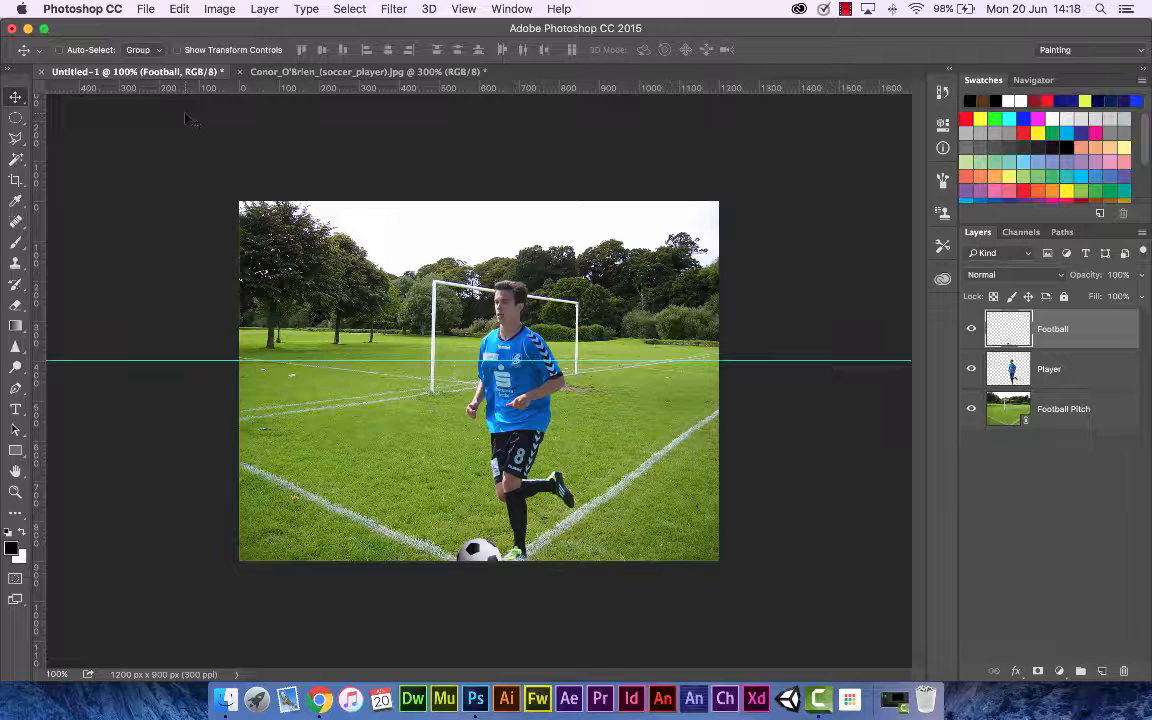
# Step: Save the document in Photoshop format as Football FINAL.psd with maximized compatibility
pyautogui.click(146, 9)
pyautogui.click(172, 174)
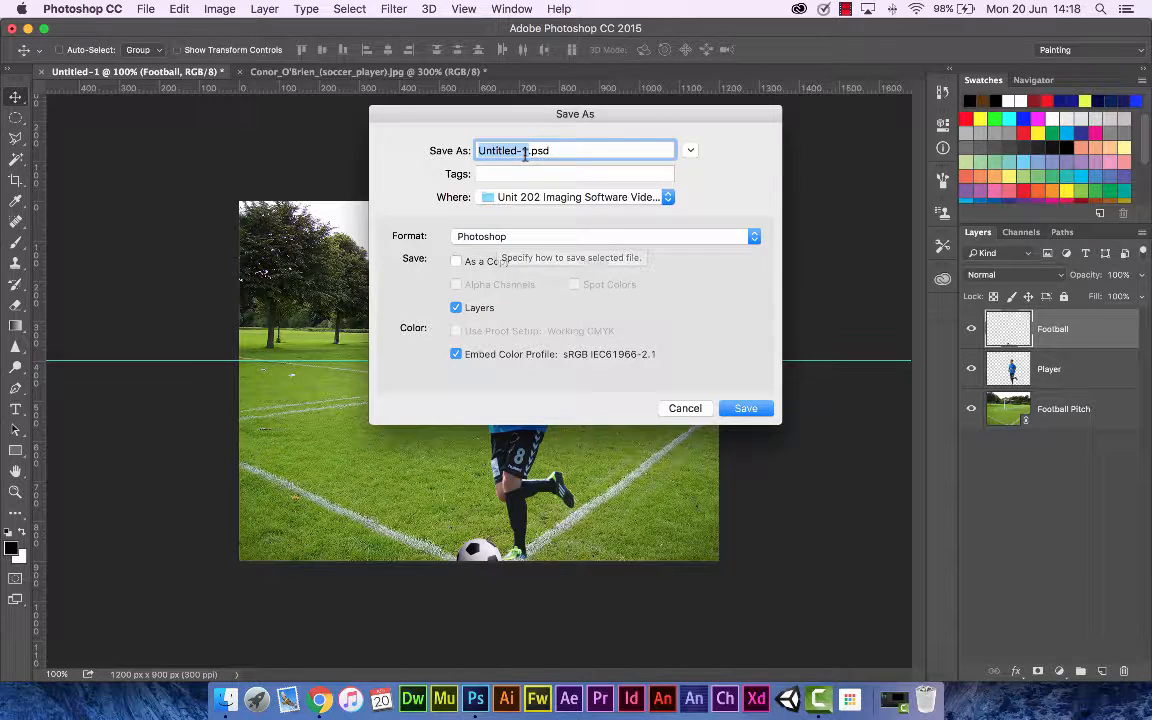
pyautogui.write('Football')
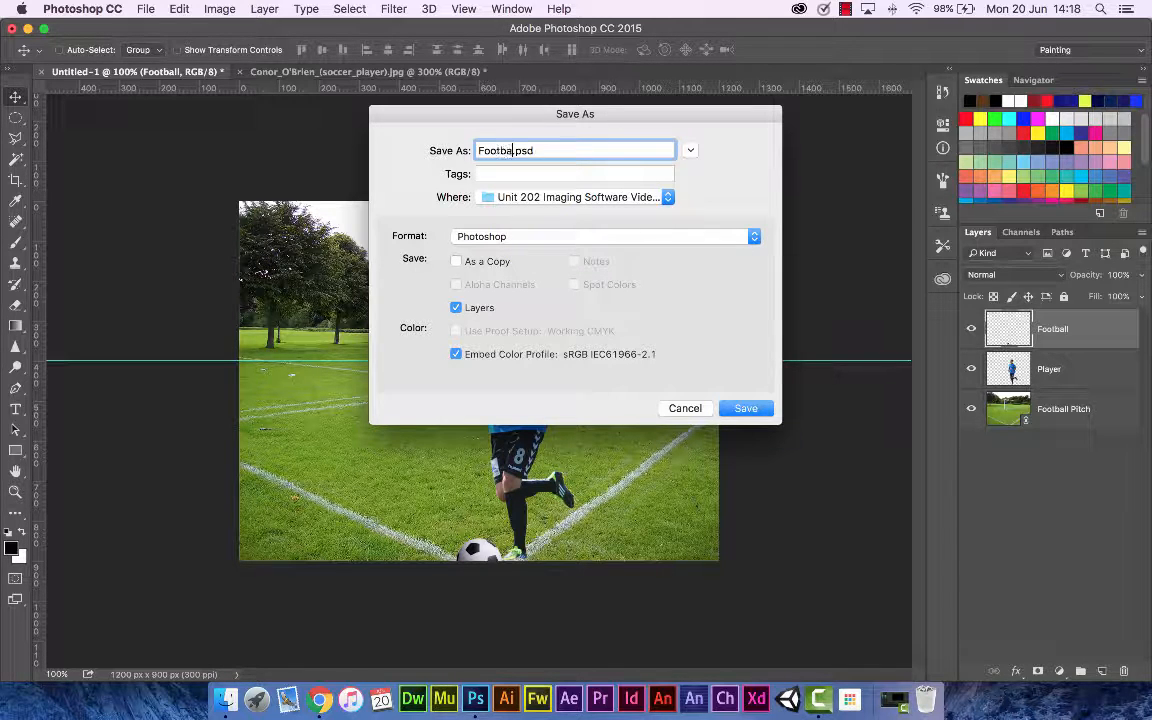
pyautogui.write(' FINAL')
pyautogui.click(752, 410)
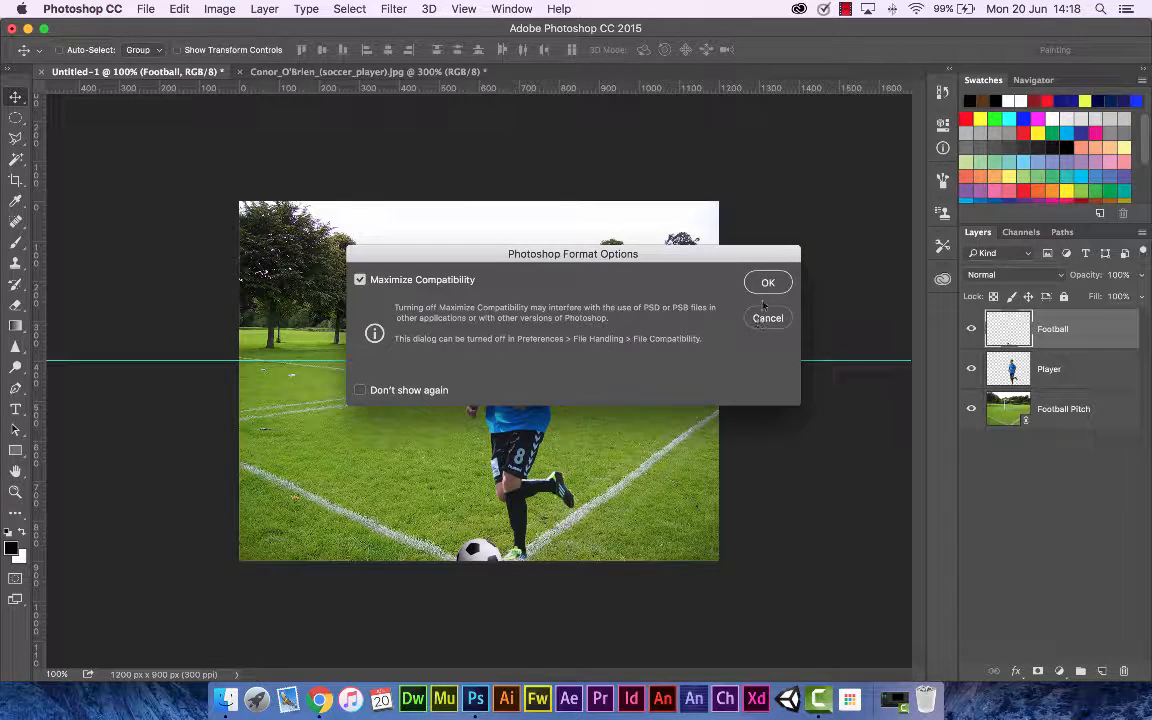
pyautogui.click(766, 284)
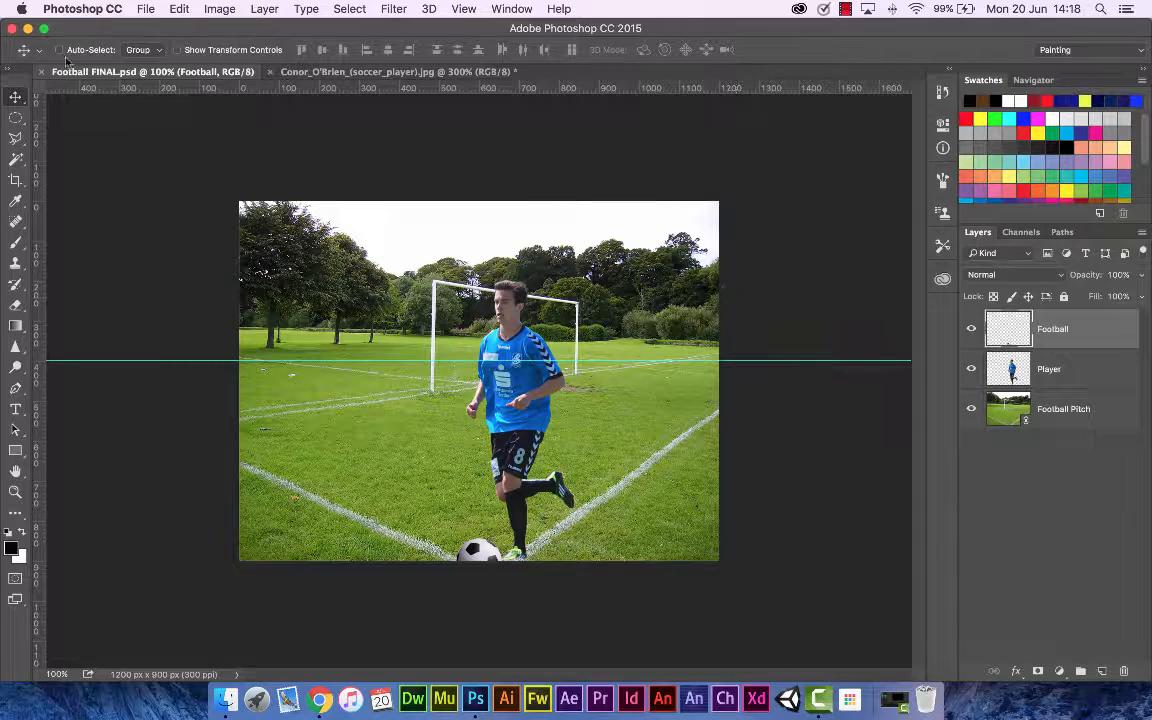
# Step: Save a JPEG copy of the document named Football FINAL.jpg
pyautogui.click(142, 10)
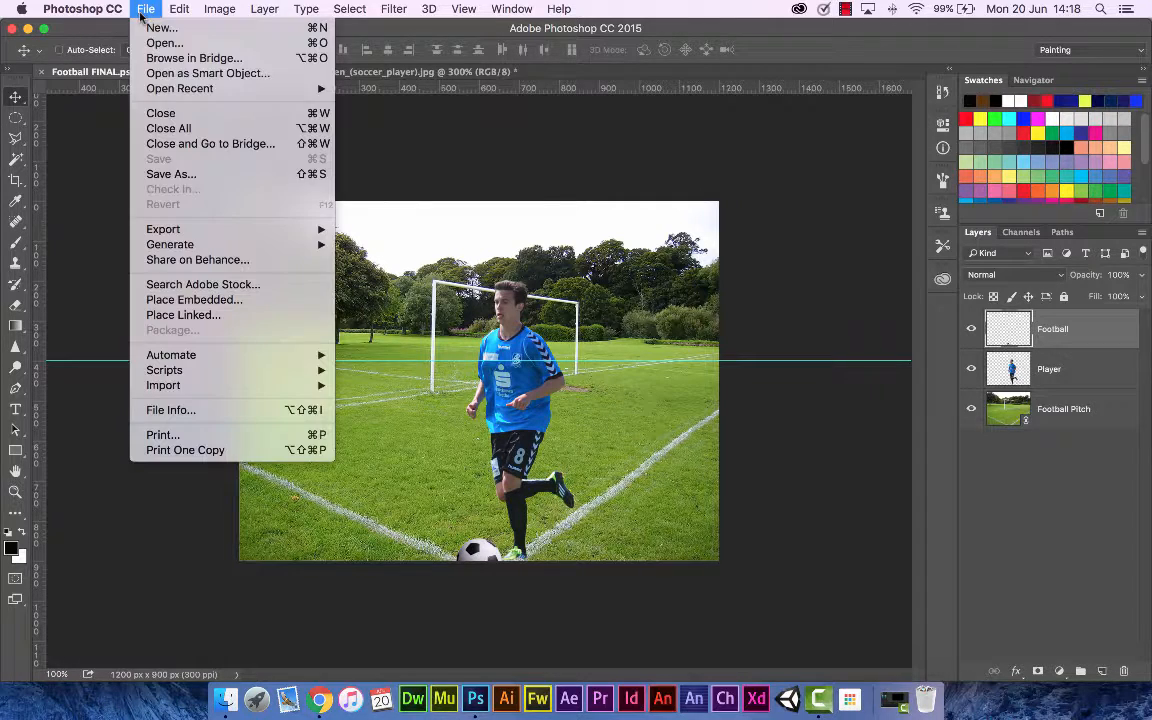
pyautogui.click(228, 177)
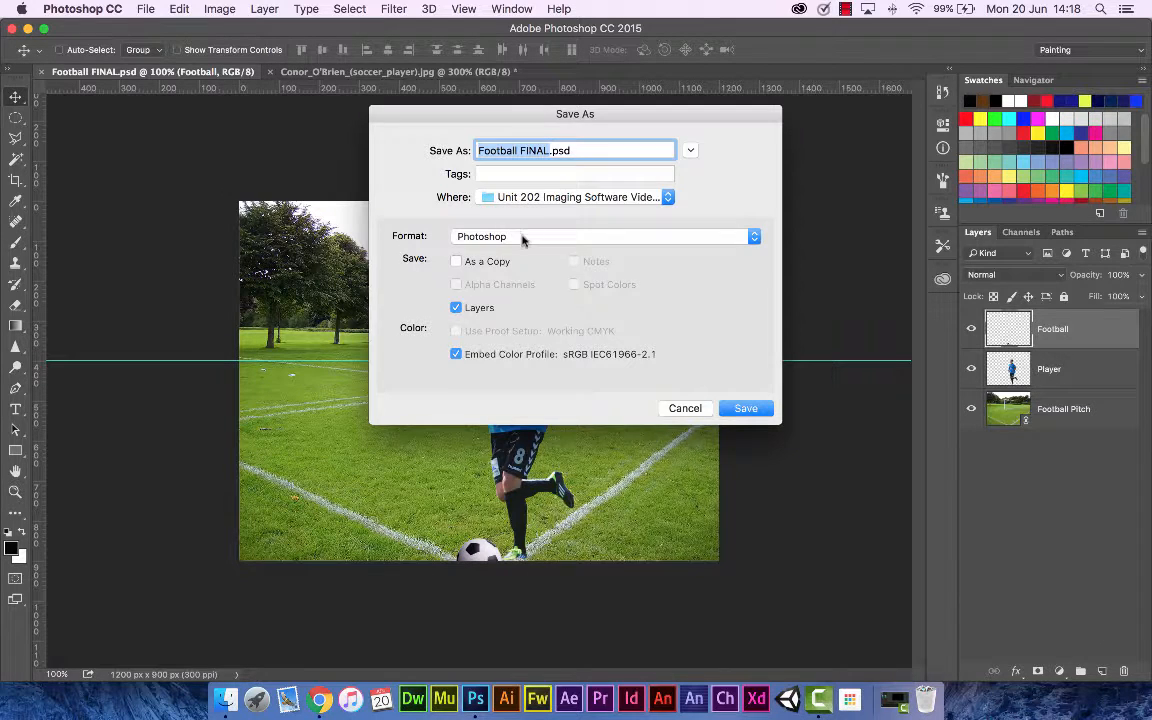
pyautogui.click(522, 237)
pyautogui.click(506, 332)
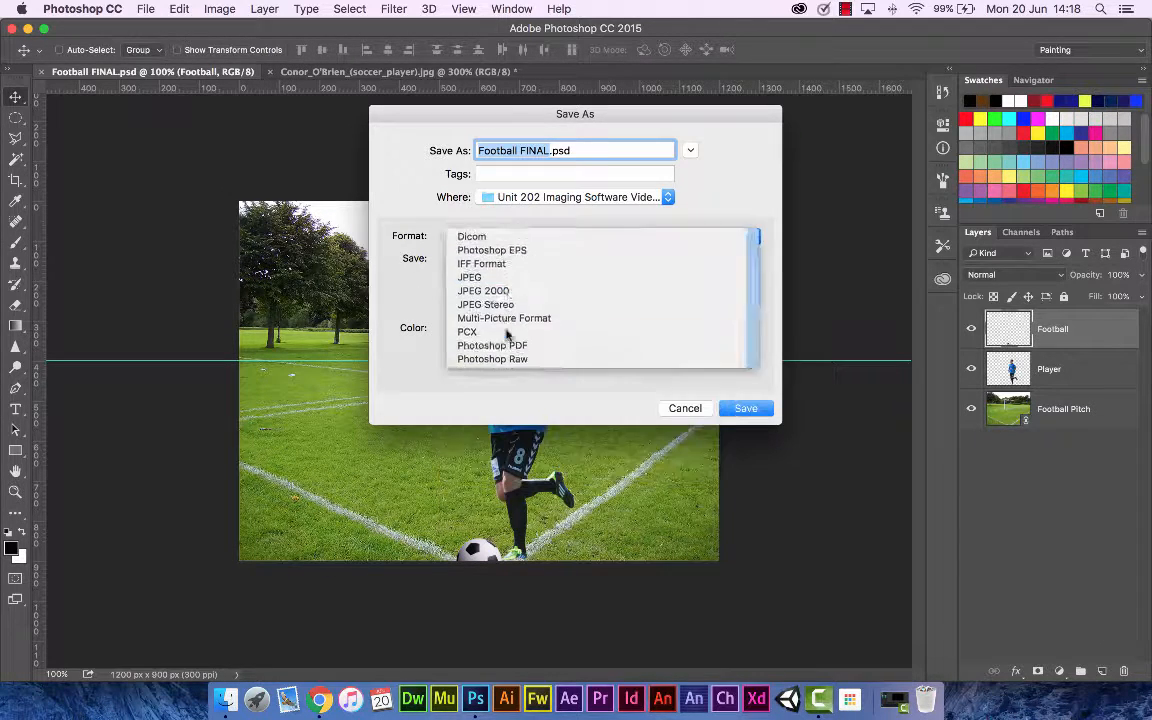
pyautogui.click(740, 409)
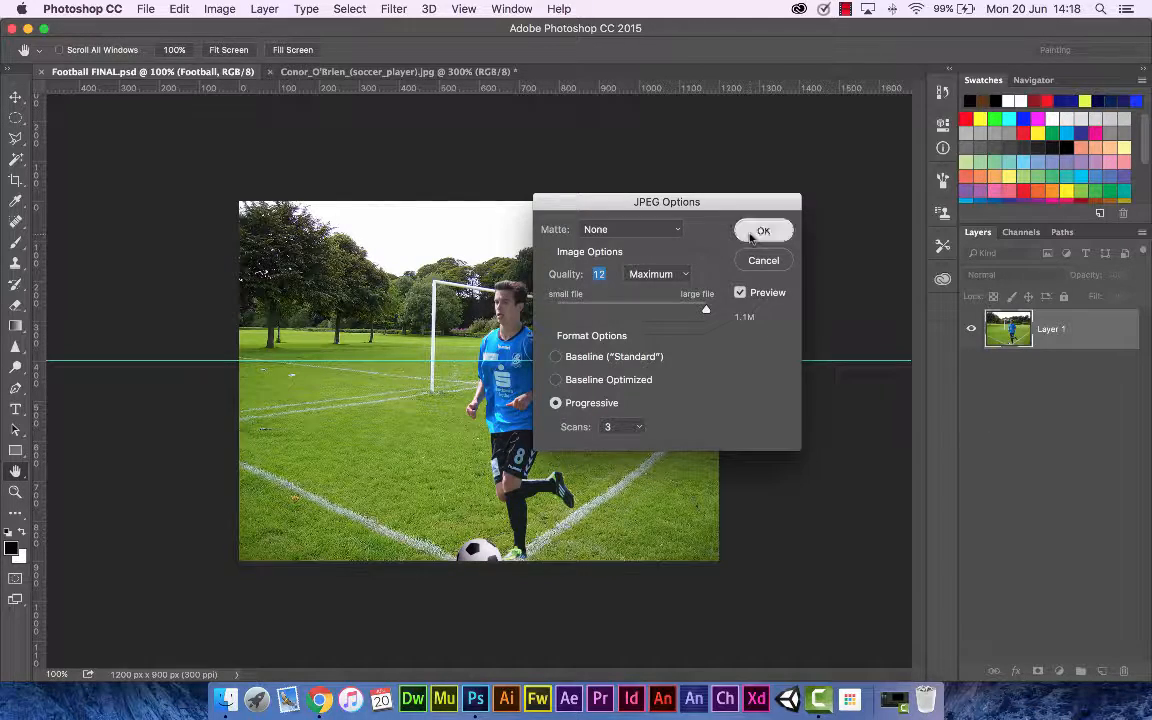
pyautogui.click(760, 232)
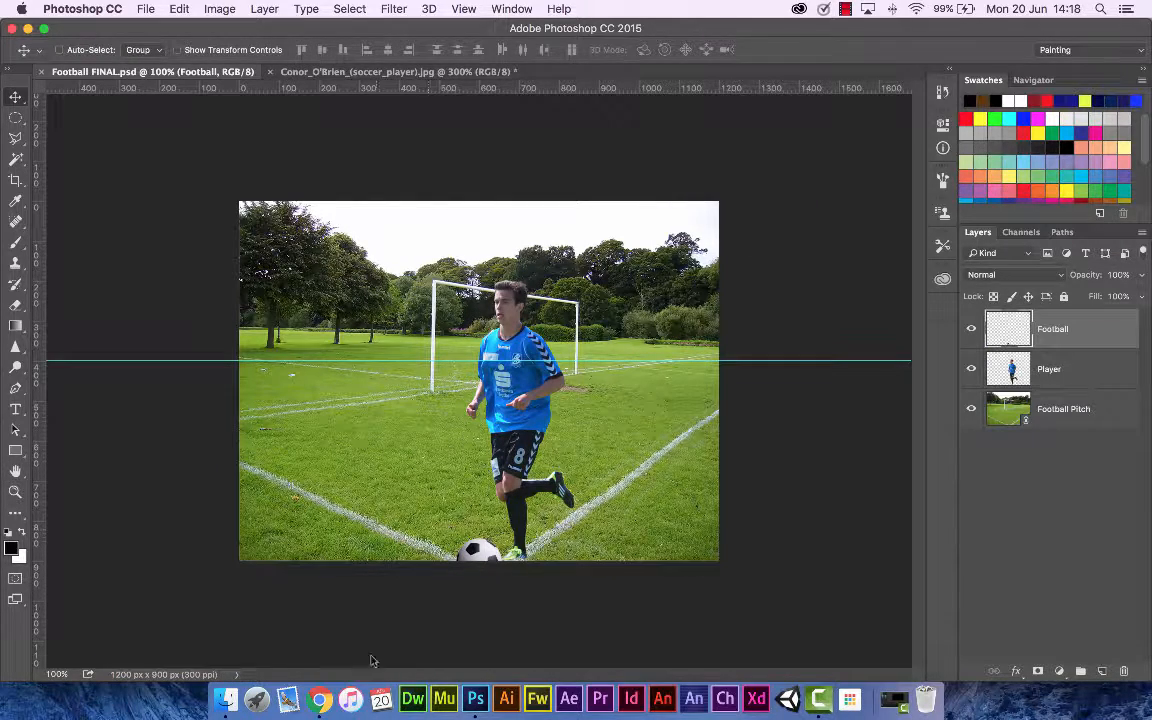
# Step: Switch to Finder and open the NowSkills tutorial folder to inspect Football FINAL.jpg and Football FINAL.psd
pyautogui.click(226, 698)
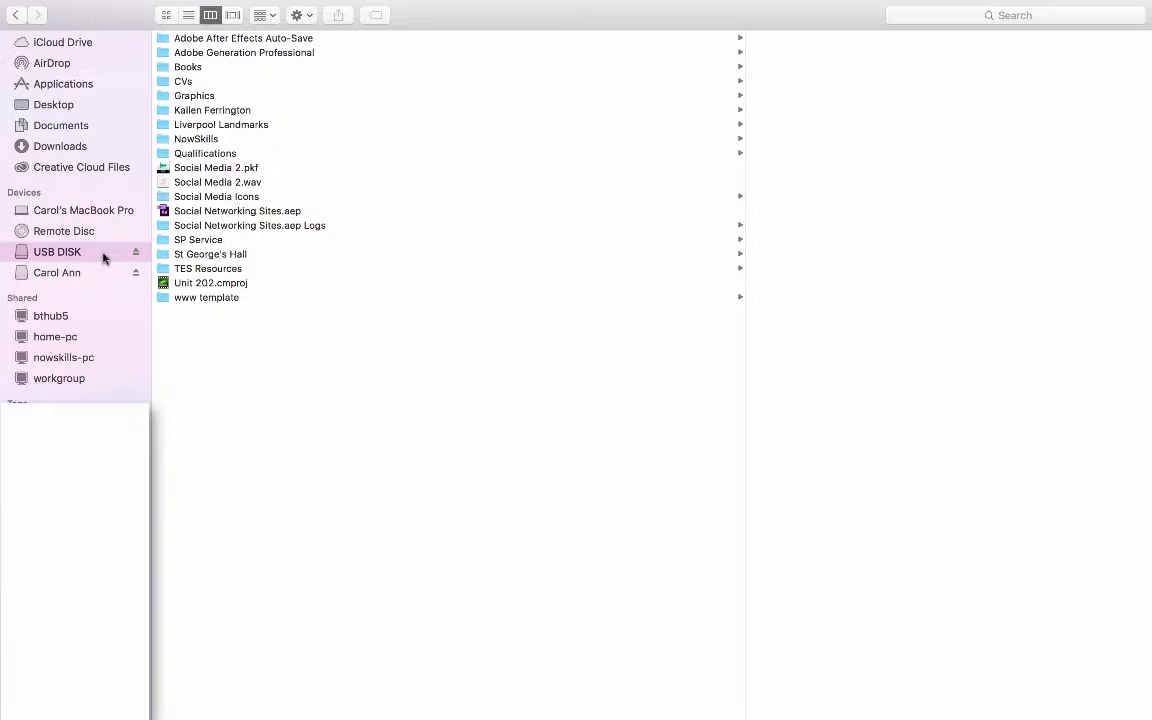
pyautogui.click(214, 140)
pyautogui.click(652, 457)
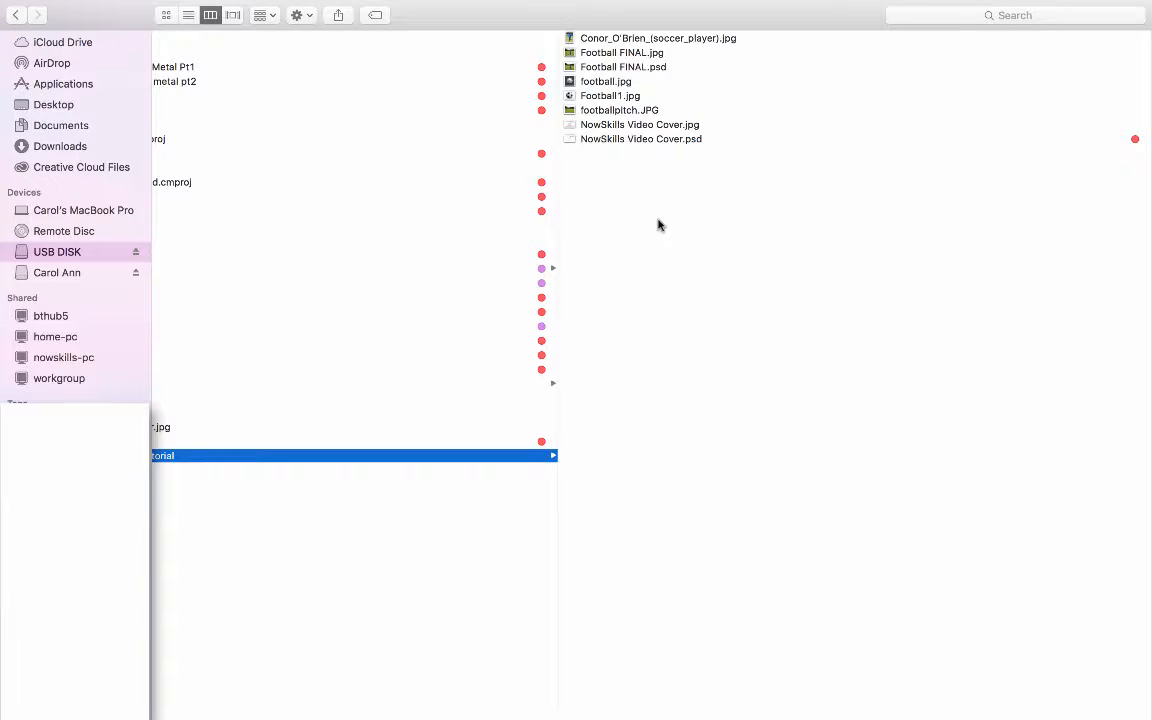
pyautogui.moveTo(557, 193); pyautogui.dragTo(429, 185)
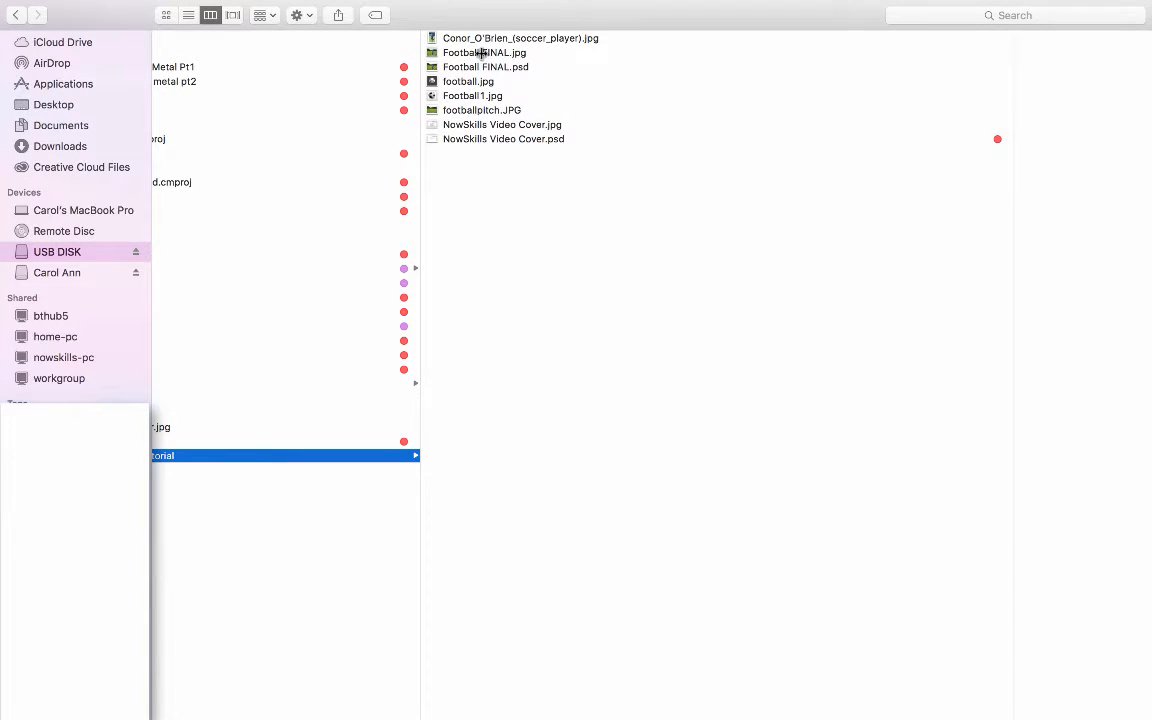
pyautogui.click(519, 53)
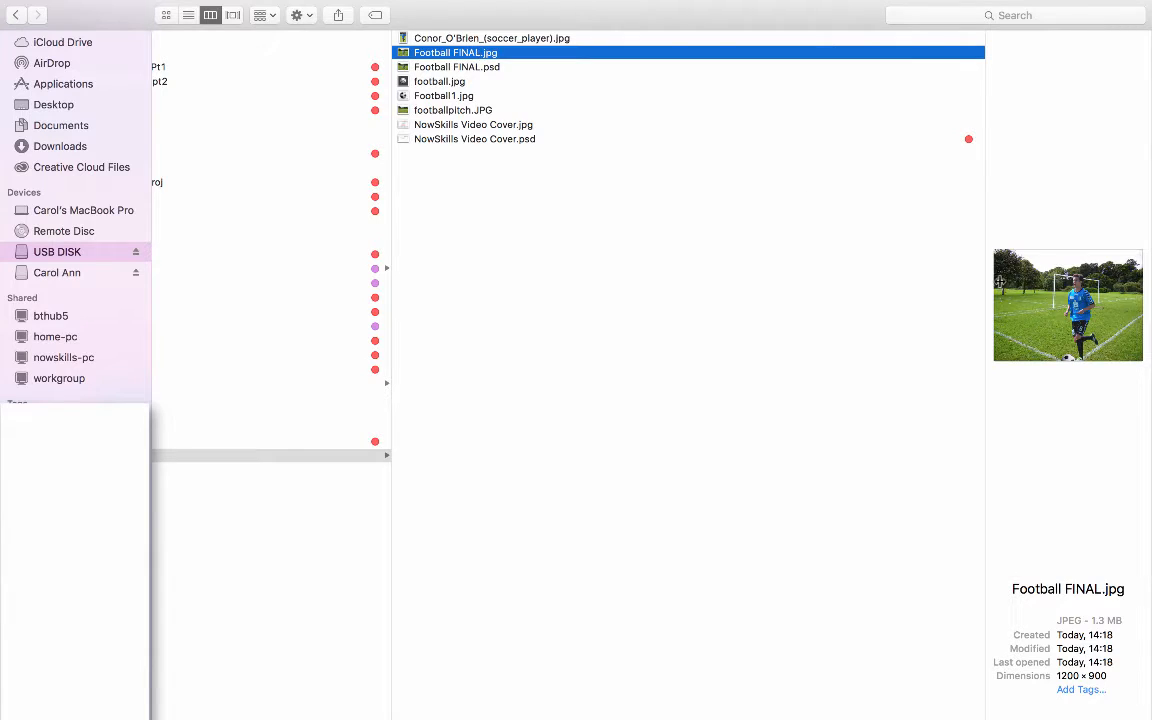
pyautogui.click(487, 67)
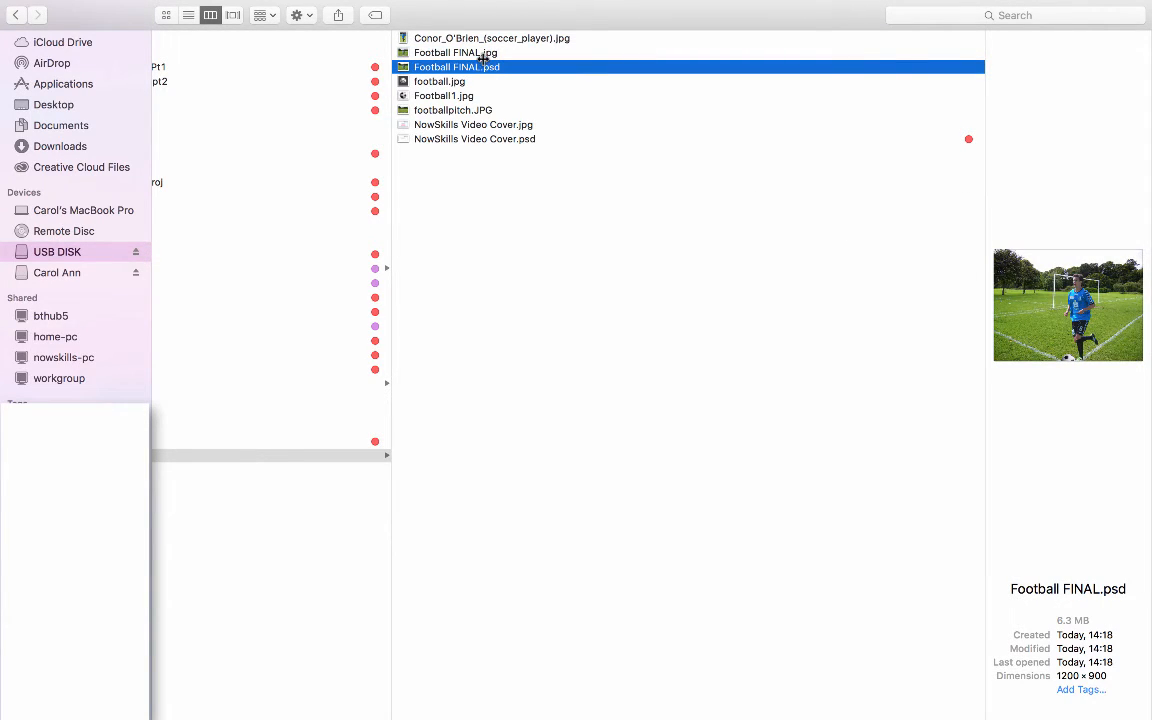